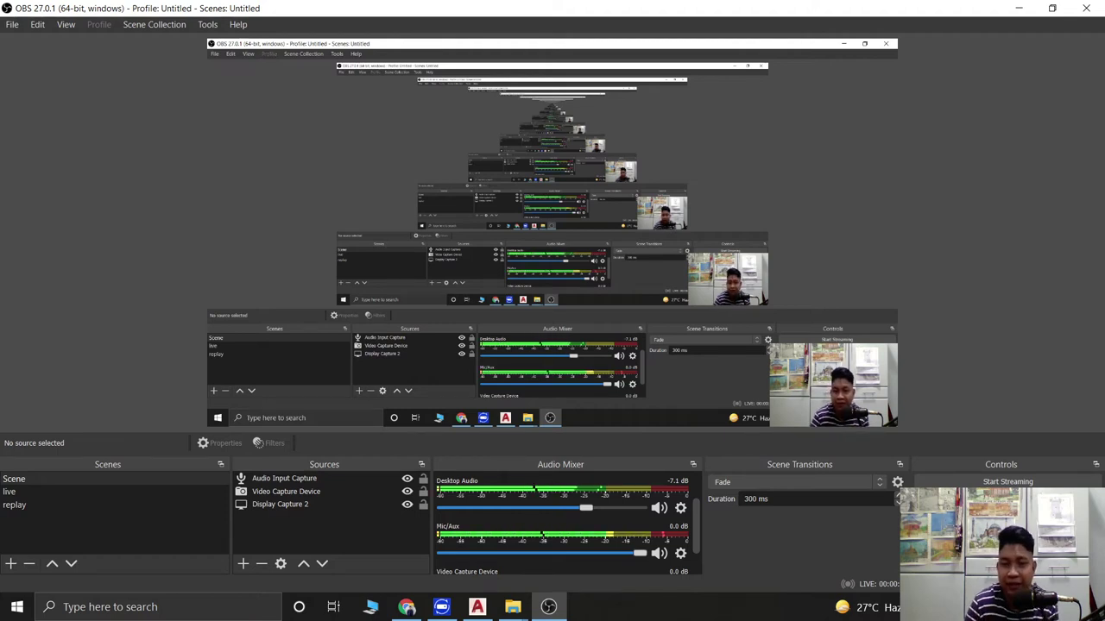
# Bring the empty Drawing1.dwg AutoCAD window in front of OBS Studio.
pyautogui.click(477, 607)
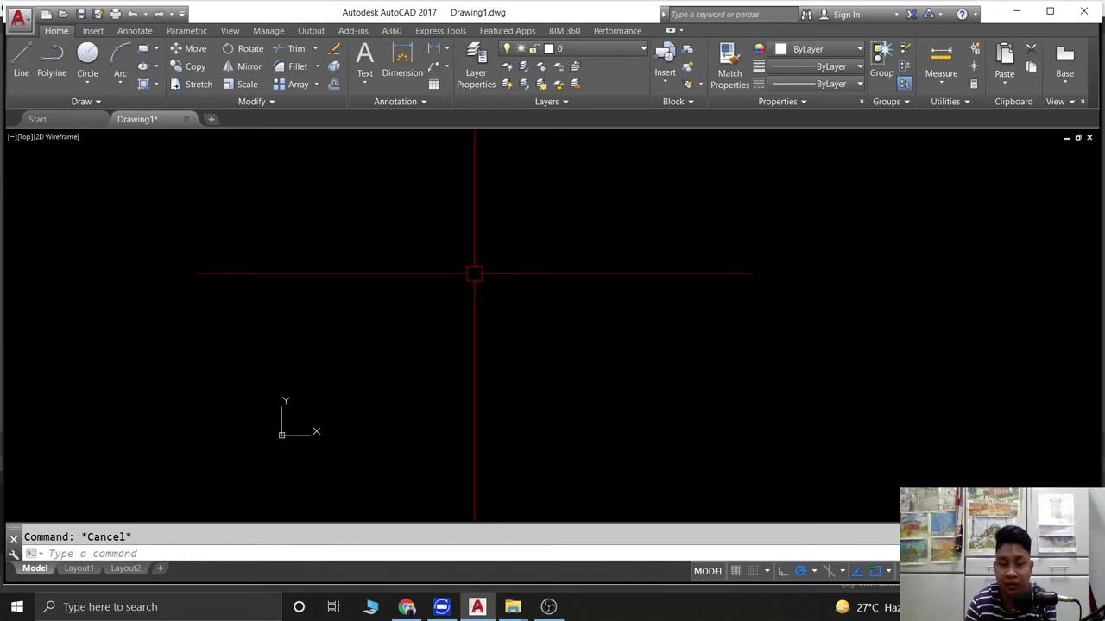
# Open the Layer Properties Manager, which lists only layers 0 and Defpoints.
pyautogui.scroll(-3, 594, 345)
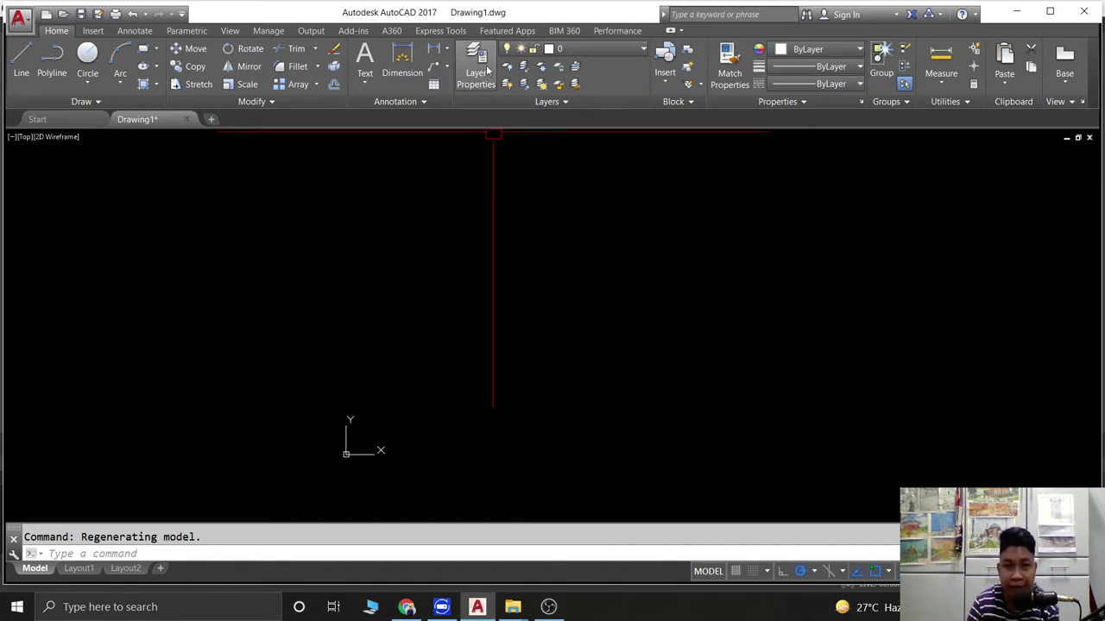
pyautogui.click(483, 70)
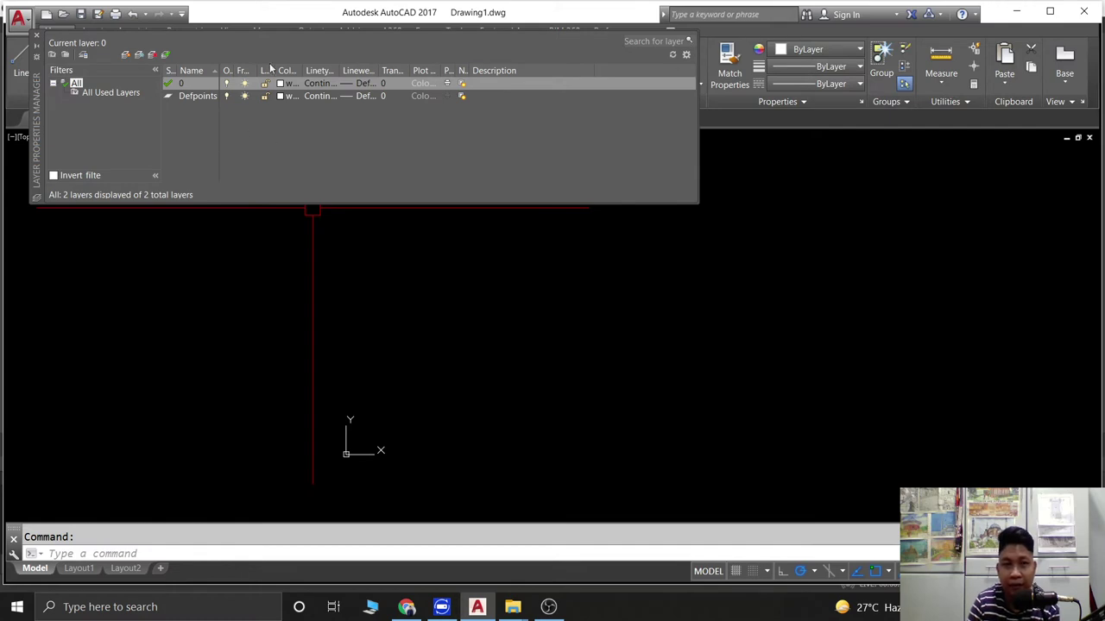
pyautogui.click(36, 36)
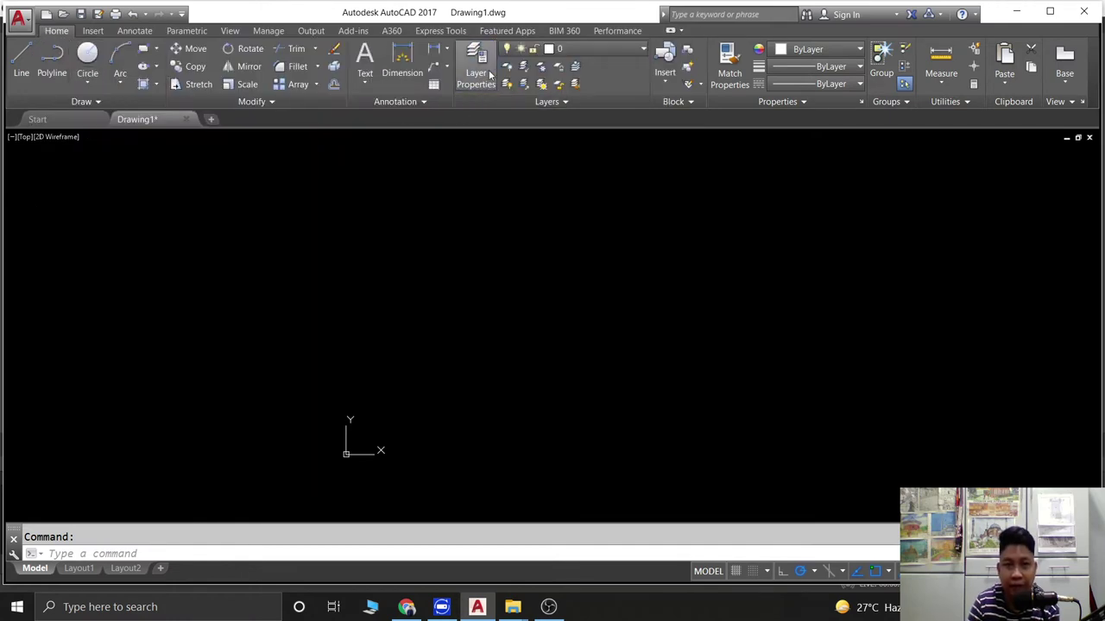
pyautogui.click(476, 76)
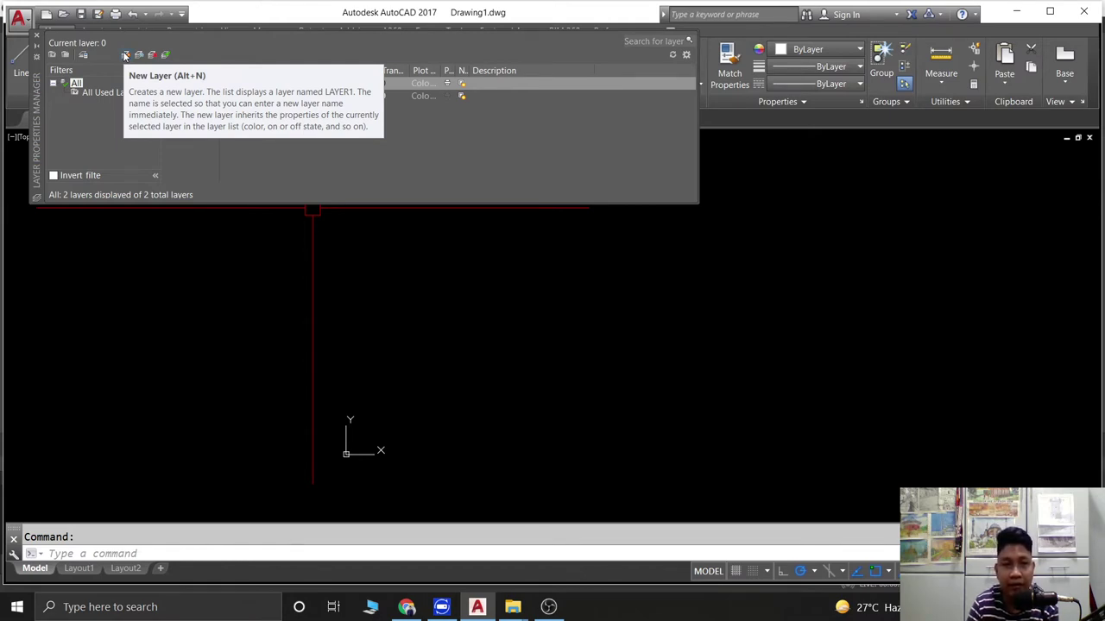
# Create a WALL layer coloured green, Continuous linetype, with 0.30 mm lineweight.
pyautogui.click(125, 56)
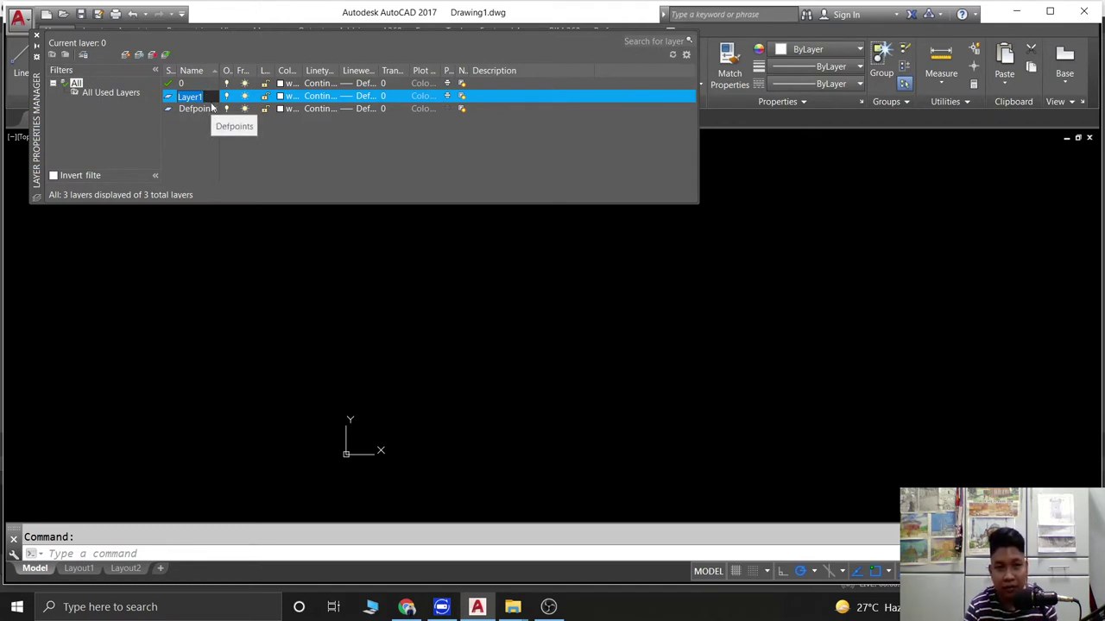
pyautogui.write('wal')
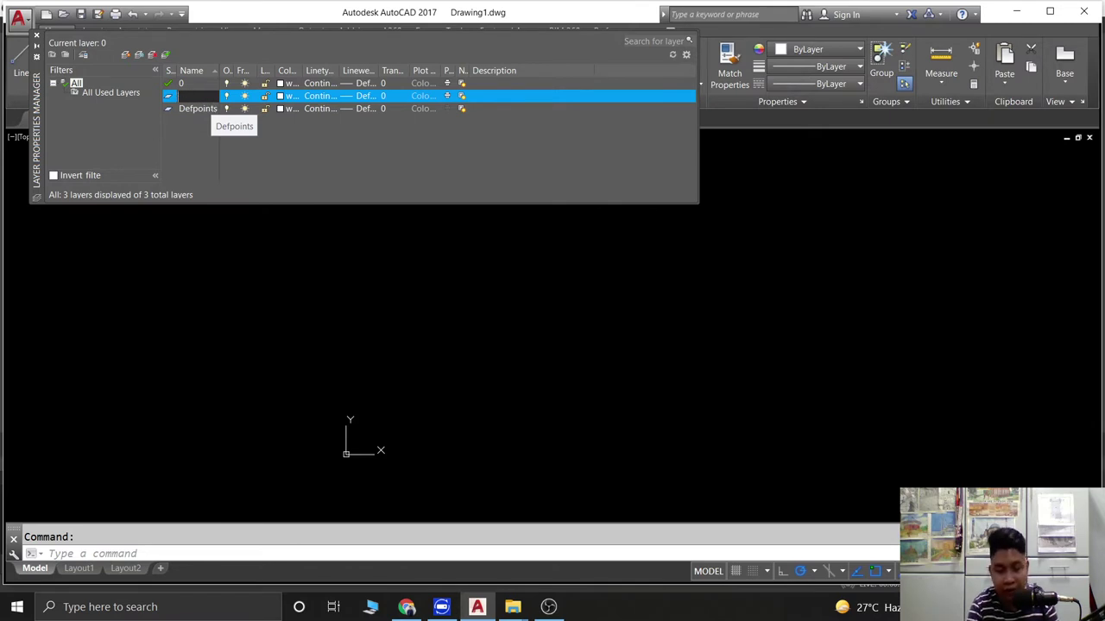
pyautogui.write('WALL')
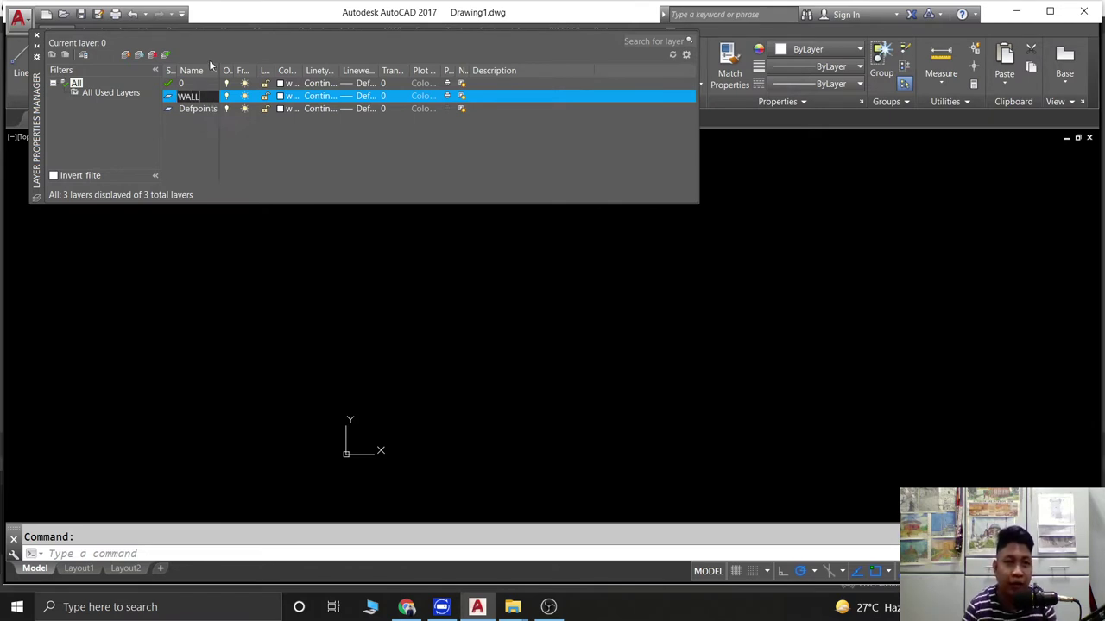
pyautogui.click(283, 96)
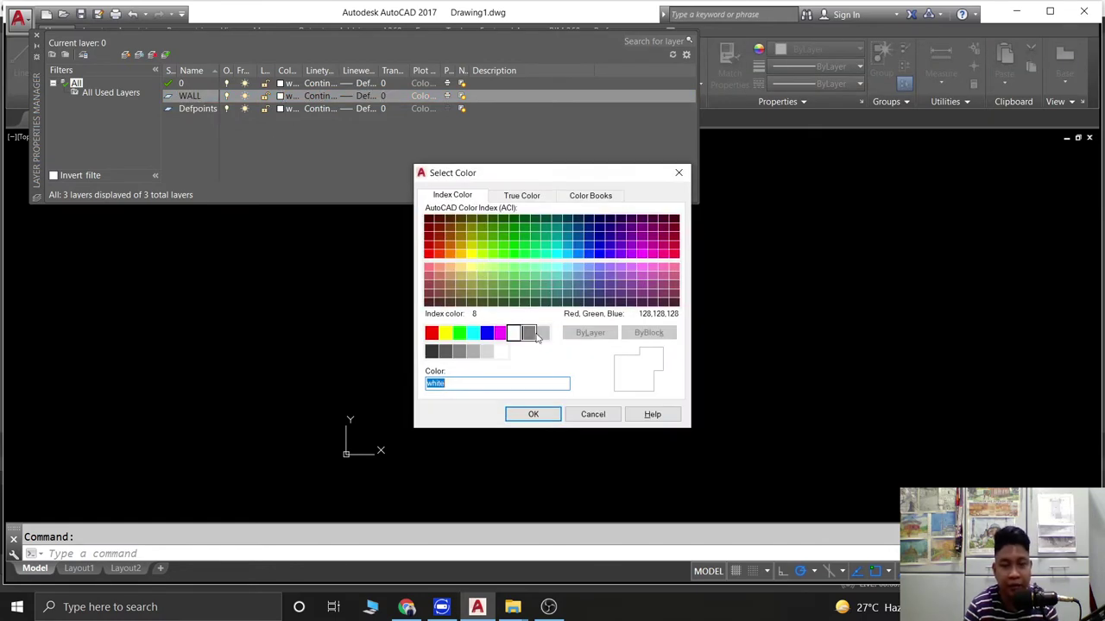
pyautogui.click(458, 333)
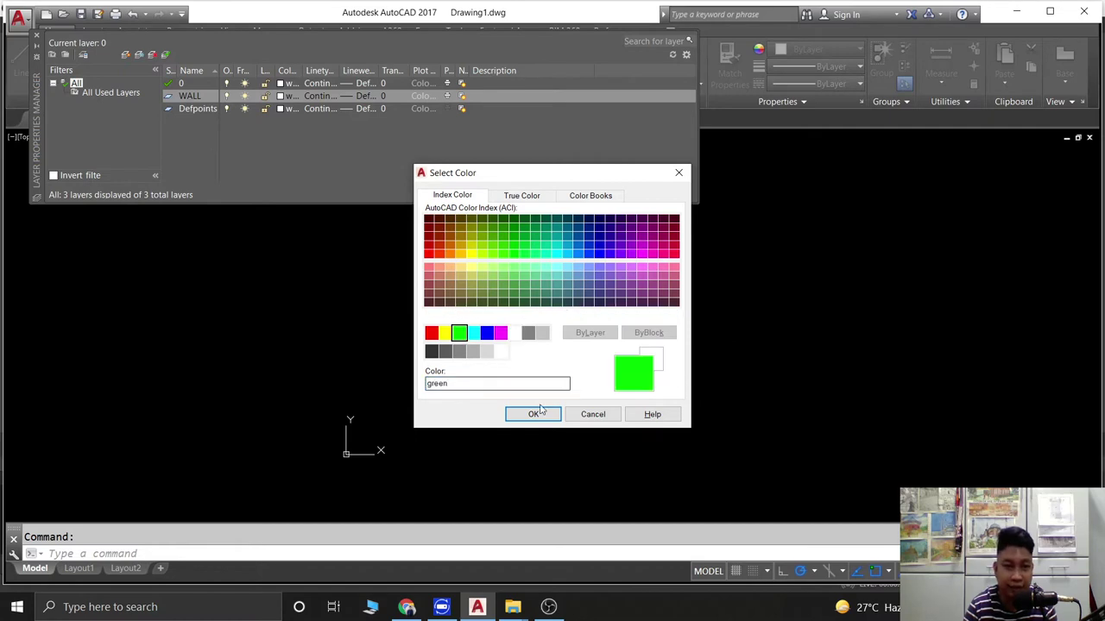
pyautogui.click(532, 414)
pyautogui.click(318, 95)
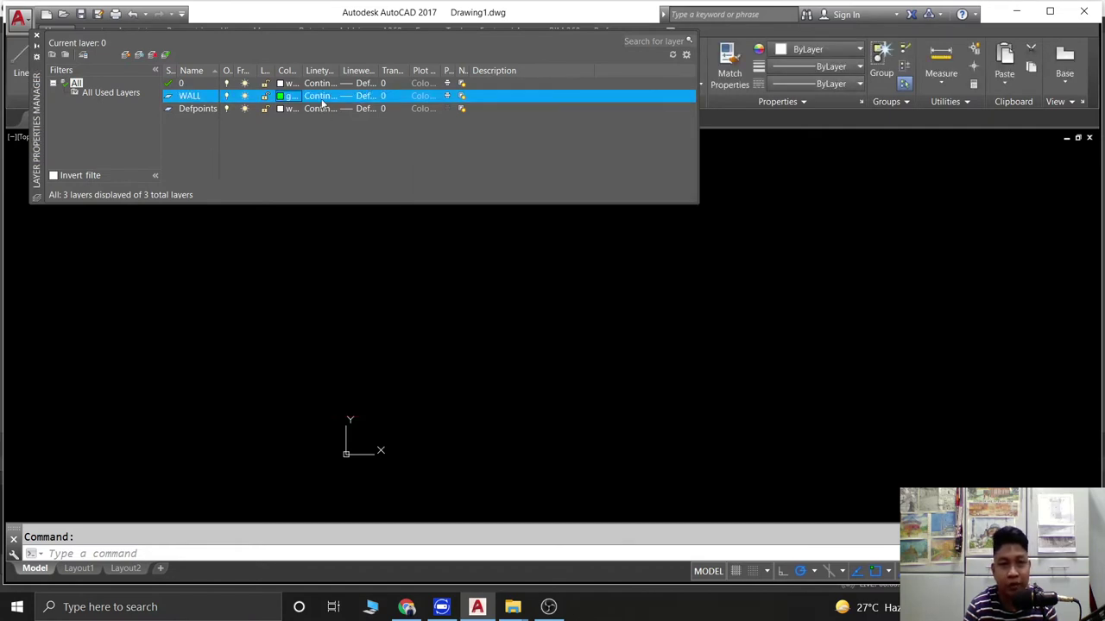
pyautogui.click(318, 96)
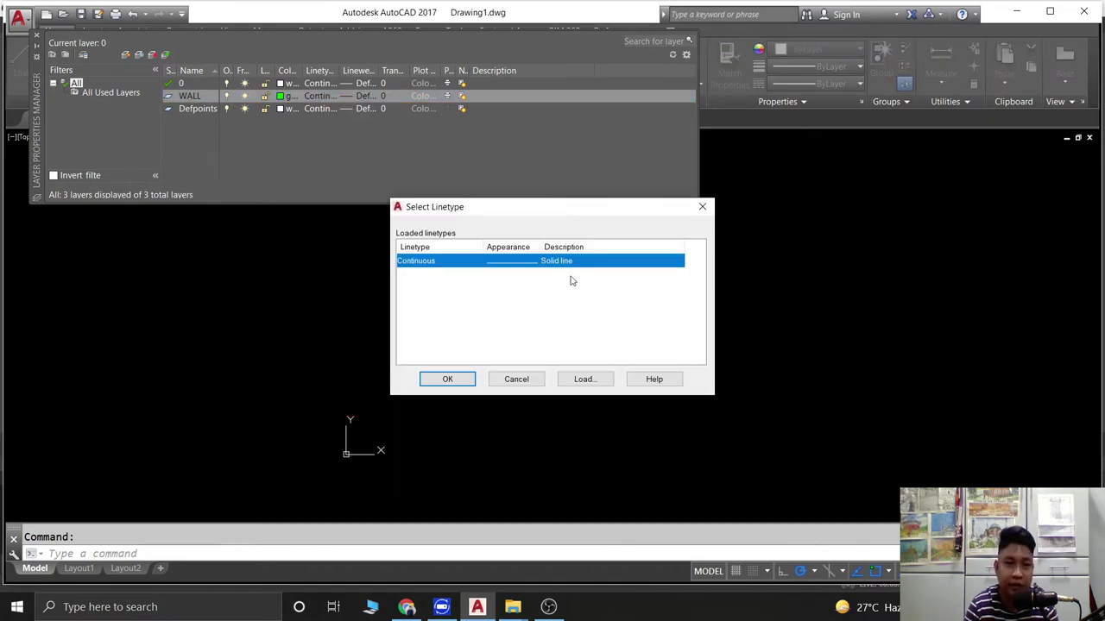
pyautogui.click(470, 380)
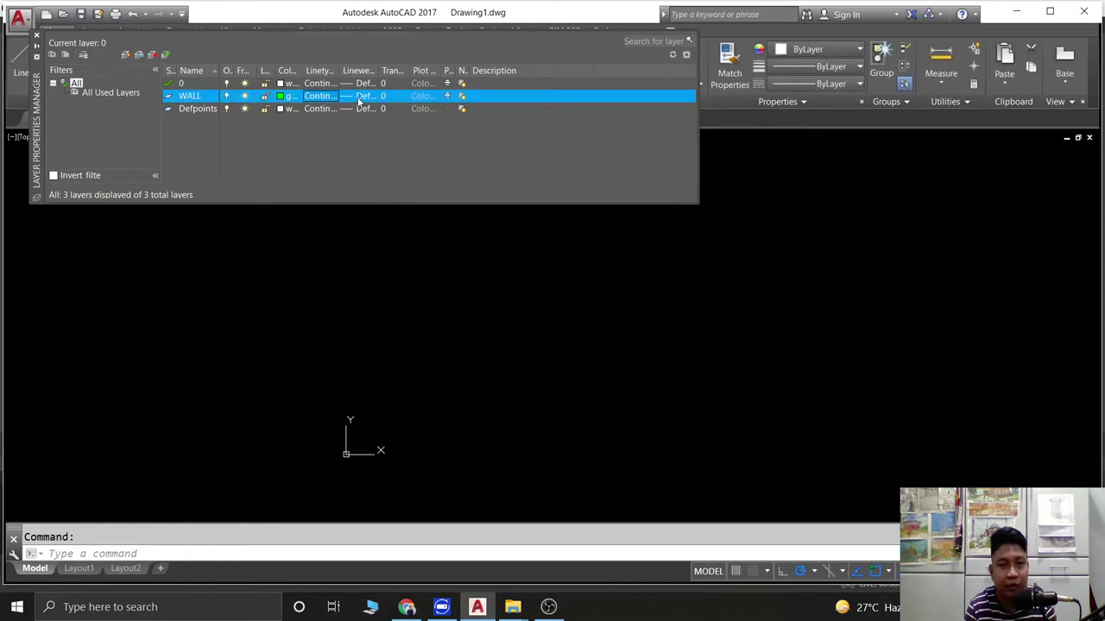
pyautogui.click(359, 98)
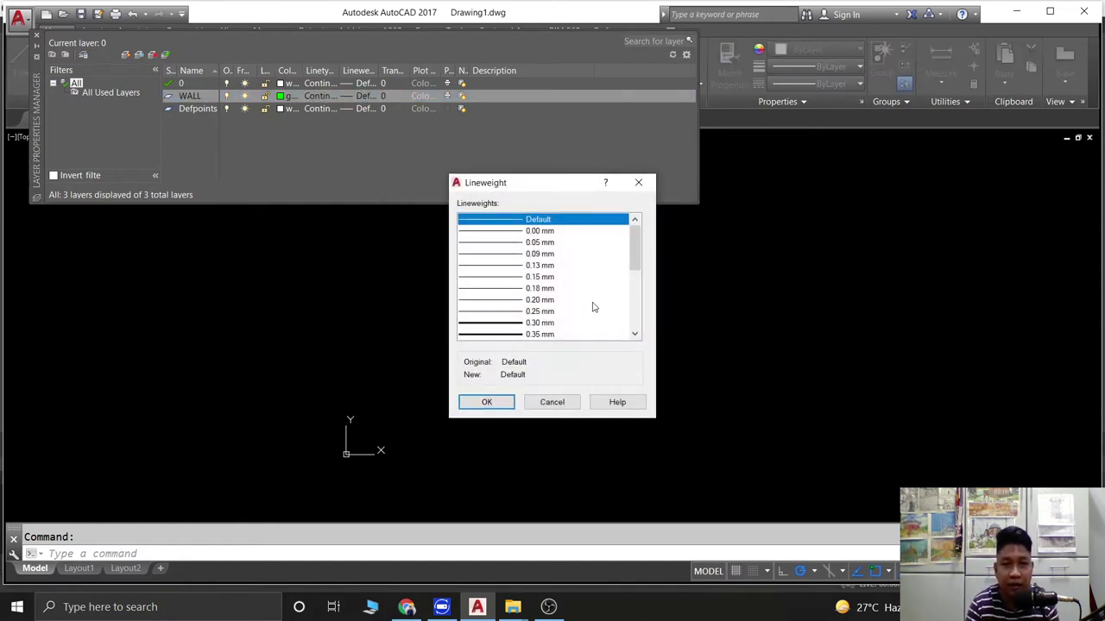
pyautogui.click(570, 323)
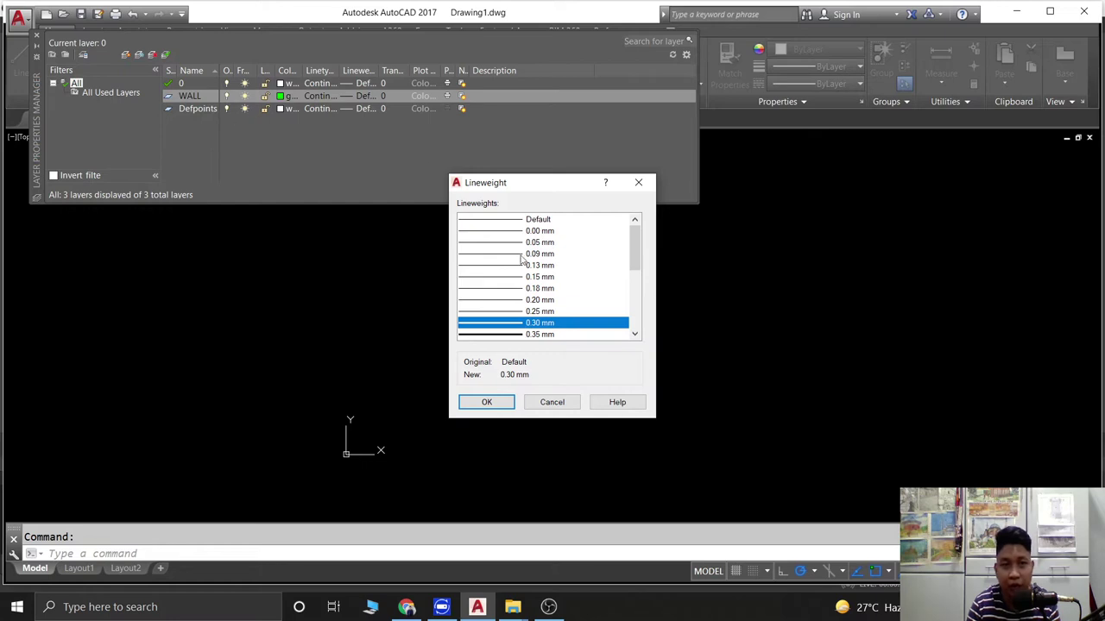
pyautogui.click(506, 404)
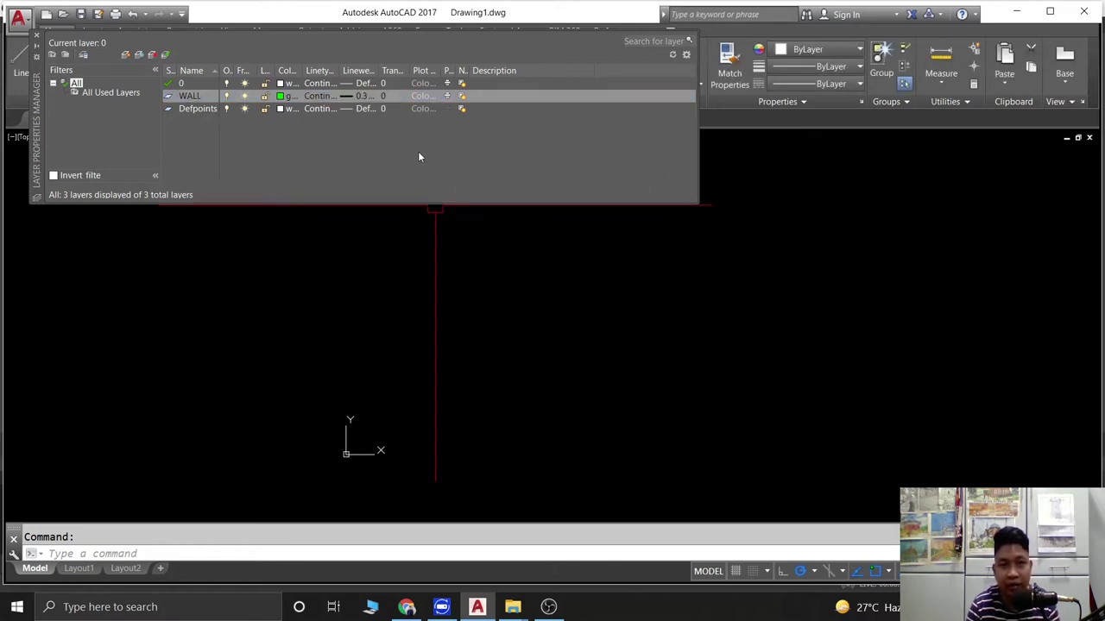
# Add a TXT layer coloured yellow with a 0.30 mm lineweight.
pyautogui.click(130, 57)
pyautogui.press('BackSpace')
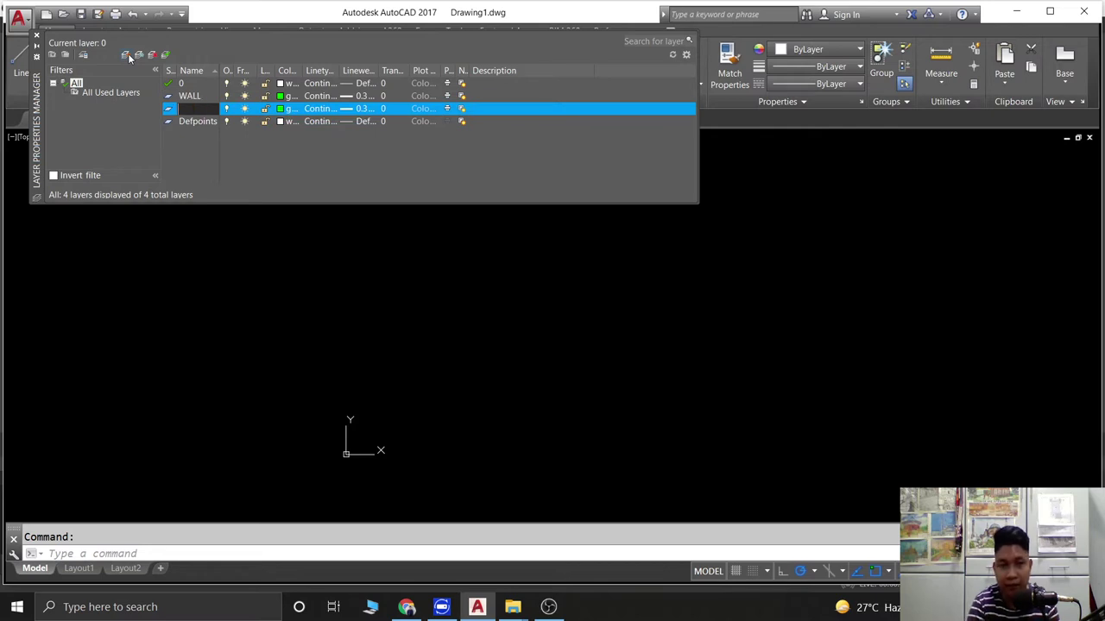
pyautogui.write('TXT')
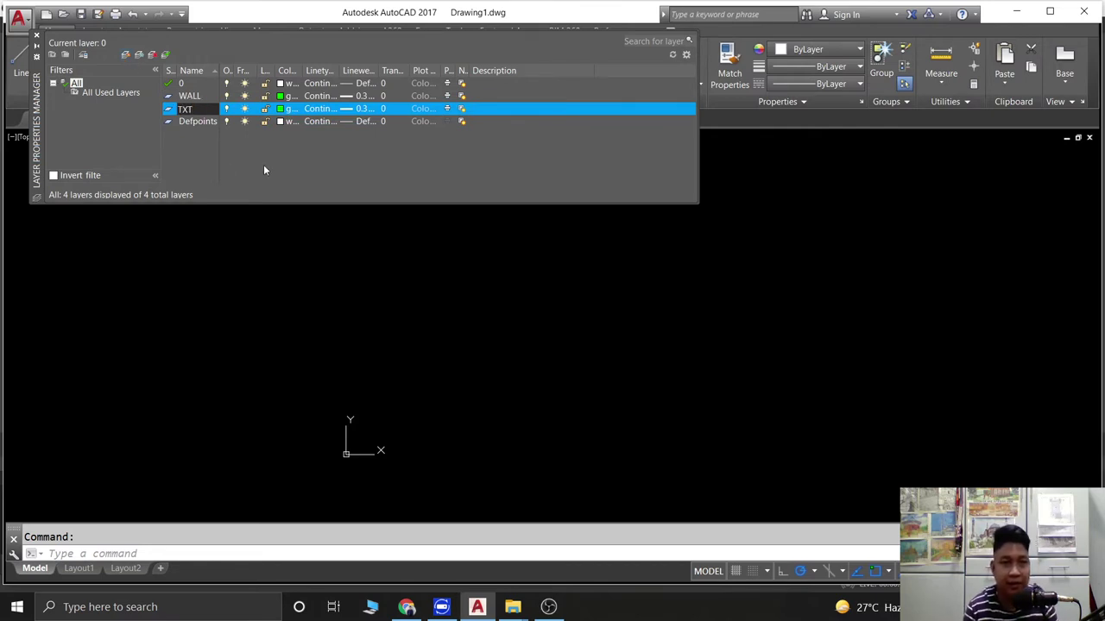
pyautogui.press('Return')
pyautogui.click(289, 109)
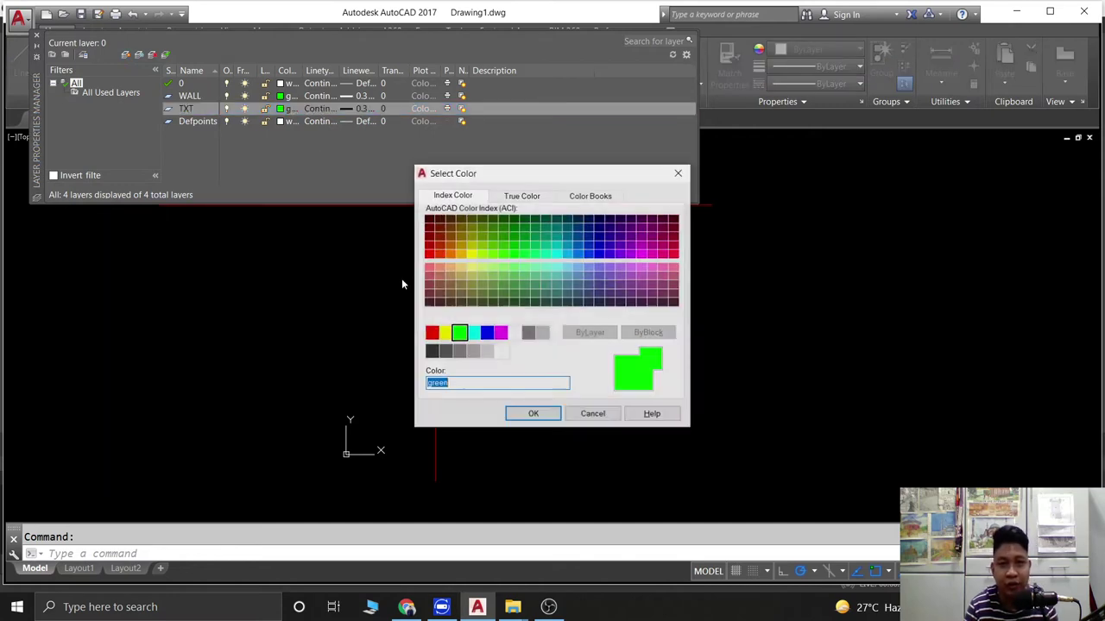
pyautogui.click(444, 333)
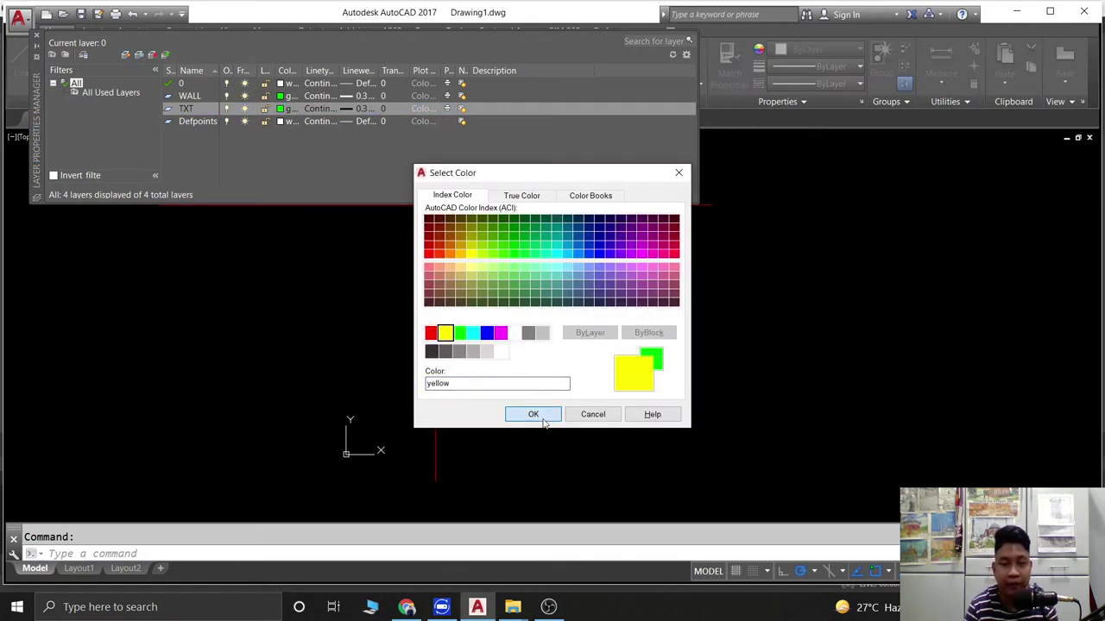
pyautogui.click(532, 414)
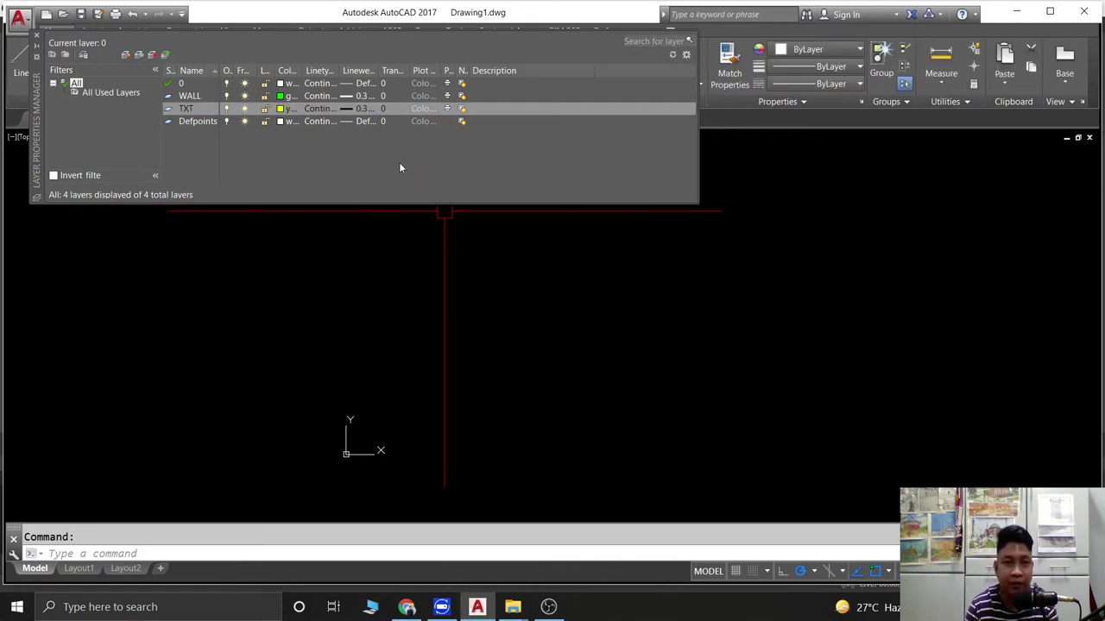
pyautogui.click(352, 112)
pyautogui.click(542, 312)
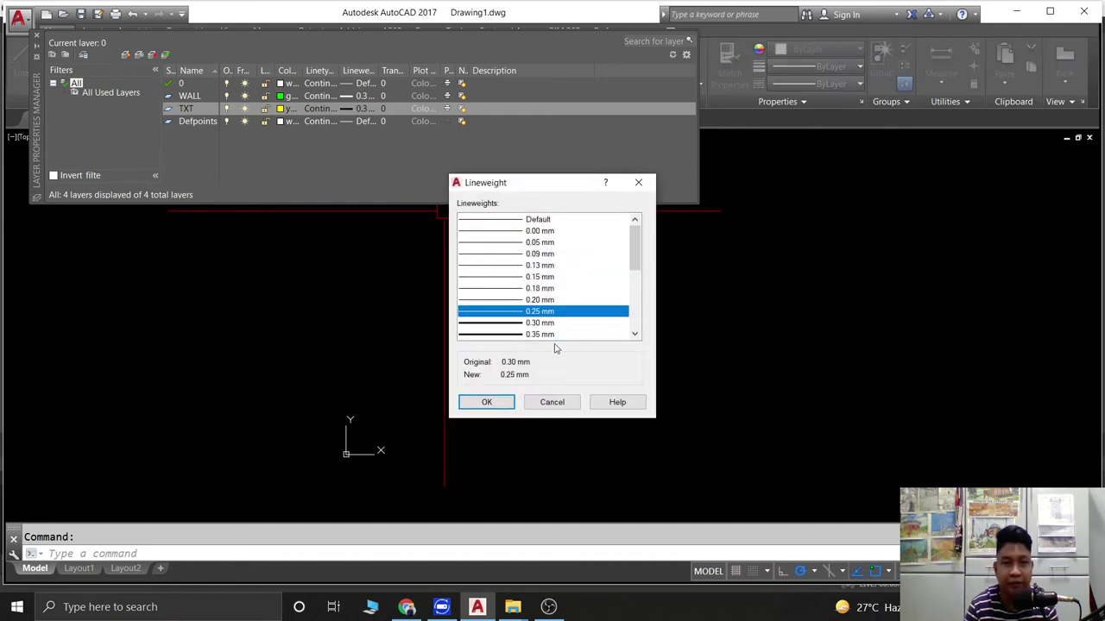
pyautogui.click(532, 323)
pyautogui.click(492, 401)
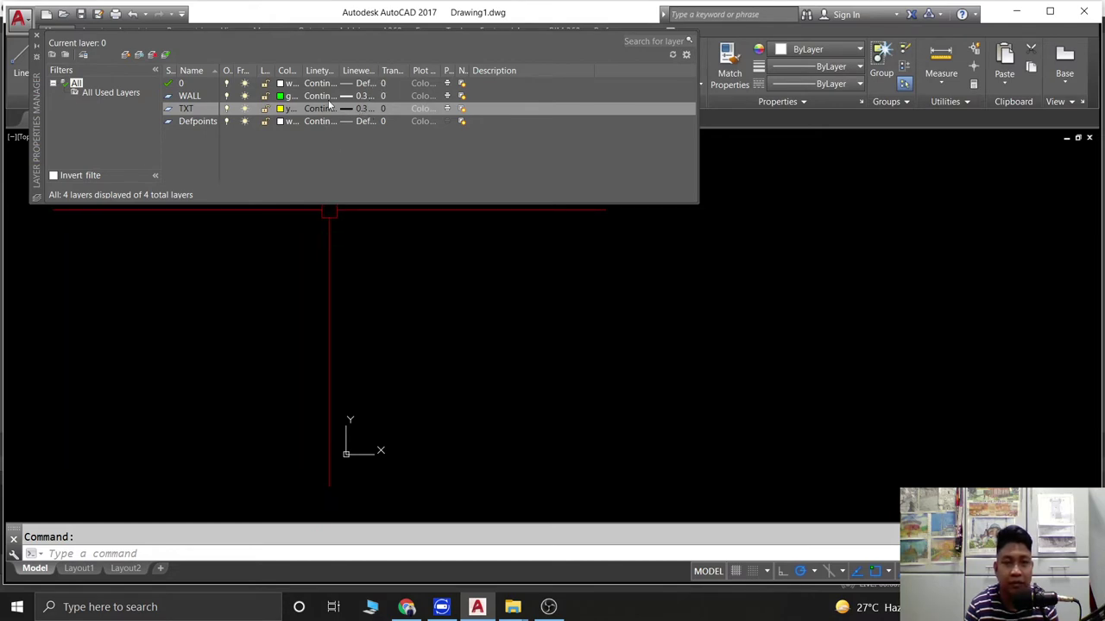
# Add a FURNITURE layer coloured blue with a 0.20 mm lineweight.
pyautogui.click(125, 55)
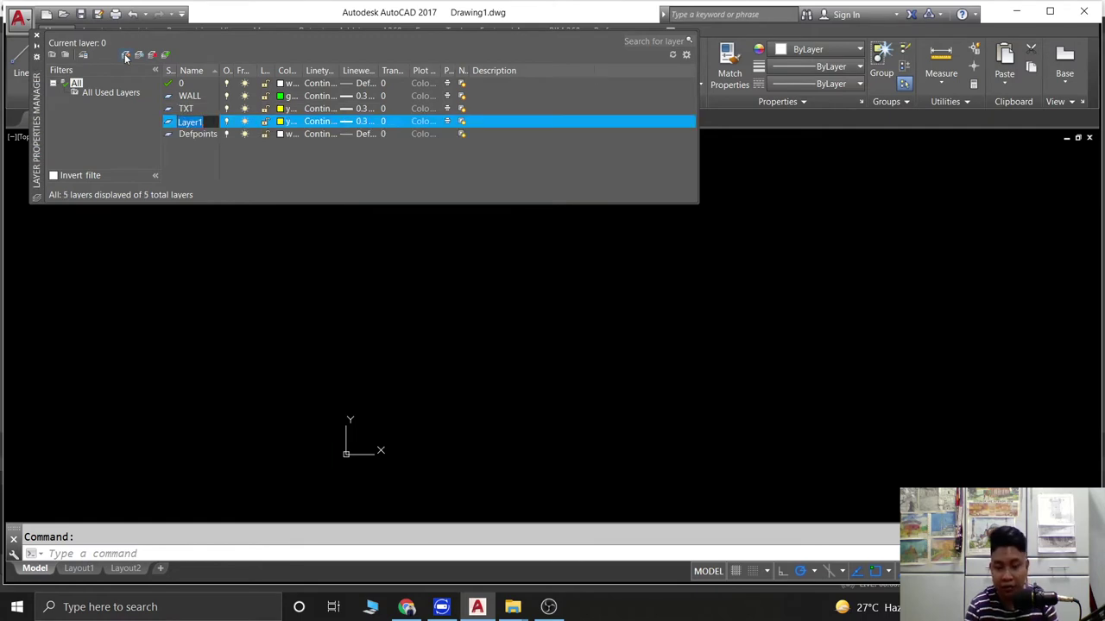
pyautogui.press('BackSpace')
pyautogui.write('FUR')
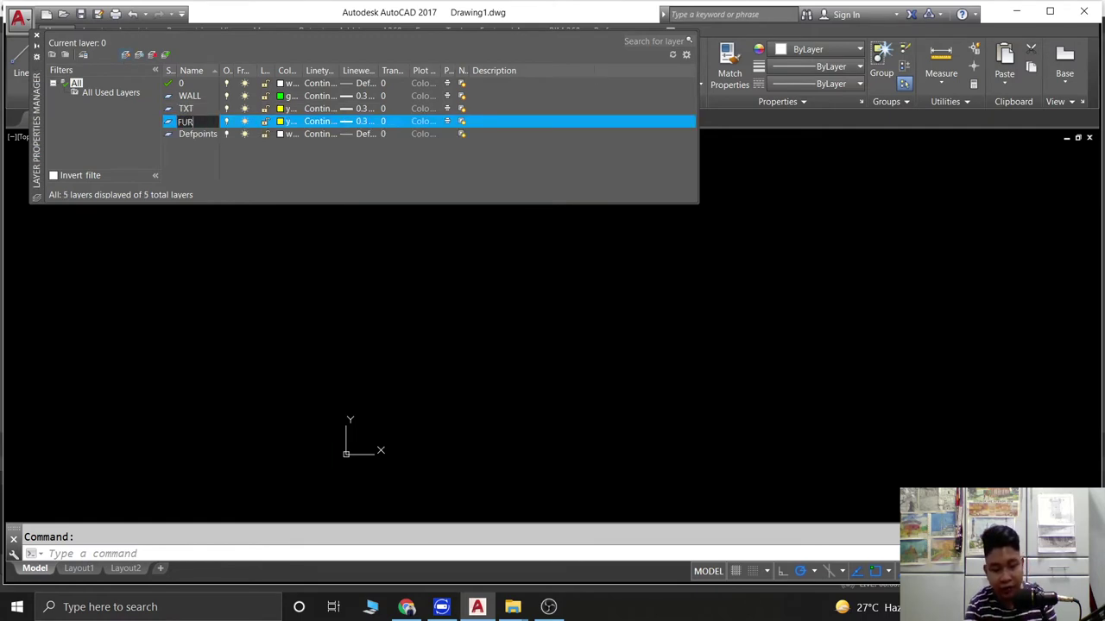
pyautogui.write('ITURE')
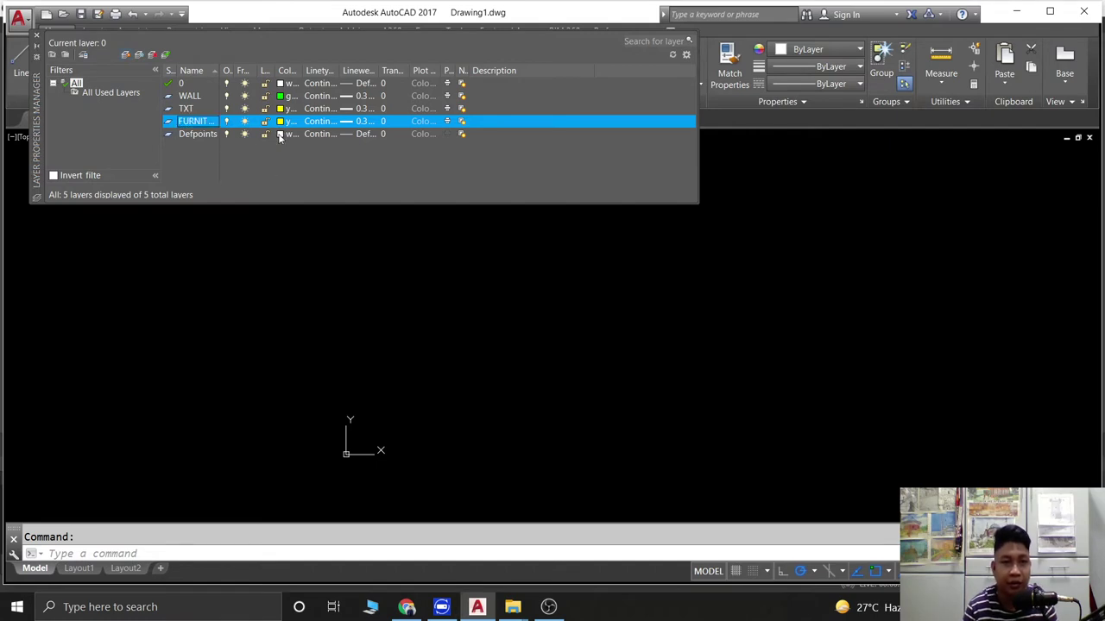
pyautogui.click(283, 121)
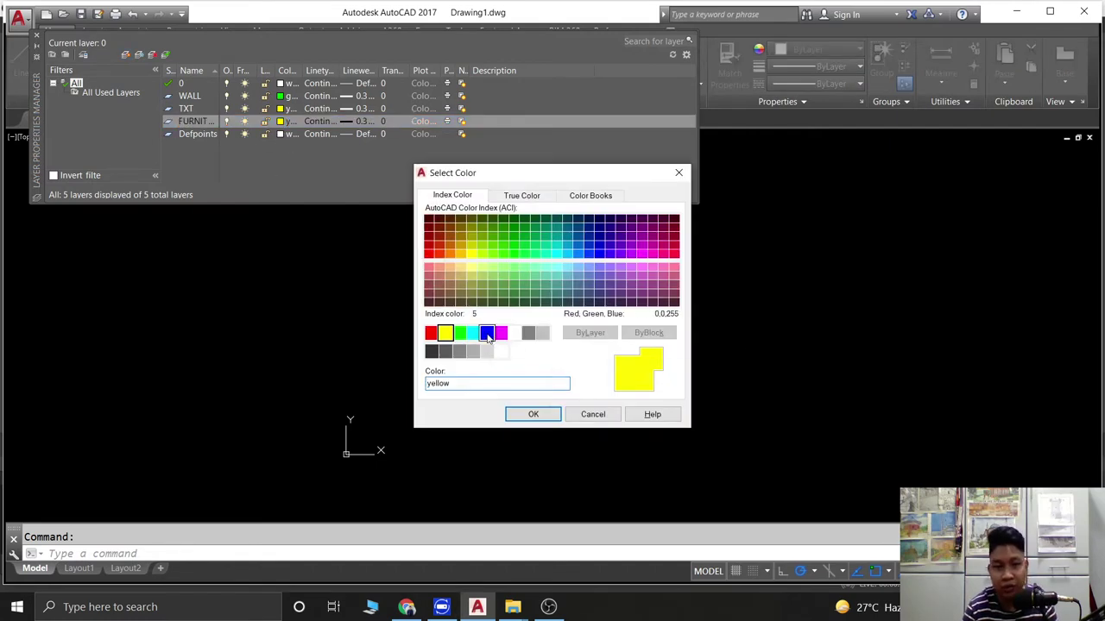
pyautogui.click(487, 334)
pyautogui.click(533, 414)
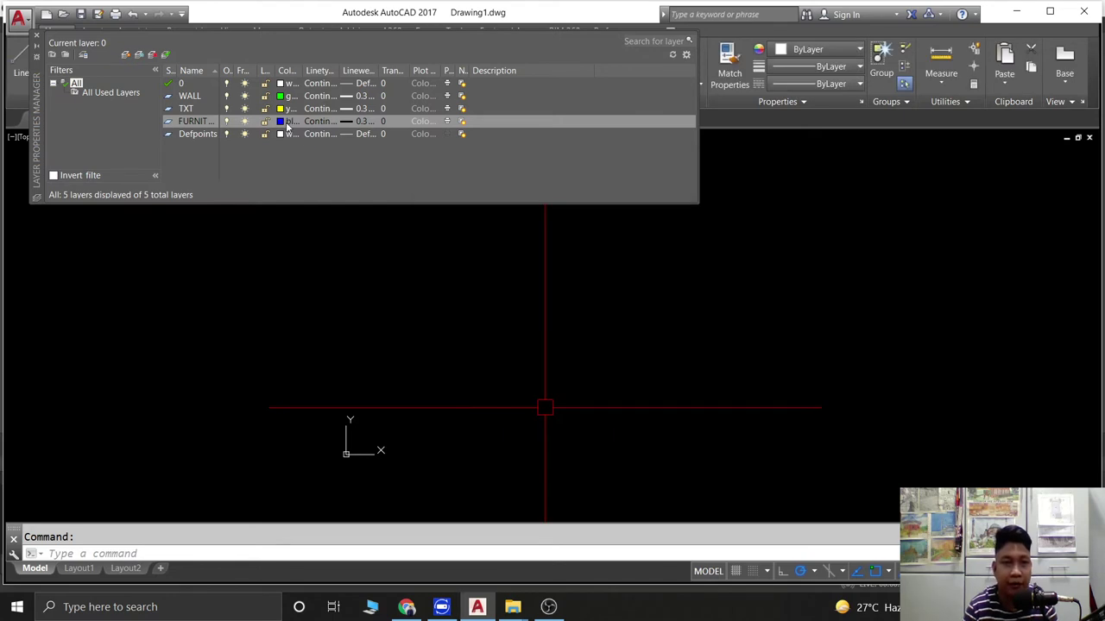
pyautogui.click(366, 122)
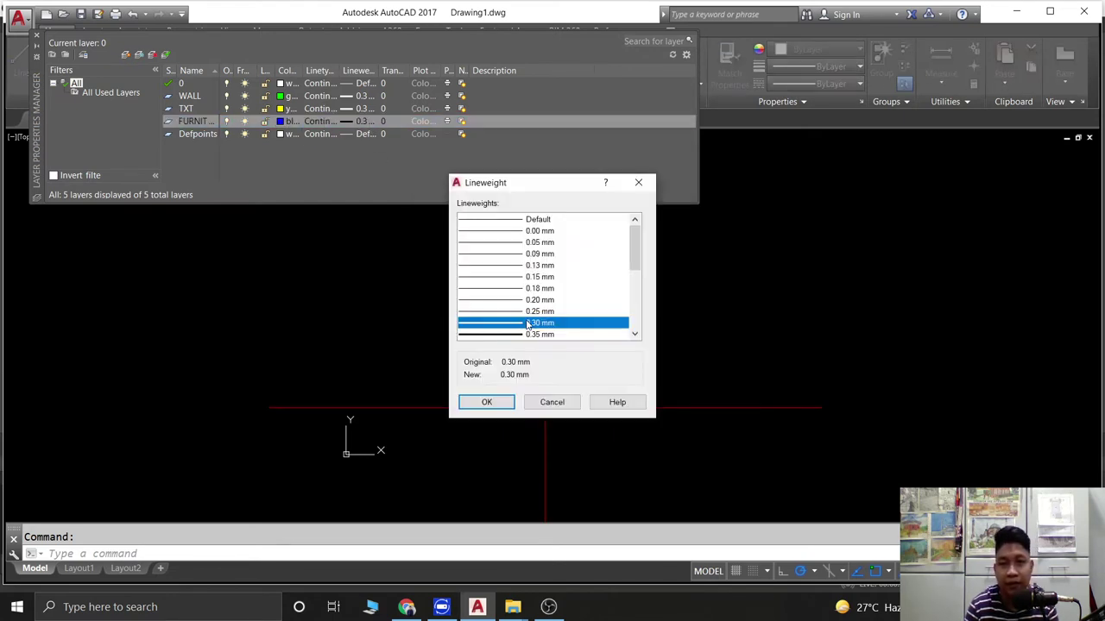
pyautogui.click(542, 301)
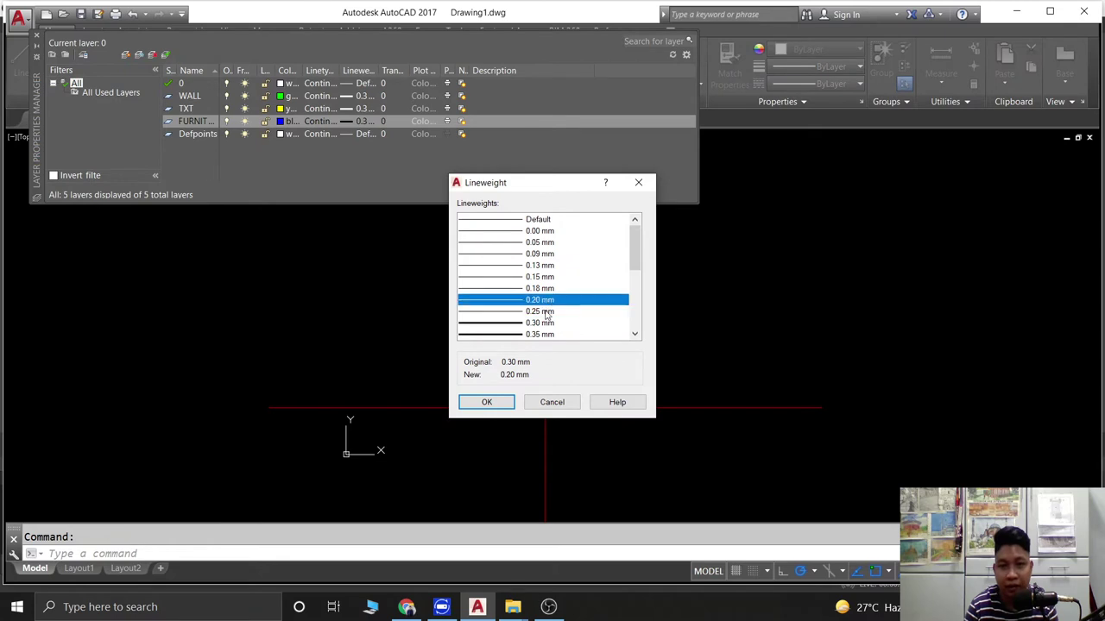
pyautogui.click(501, 403)
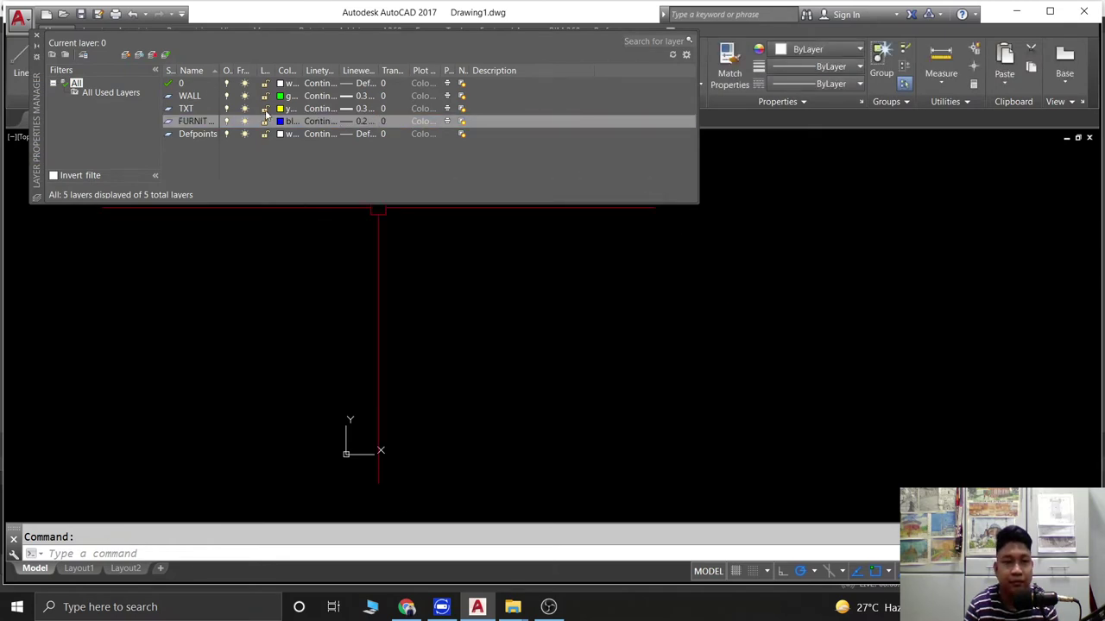
# Add a FIXTURE layer in grey colour 9 with a 0.18 mm lineweight.
pyautogui.click(125, 55)
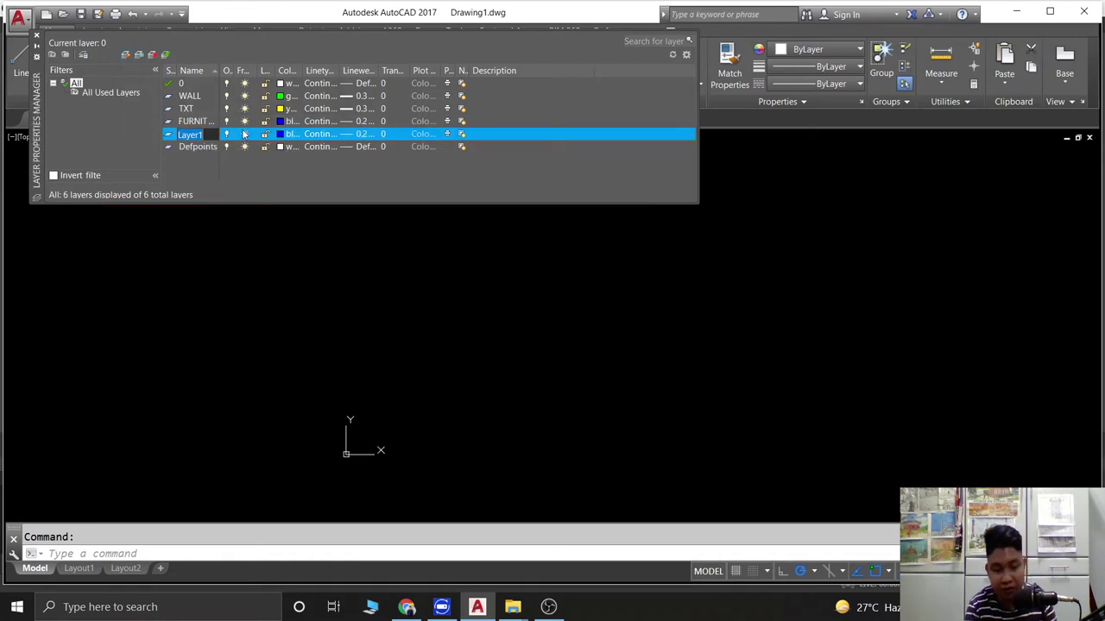
pyautogui.write('FIXT')
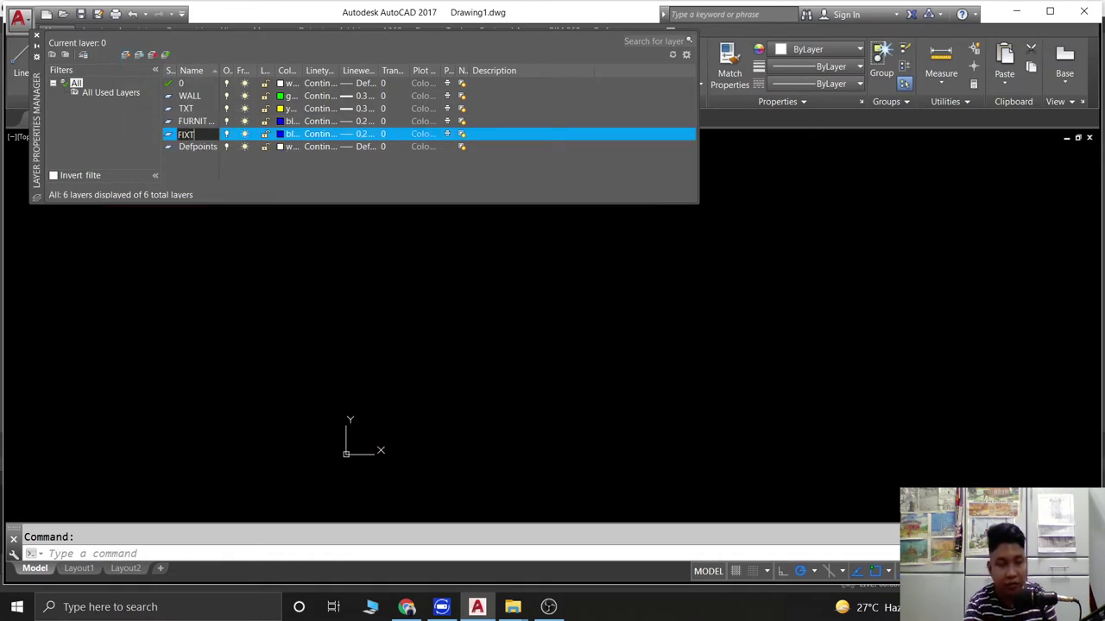
pyautogui.write('URE')
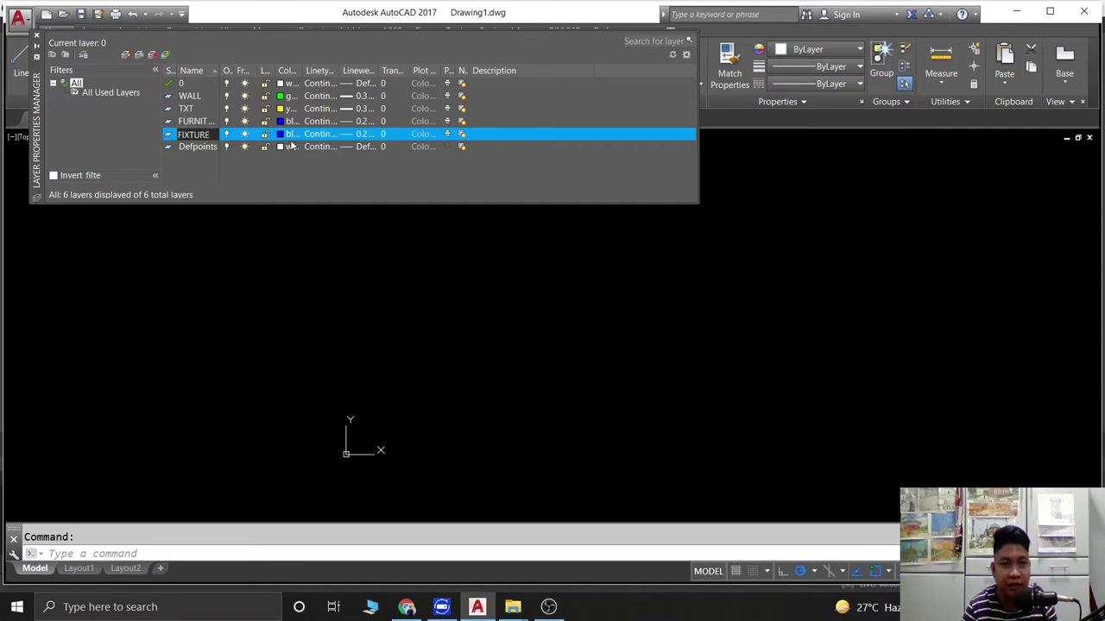
pyautogui.press('Return')
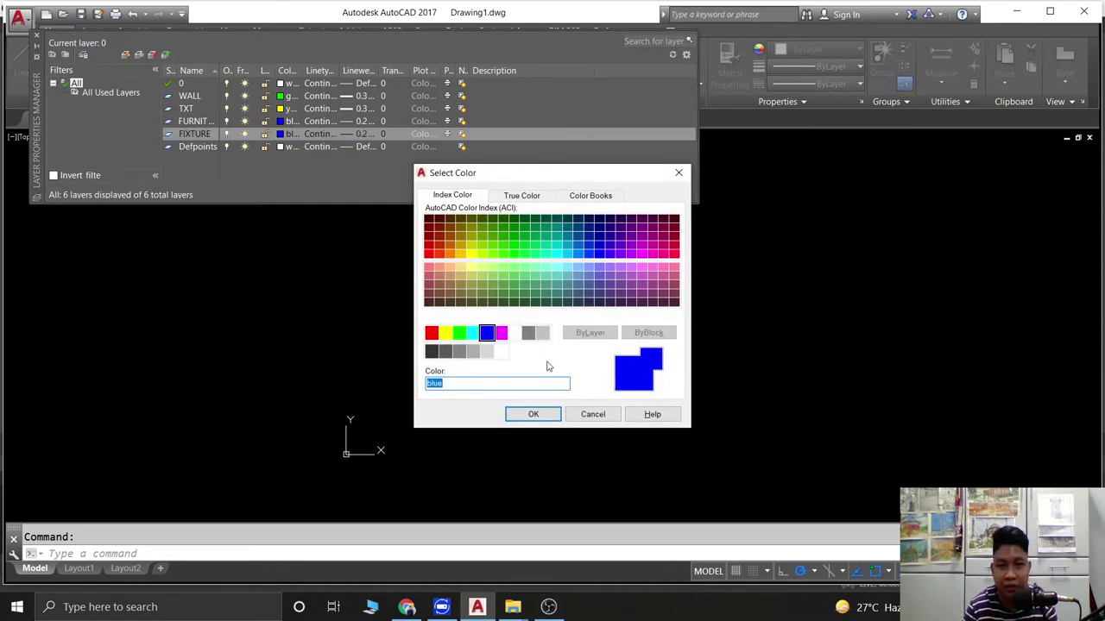
pyautogui.click(541, 333)
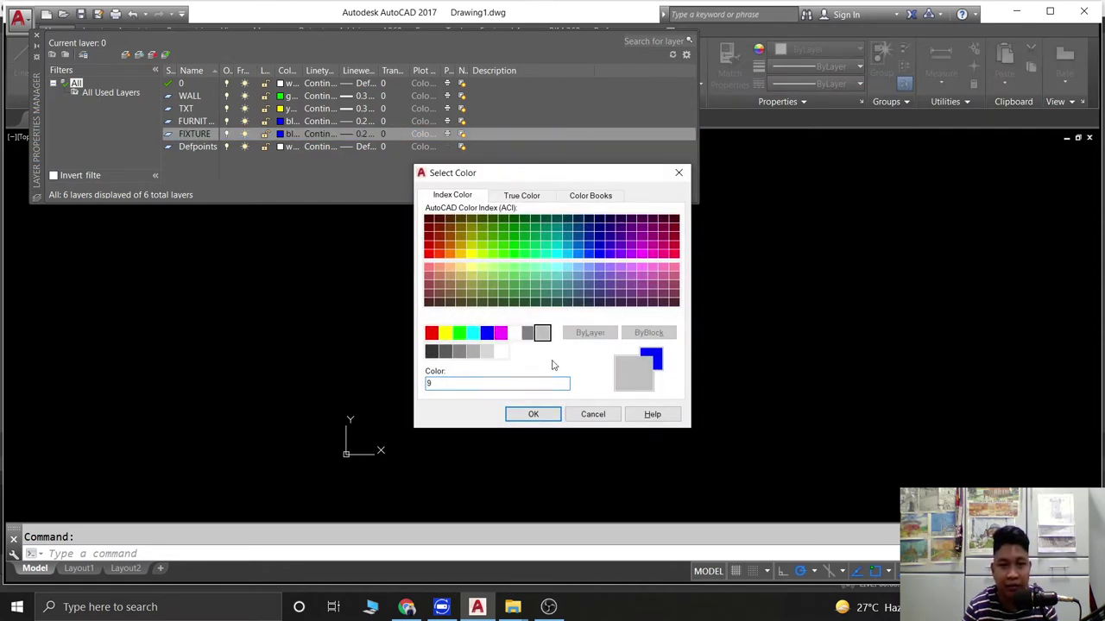
pyautogui.click(537, 418)
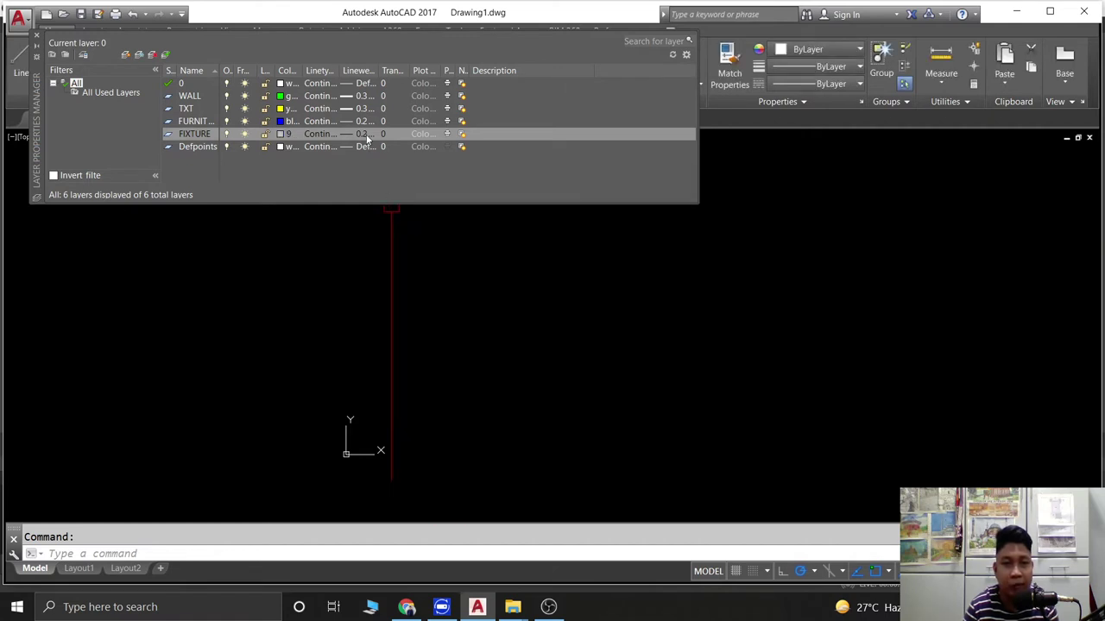
pyautogui.click(365, 133)
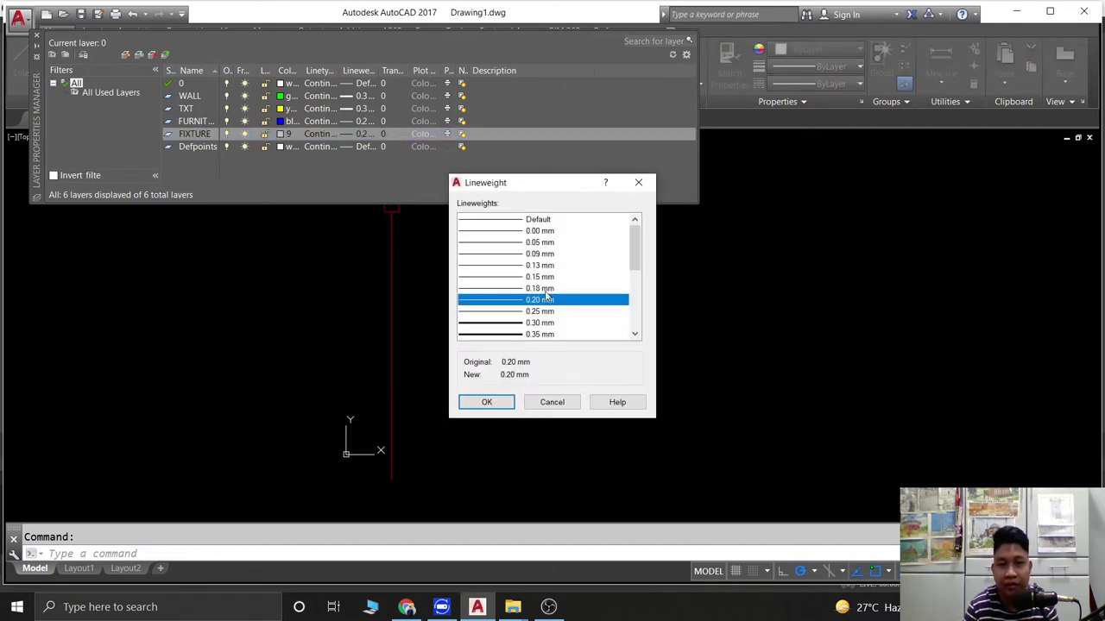
pyautogui.click(539, 288)
pyautogui.click(490, 402)
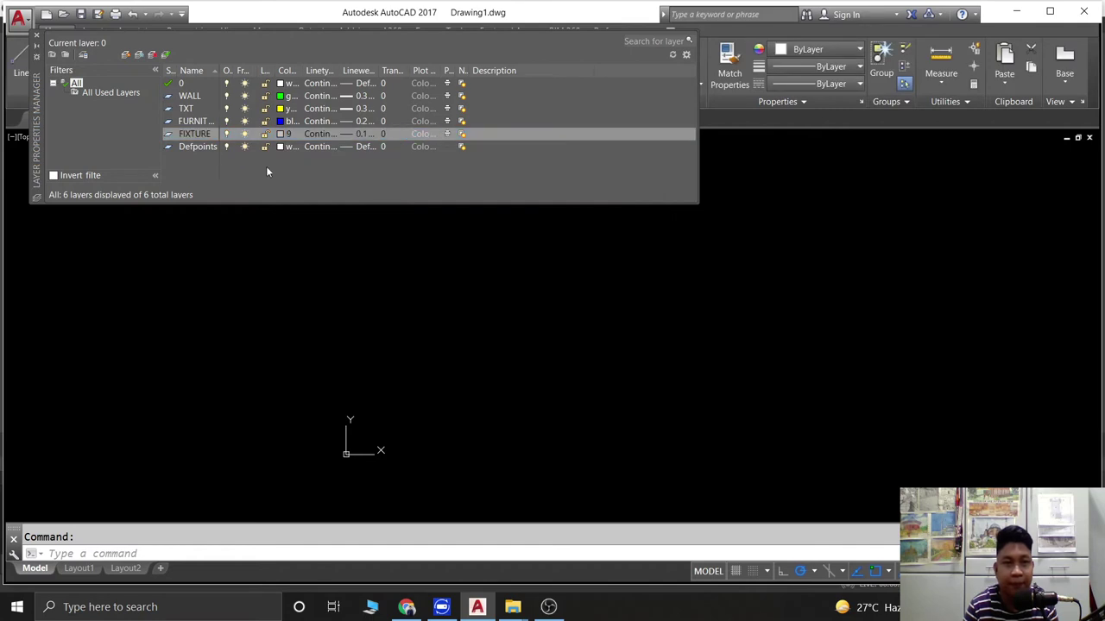
# Create another new layer named PROPERTY LINE.
pyautogui.click(125, 56)
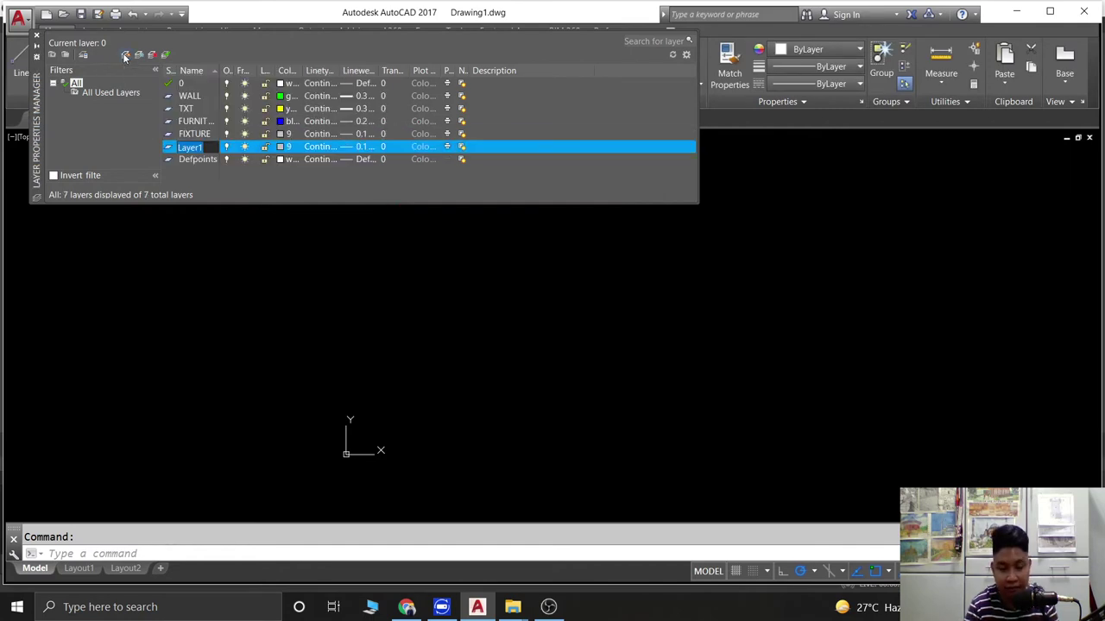
pyautogui.write('PROPERT')
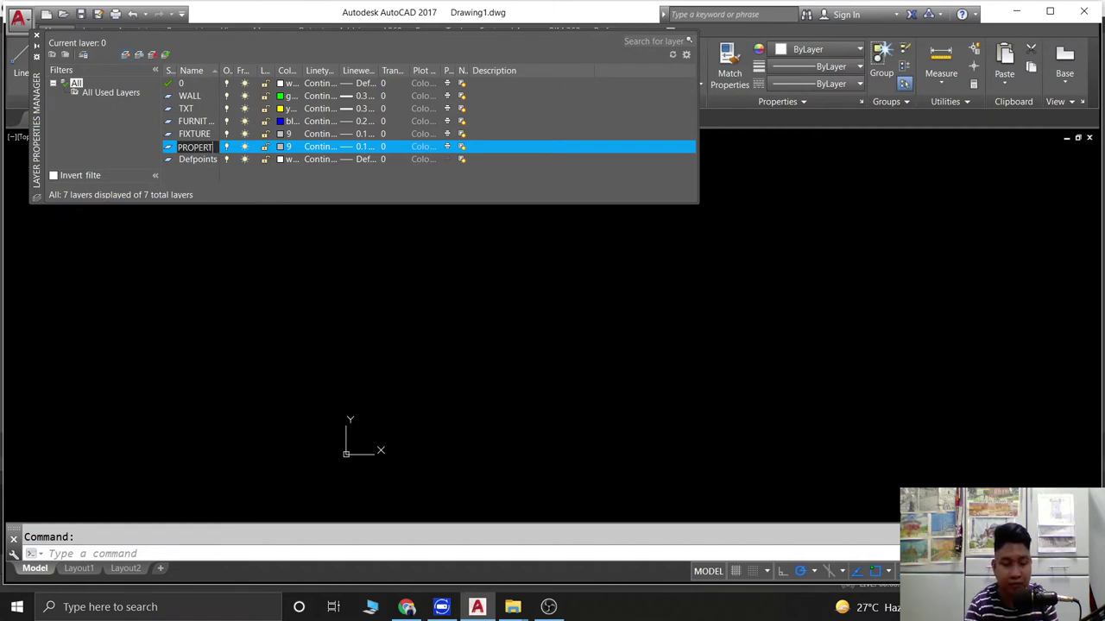
pyautogui.write(' LINE')
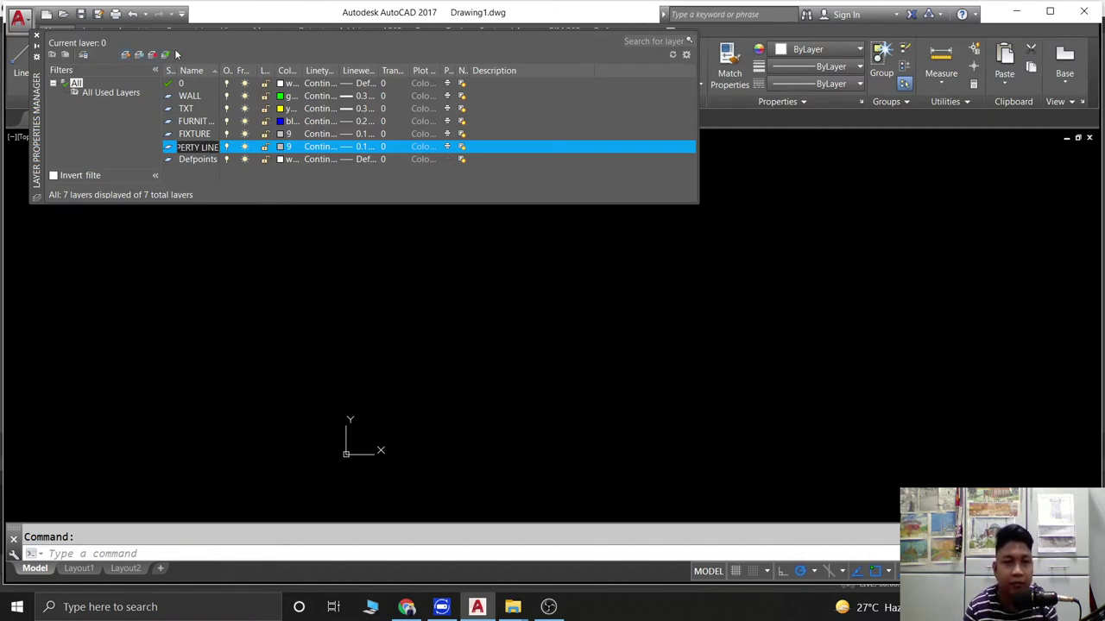
pyautogui.click(285, 147)
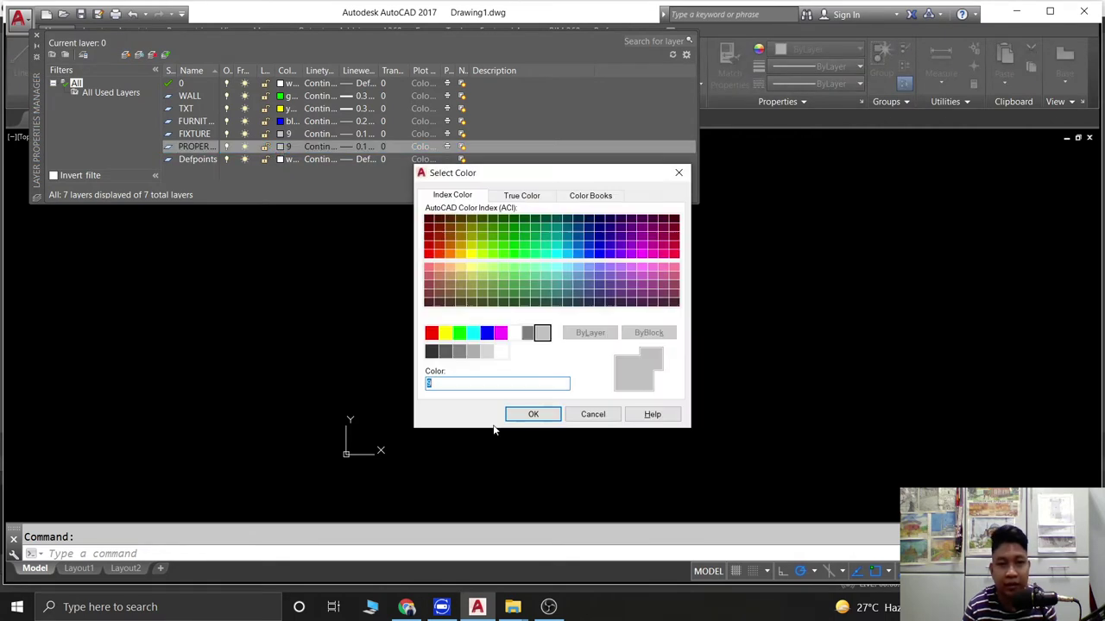
# Colour the PROPERTY LINE layer red and give it the newly loaded CENTER linetype.
pyautogui.write('red')
pyautogui.click(533, 415)
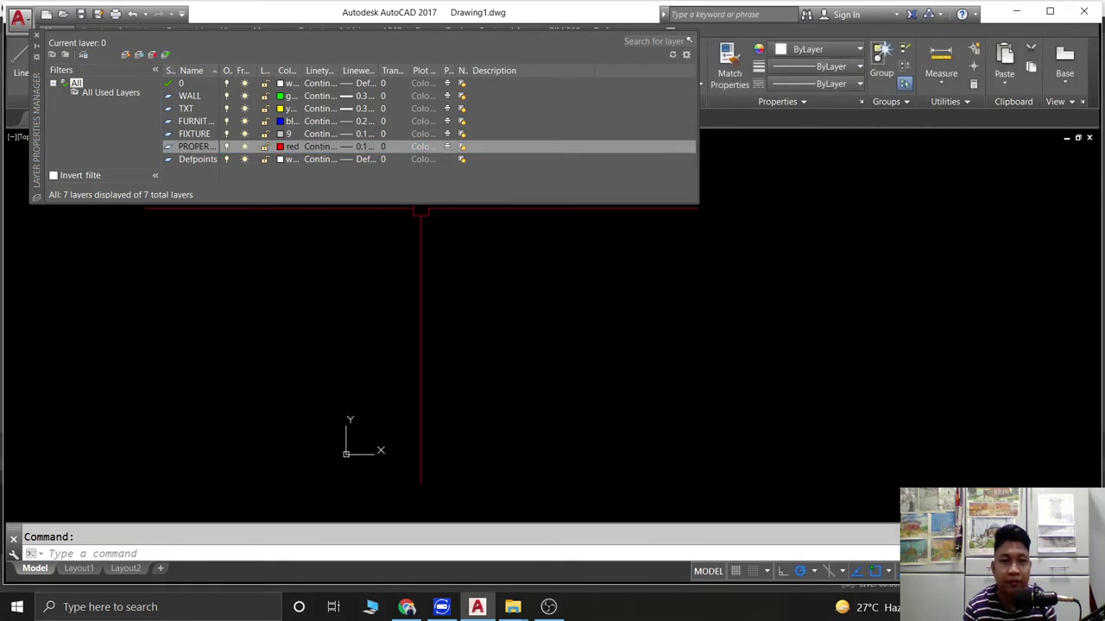
pyautogui.click(326, 148)
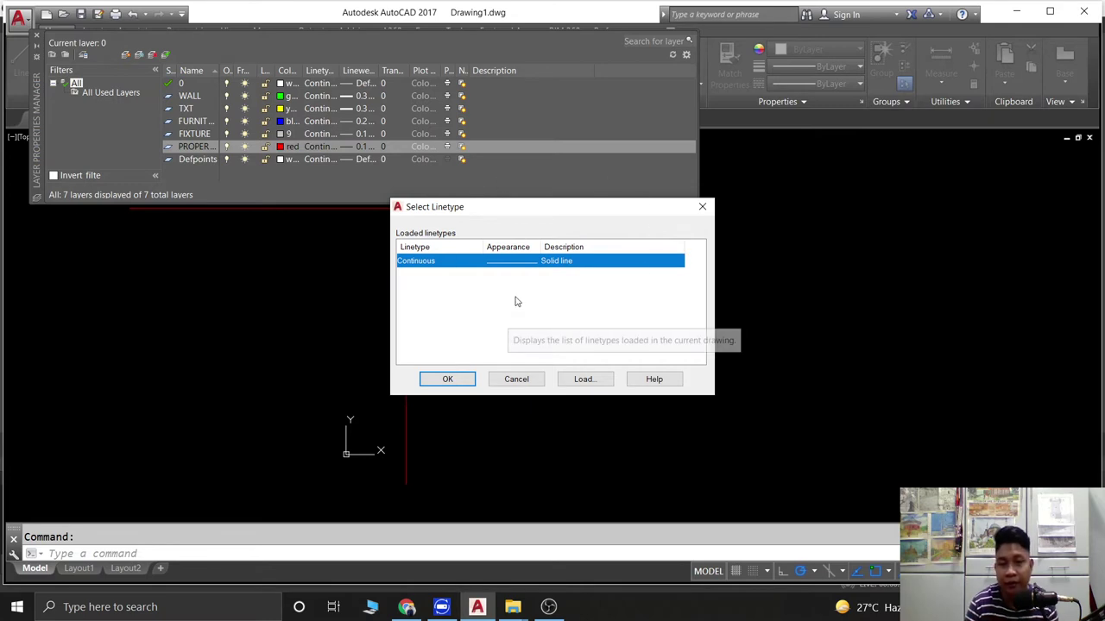
pyautogui.click(582, 380)
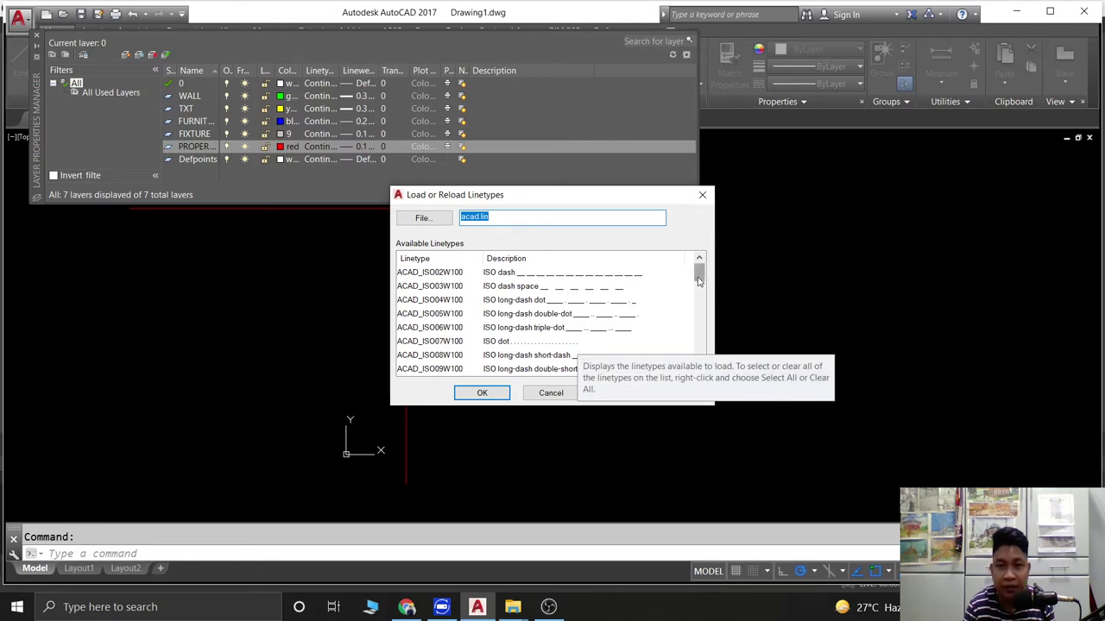
pyautogui.moveTo(698, 276); pyautogui.dragTo(698, 315)
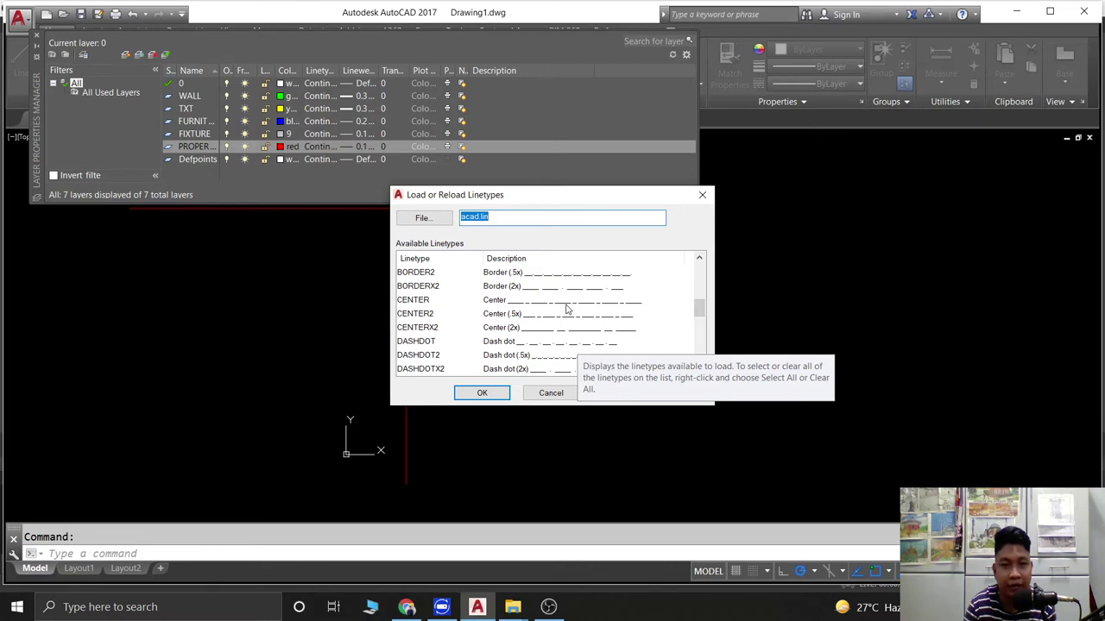
pyautogui.click(565, 304)
pyautogui.click(489, 399)
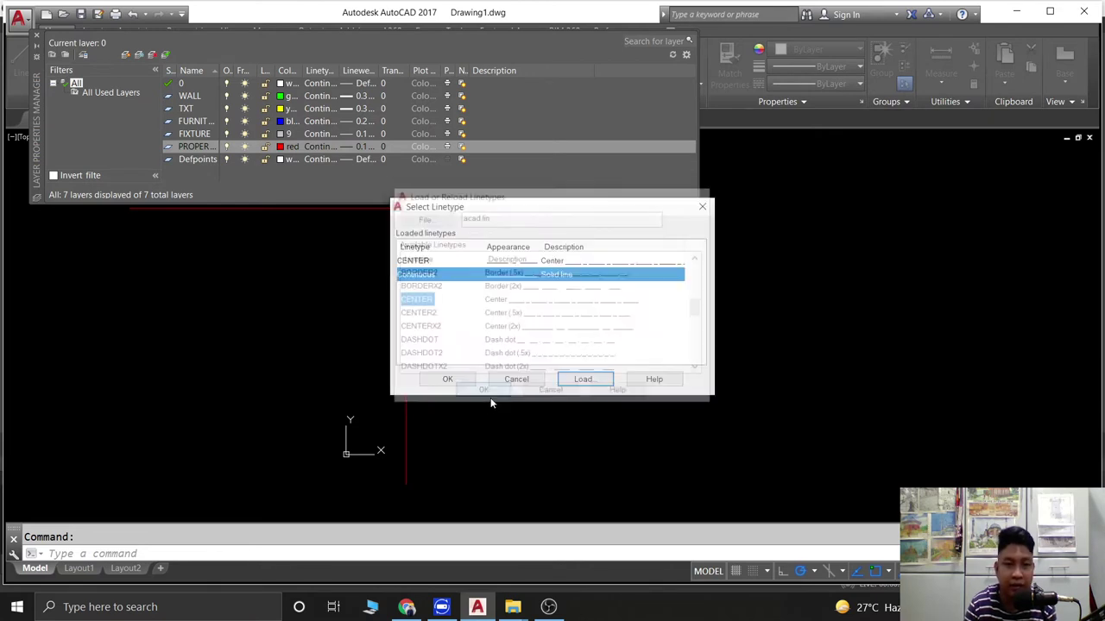
pyautogui.click(587, 260)
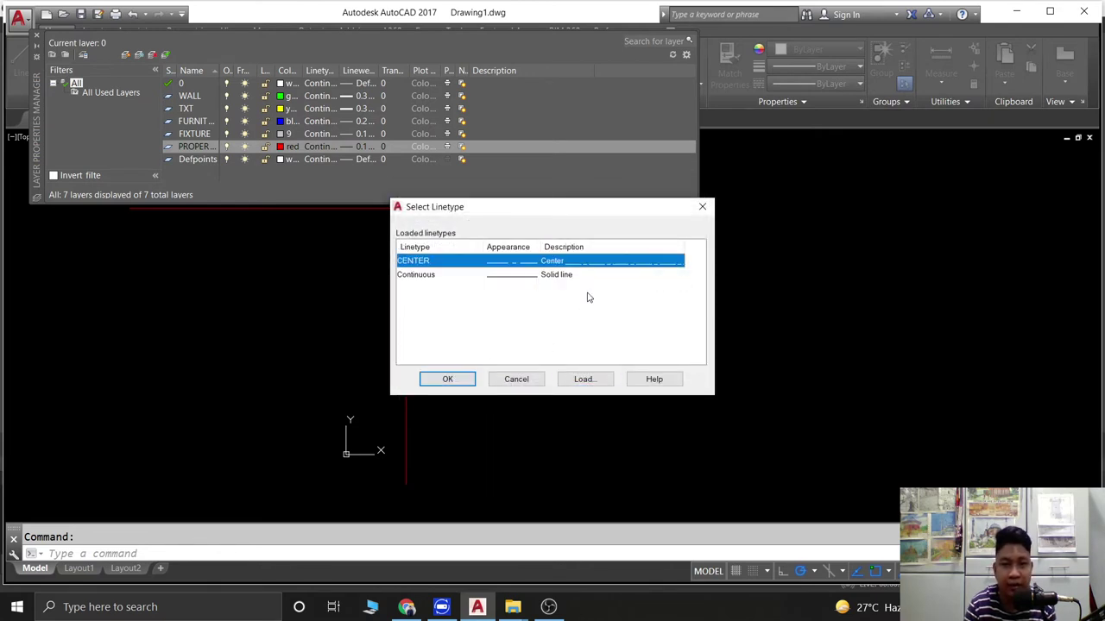
pyautogui.click(449, 380)
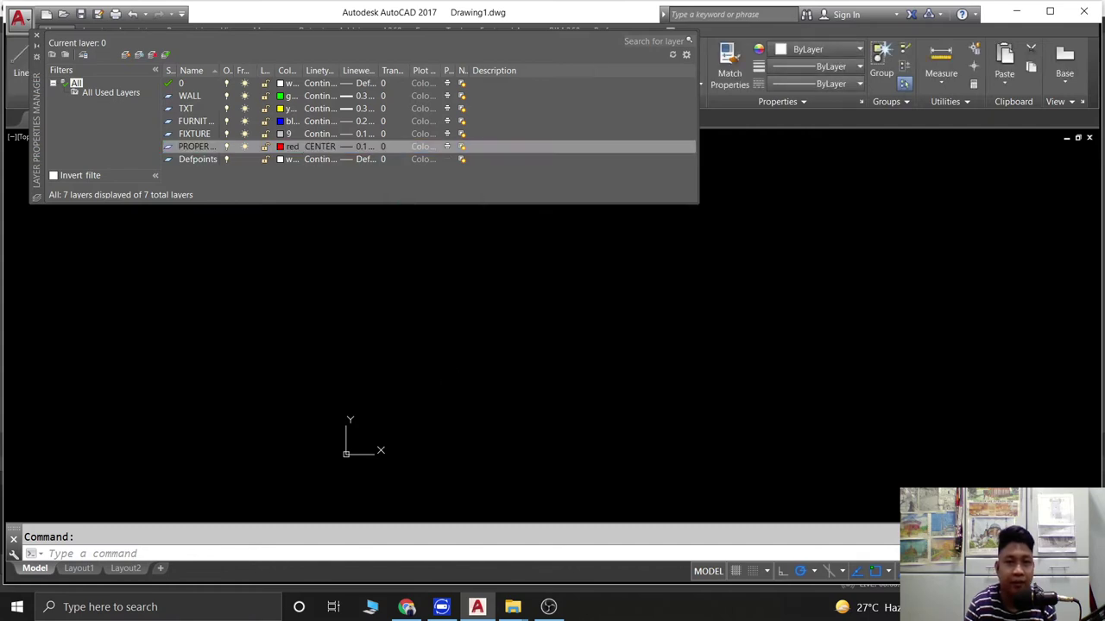
# Set the PROPERTY LINE layer's lineweight to 0.30 mm.
pyautogui.click(362, 148)
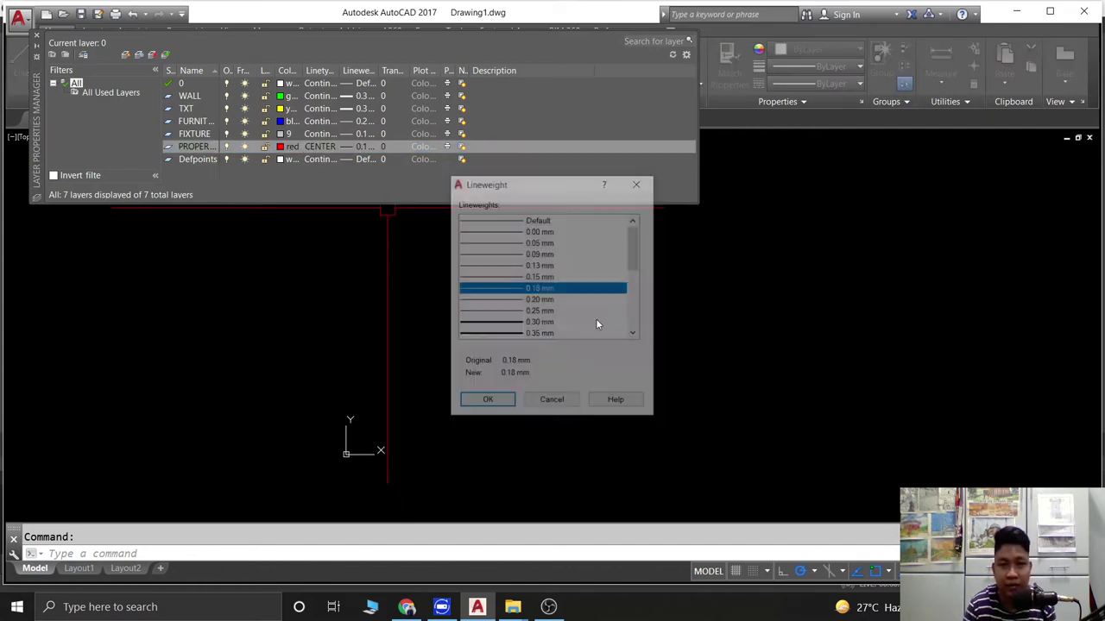
pyautogui.click(544, 326)
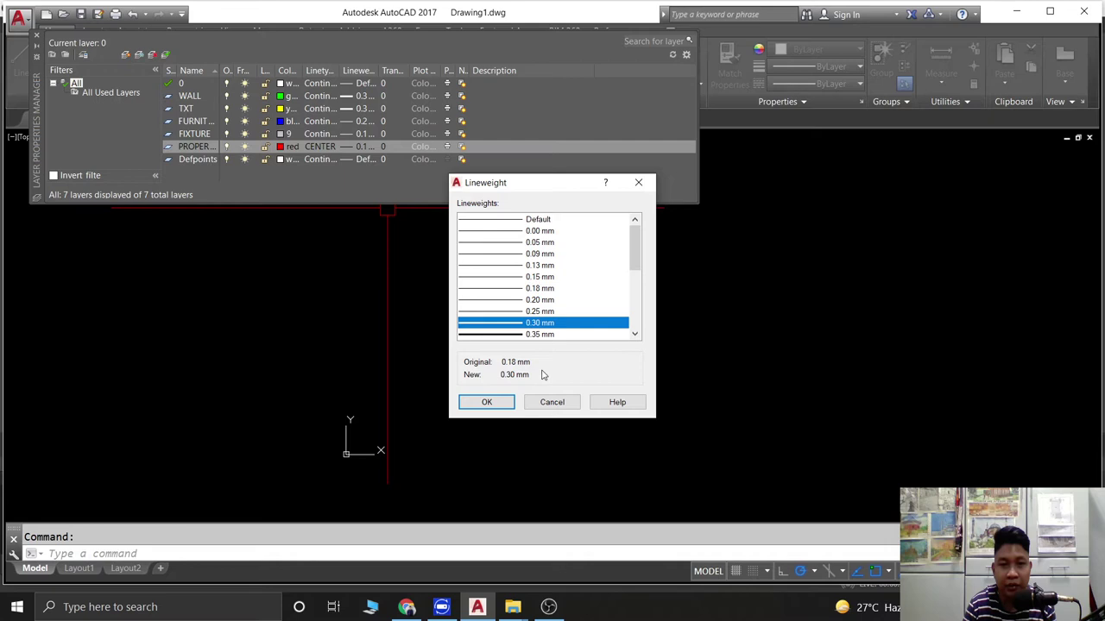
pyautogui.click(486, 402)
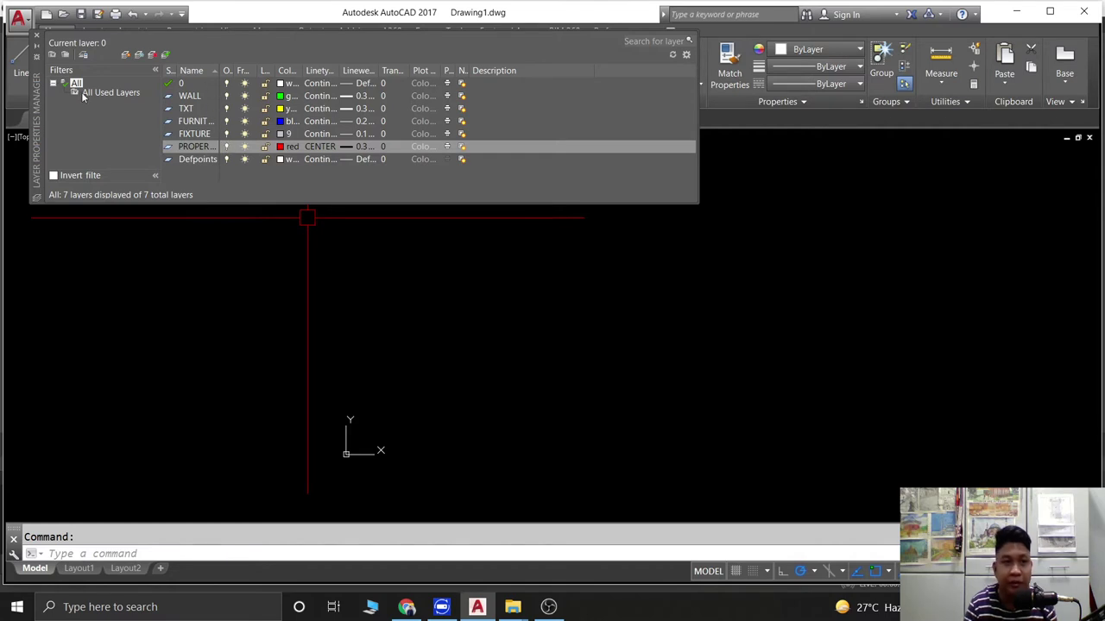
# Close the layer manager and make PROPERTY LINE the current layer.
pyautogui.click(36, 39)
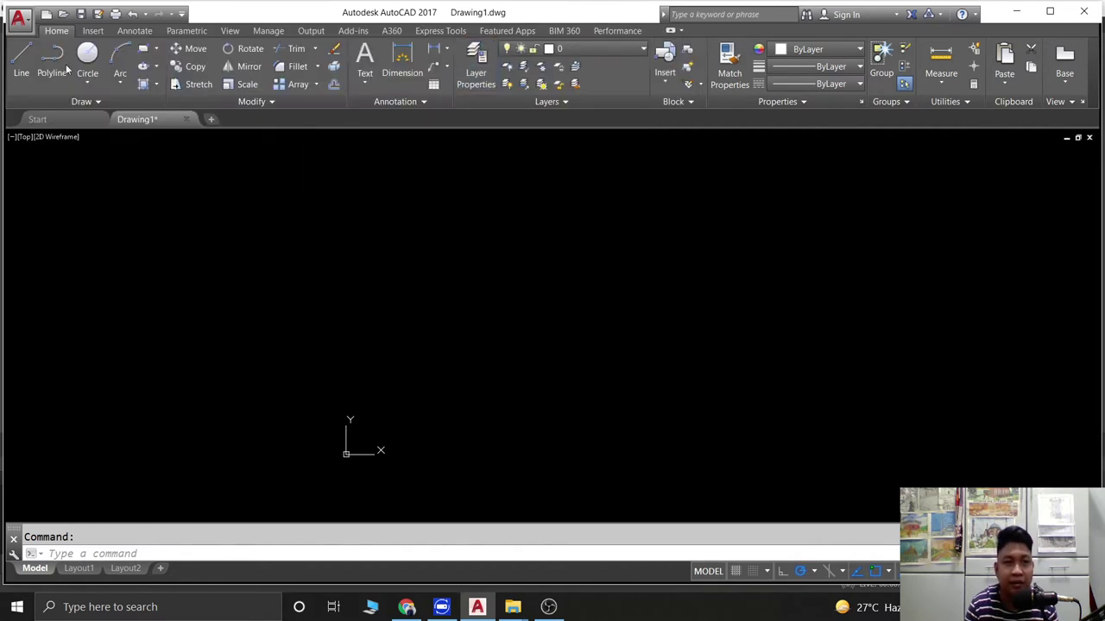
pyautogui.moveTo(15, 296); pyautogui.dragTo(219, 209, button='middle')
pyautogui.click(602, 52)
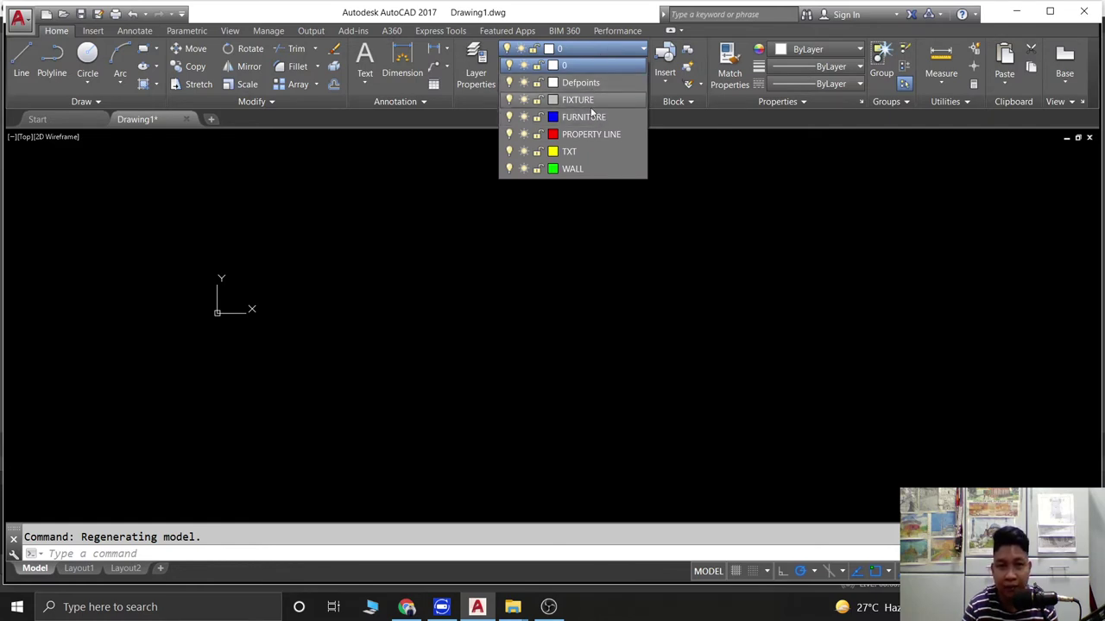
pyautogui.click(592, 54)
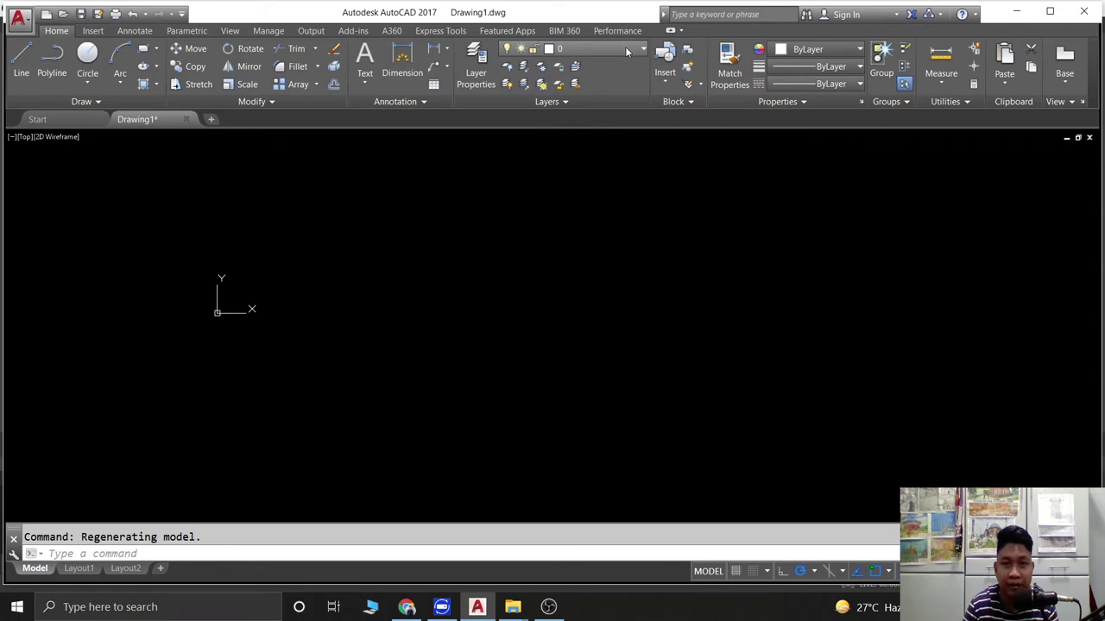
pyautogui.click(626, 50)
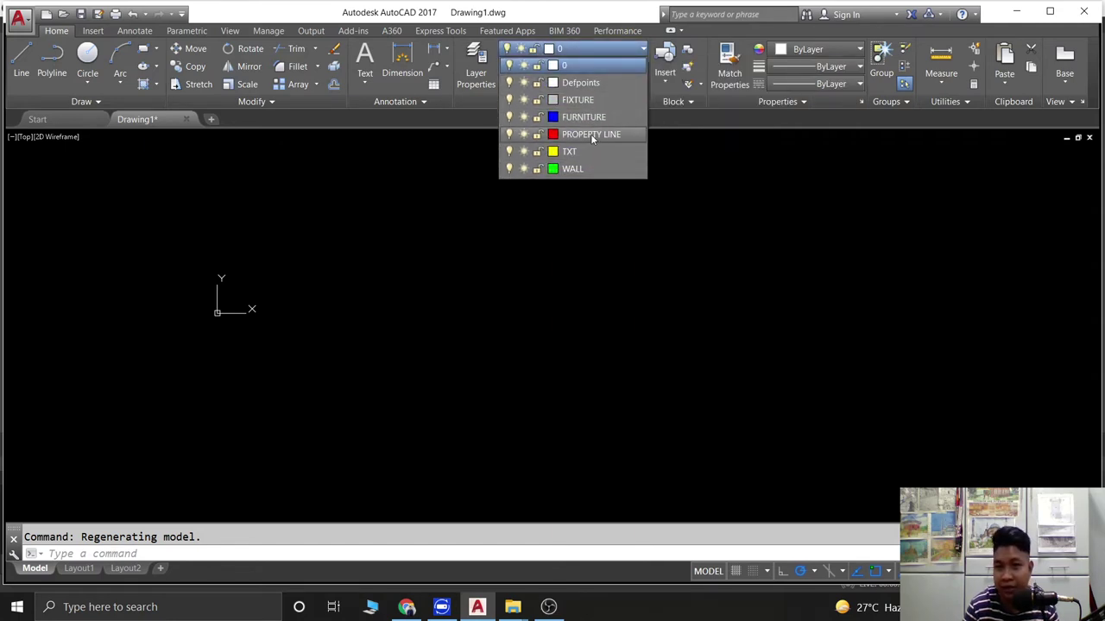
pyautogui.click(593, 138)
pyautogui.scroll(1, 535, 215)
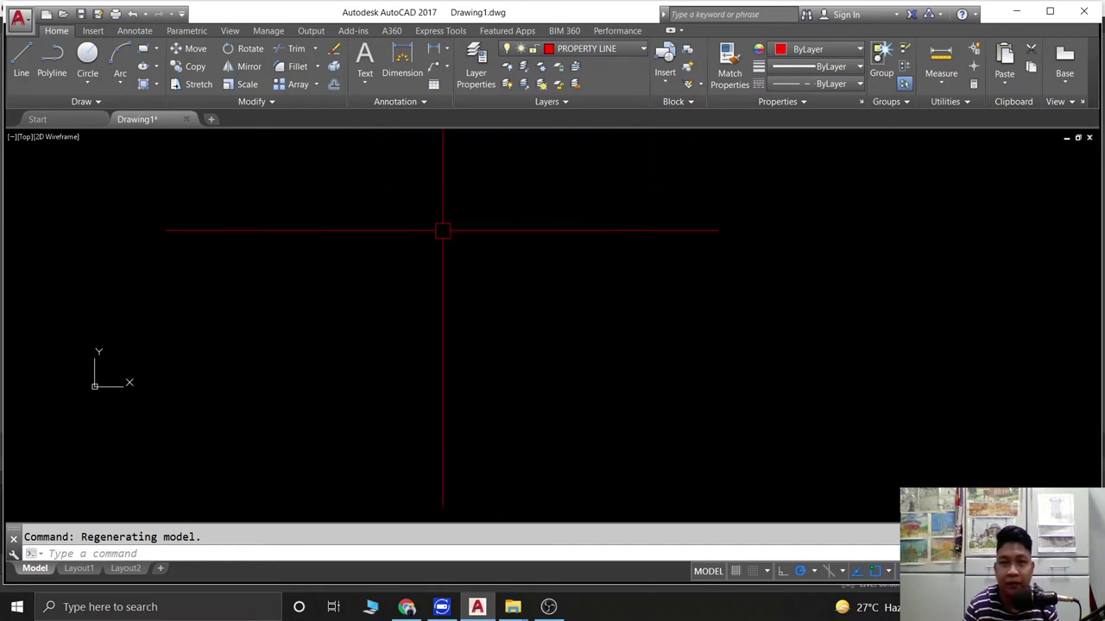
# Draw a closed 10000 by 15000 rectangle with LINE, then select it.
pyautogui.click(16, 74)
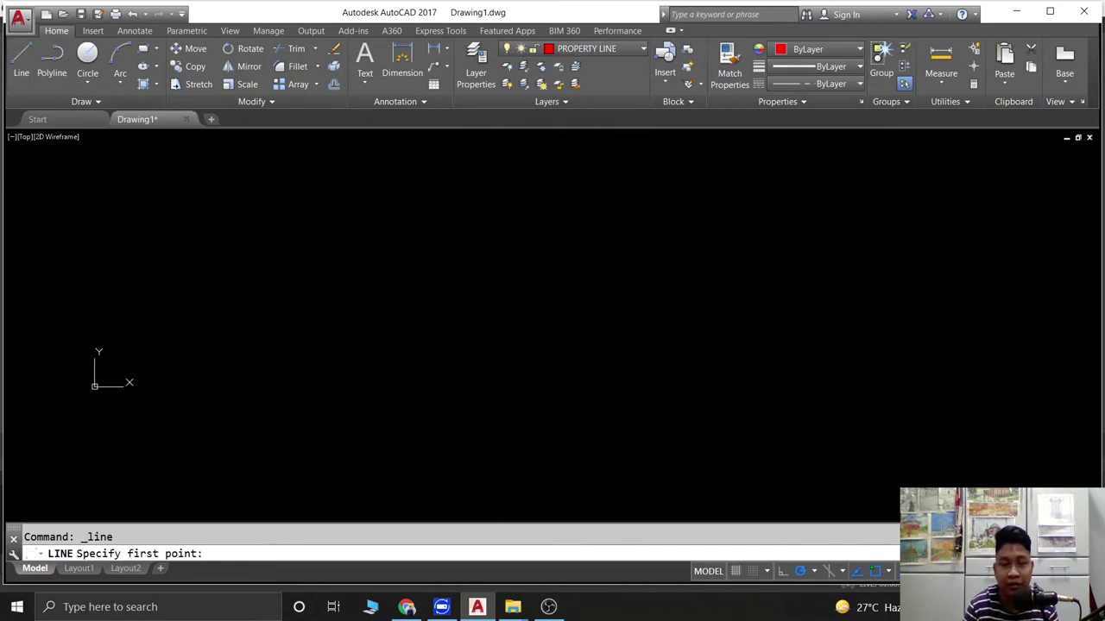
pyautogui.click(669, 519)
pyautogui.scroll(-5, 425, 261)
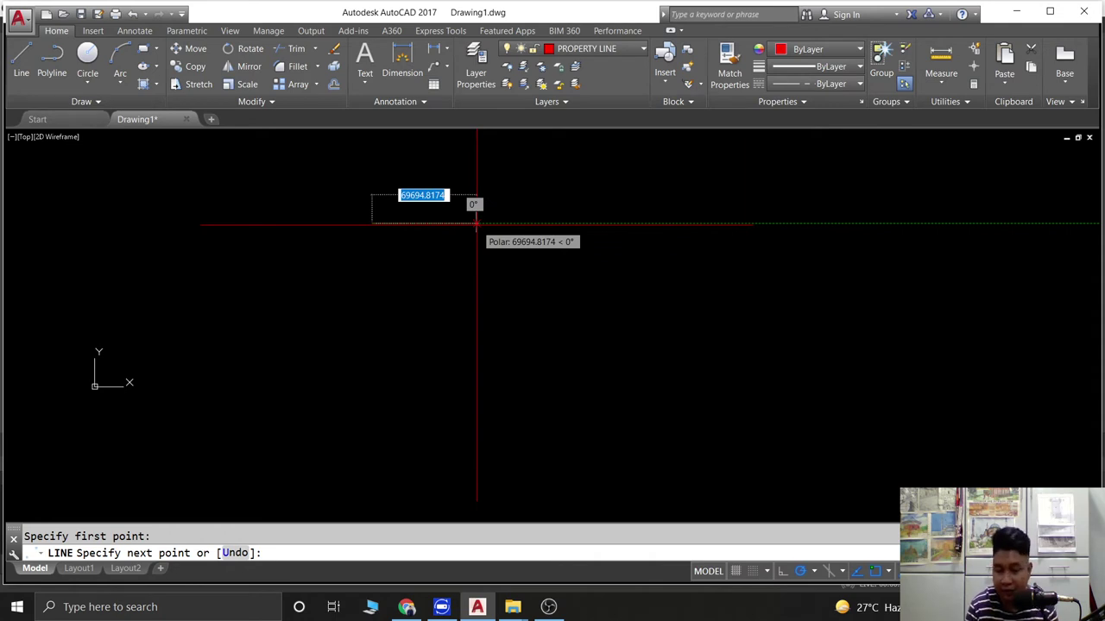
pyautogui.write('10000')
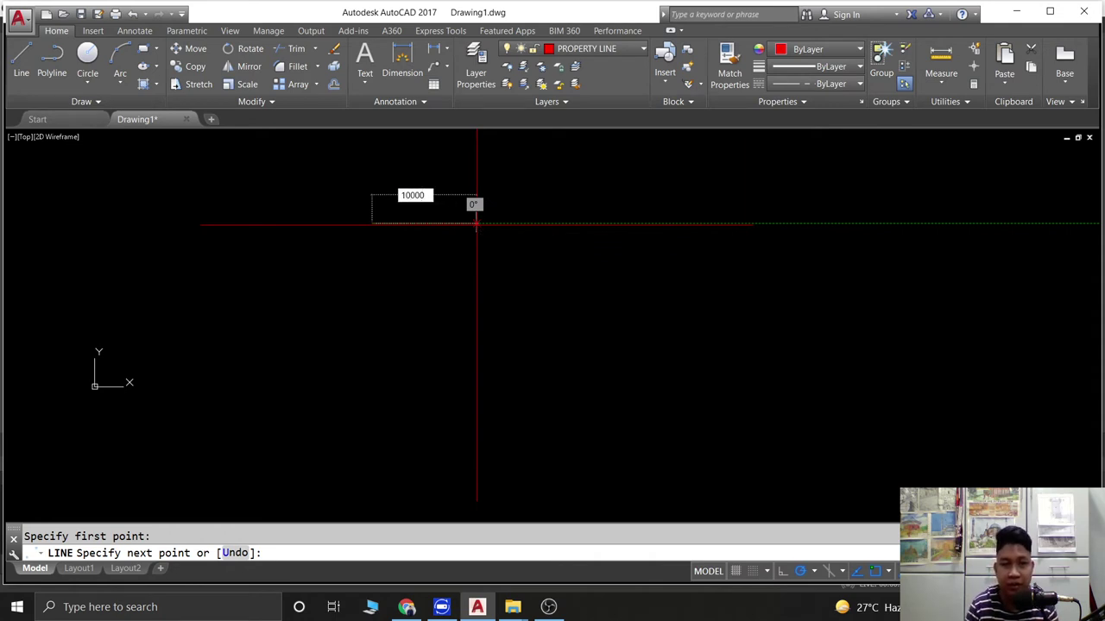
pyautogui.press('Return')
pyautogui.scroll(-2, 361, 214)
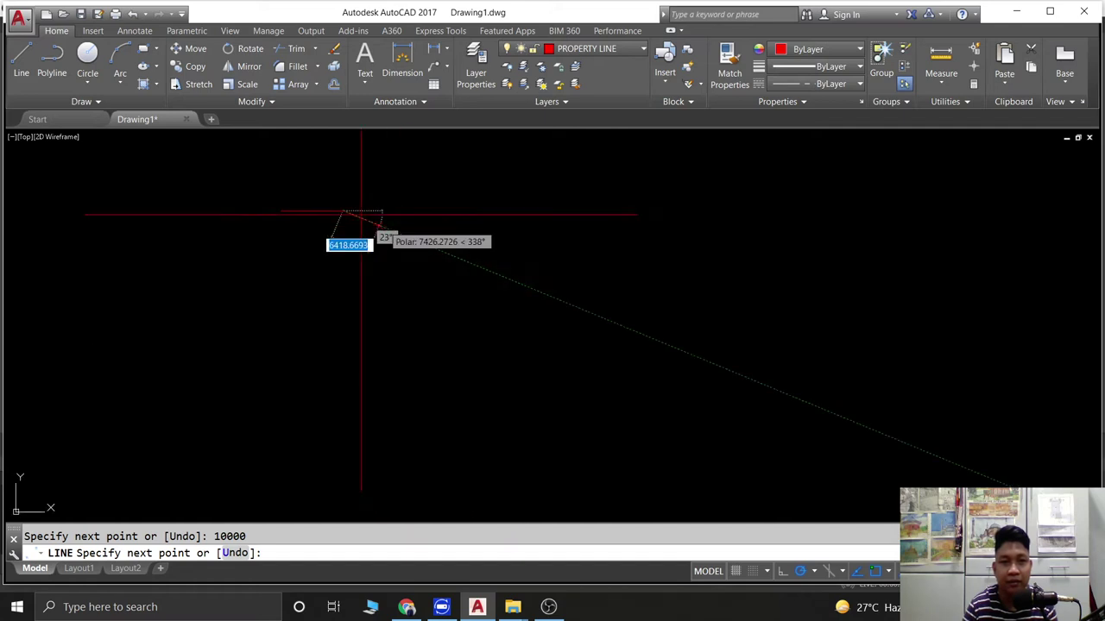
pyautogui.scroll(-5, 345, 229)
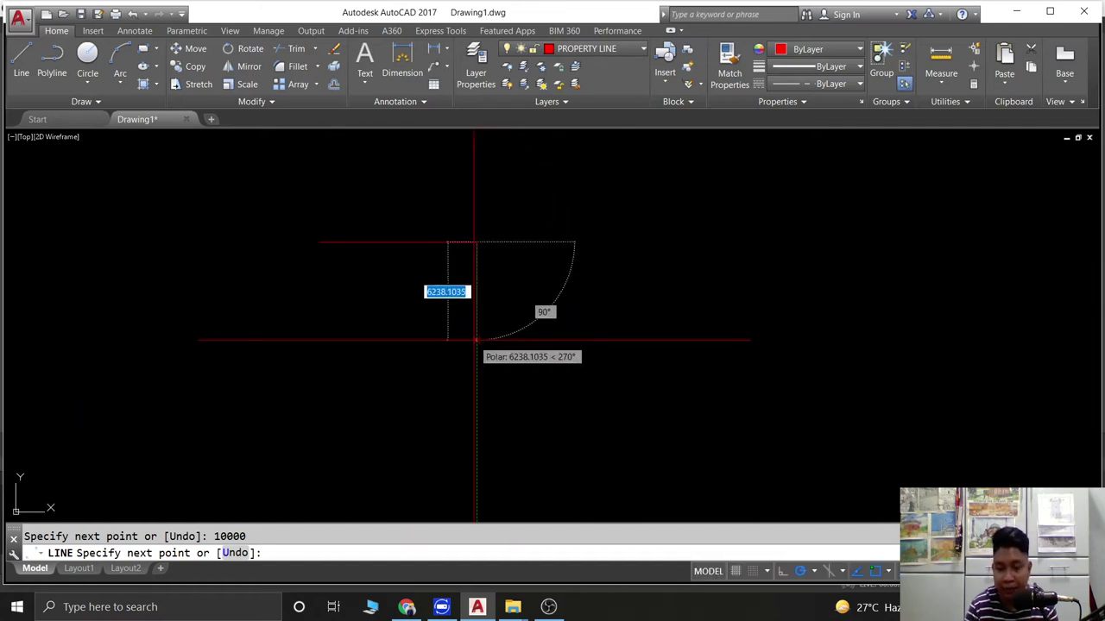
pyautogui.press('Return')
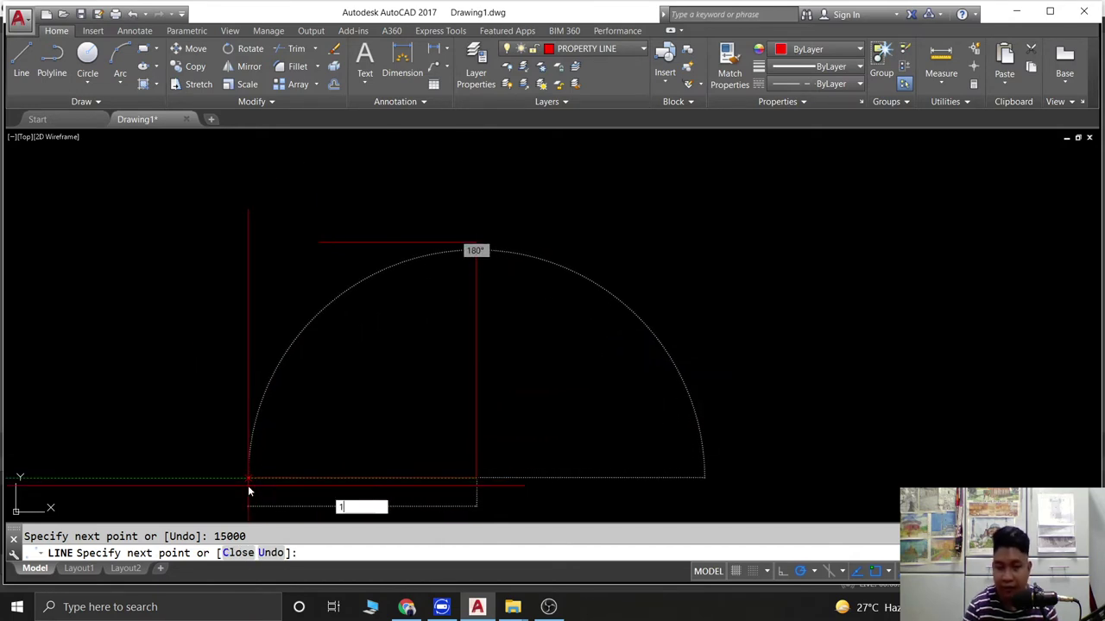
pyautogui.write('000')
pyautogui.press('Return')
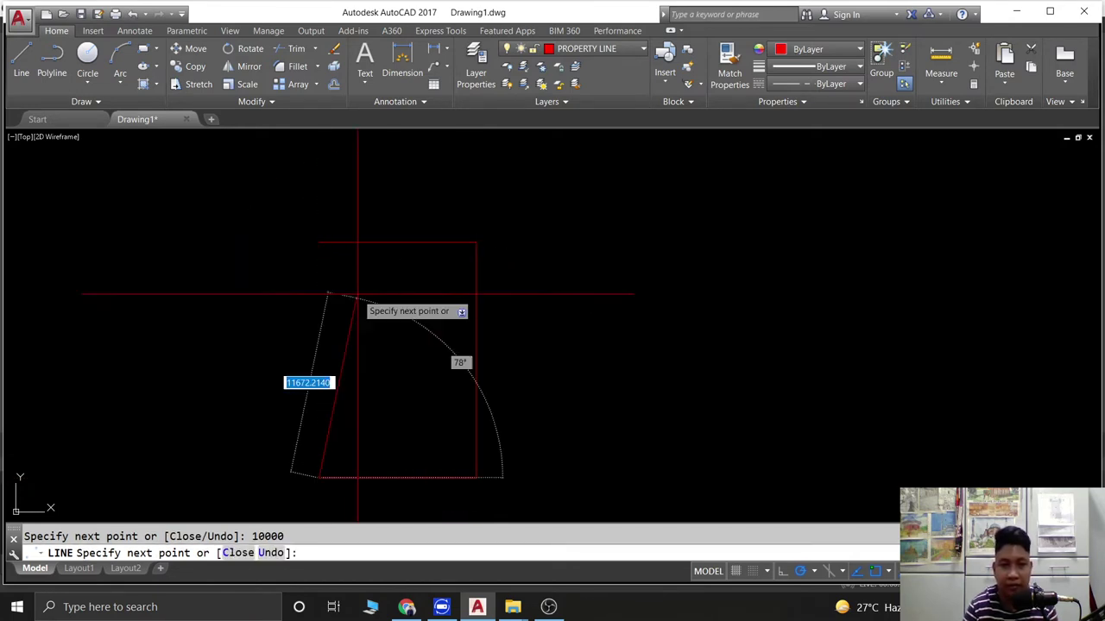
pyautogui.click(319, 241)
pyautogui.press('Escape')
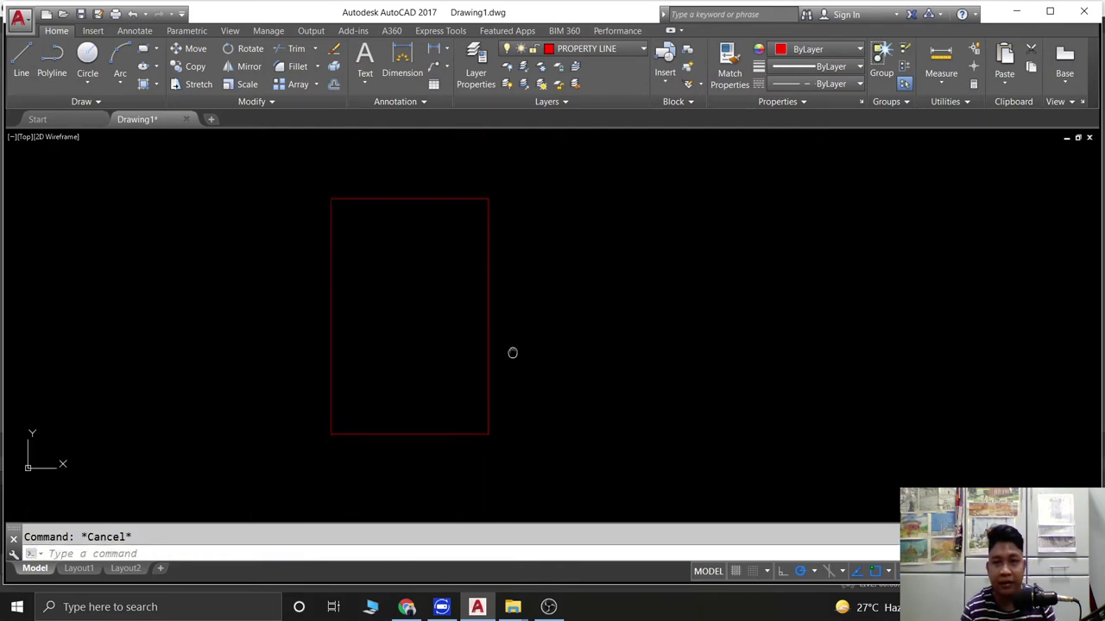
pyautogui.click(578, 468)
pyautogui.click(251, 163)
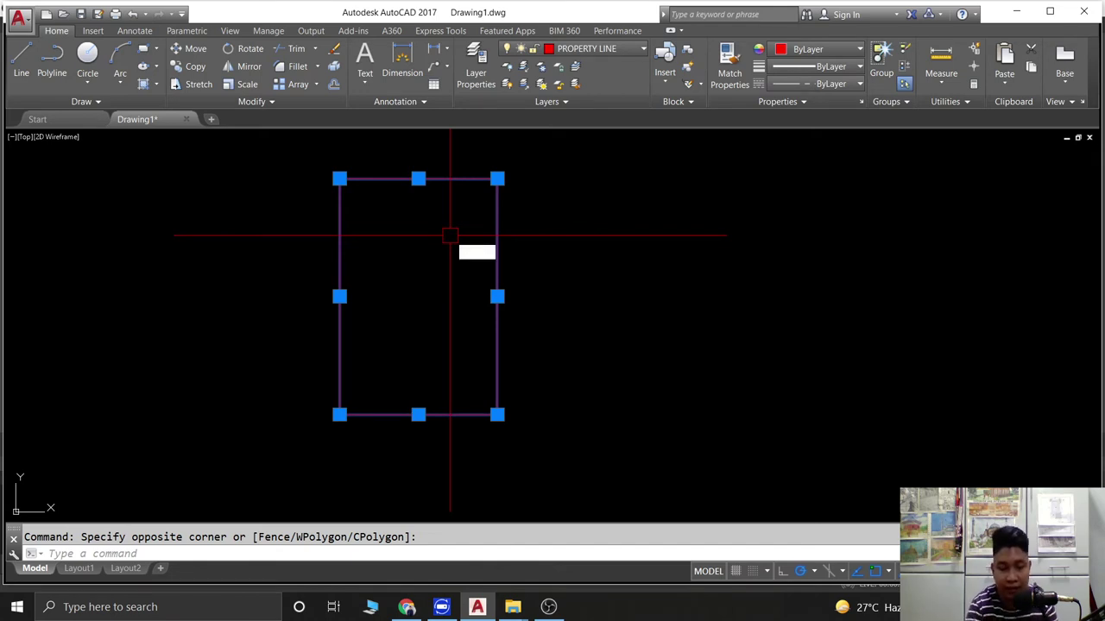
pyautogui.write('LTS')
# Try linetype scales of 500 and 200, then settle on an LTS of 1000.
pyautogui.press('Return')
pyautogui.write('500')
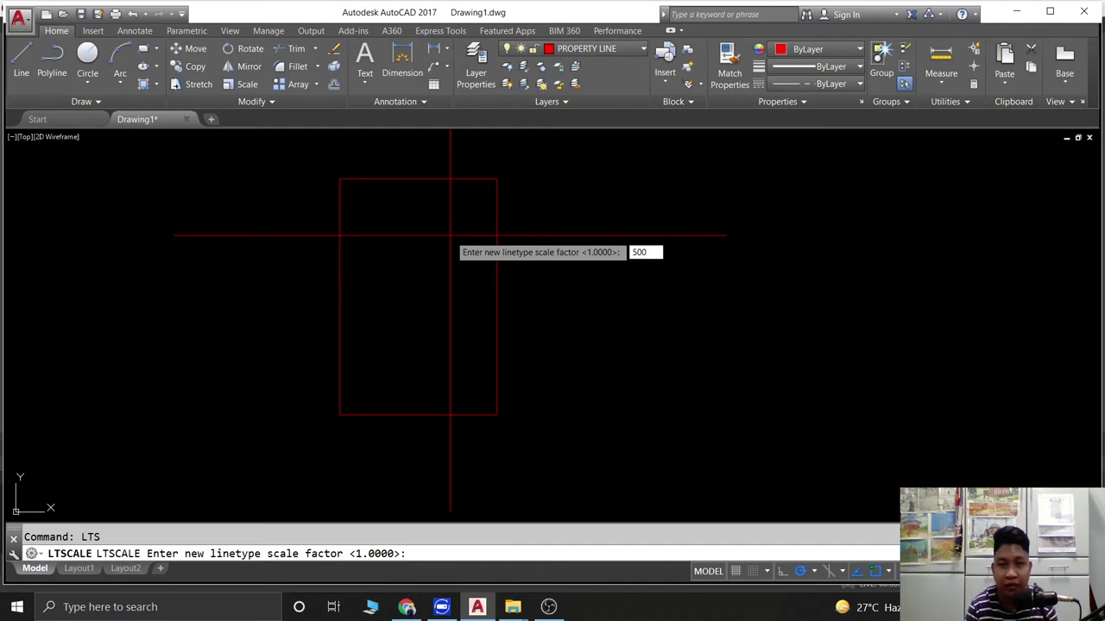
pyautogui.press('Return')
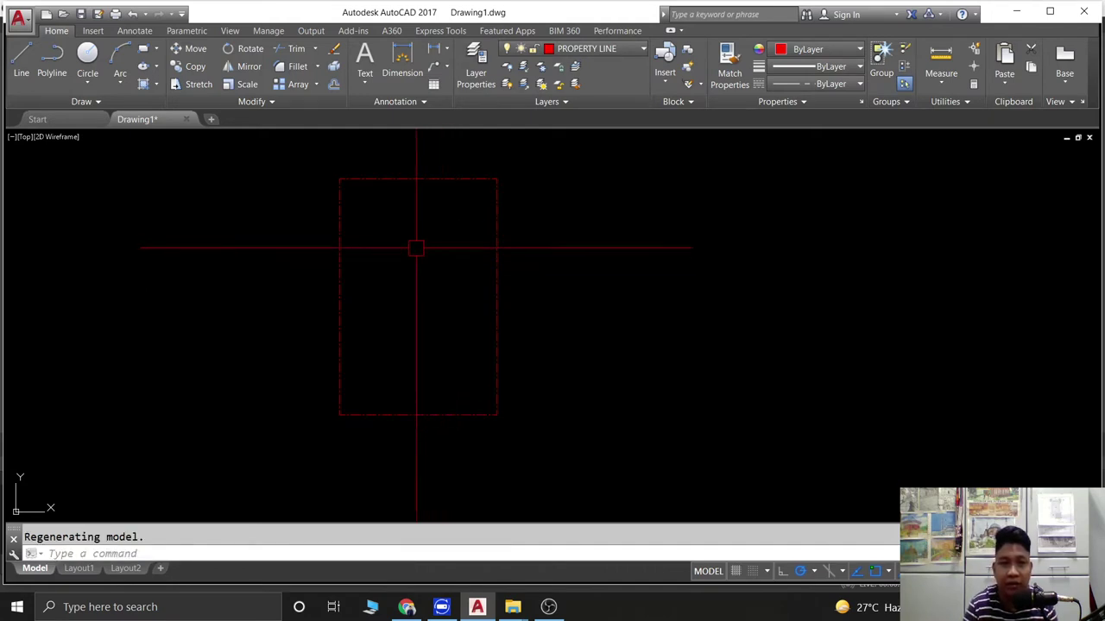
pyautogui.click(537, 459)
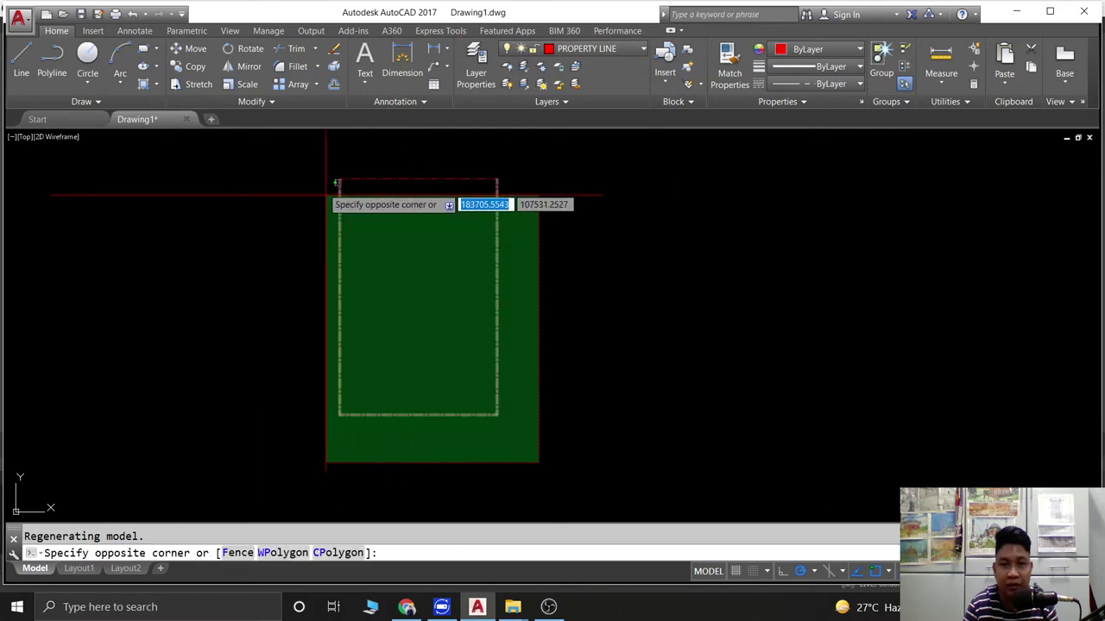
pyautogui.click(311, 161)
pyautogui.write('LTS')
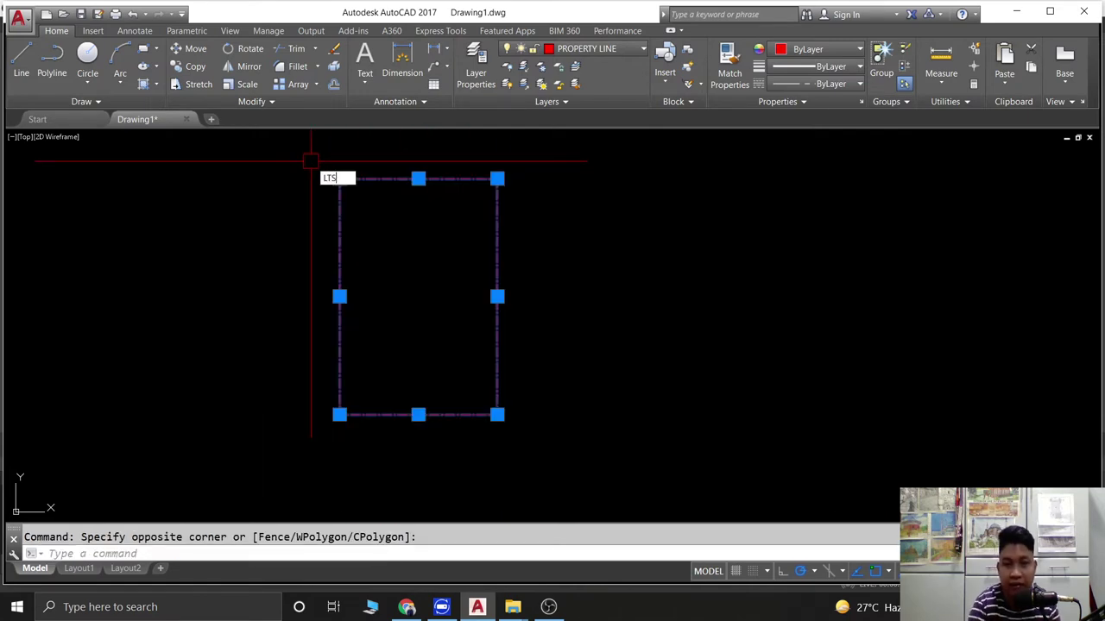
pyautogui.press('Return')
pyautogui.write('200')
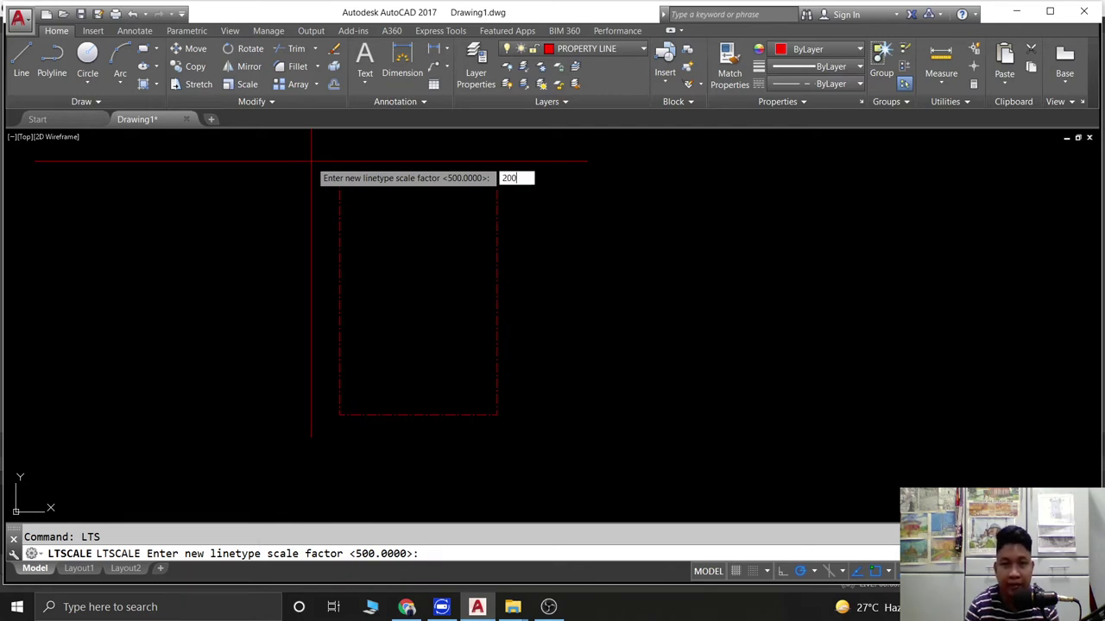
pyautogui.press('Return')
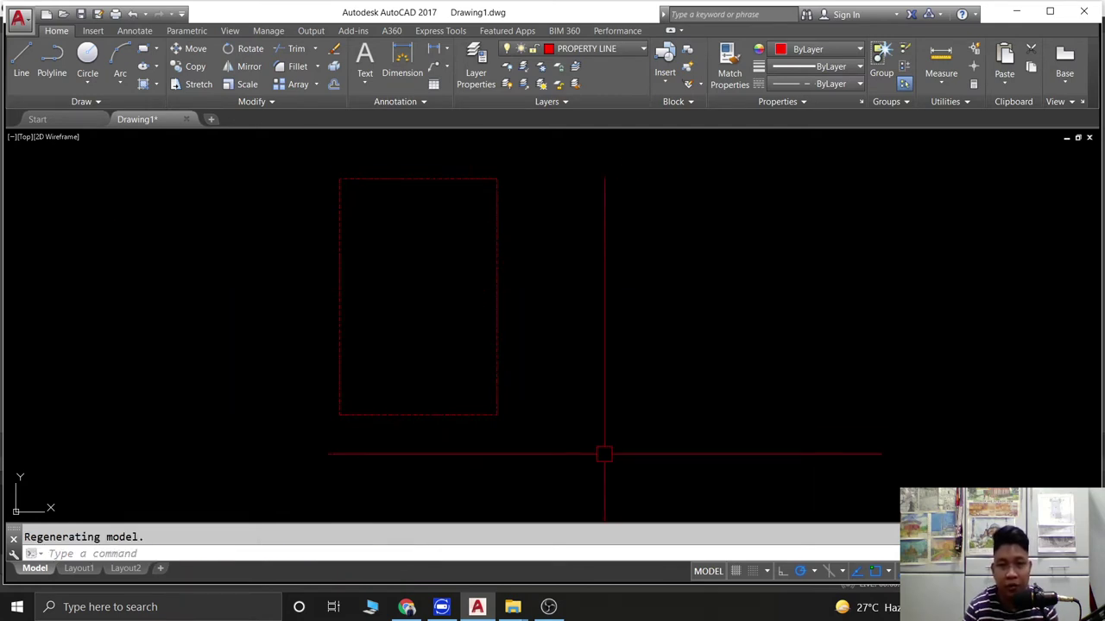
pyautogui.click(604, 454)
pyautogui.click(313, 146)
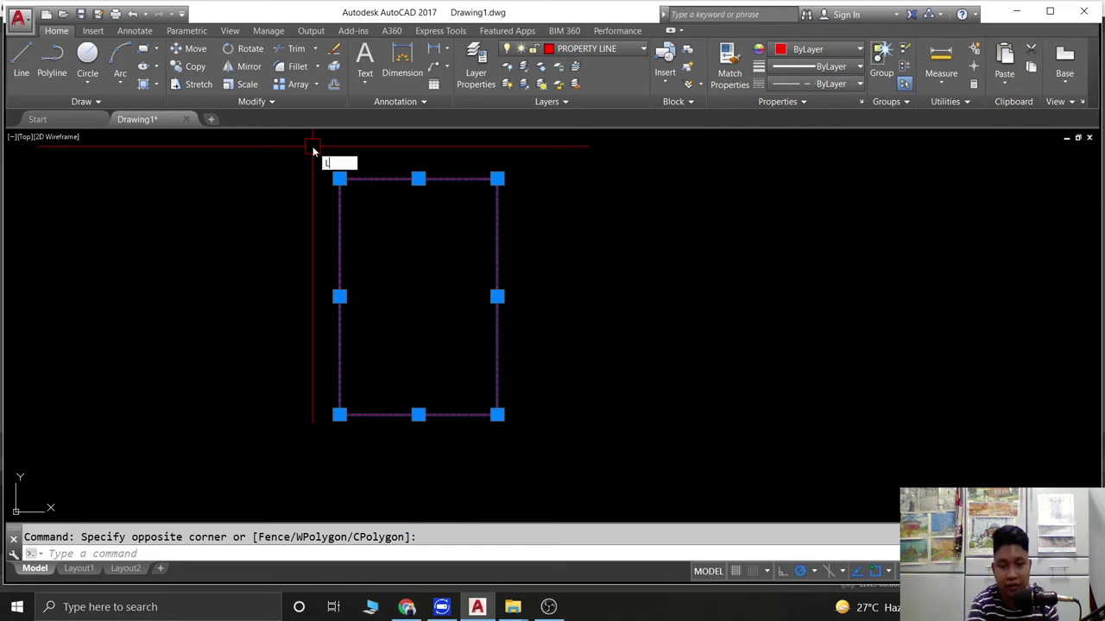
pyautogui.write('TS')
pyautogui.press('Return')
pyautogui.write('1000')
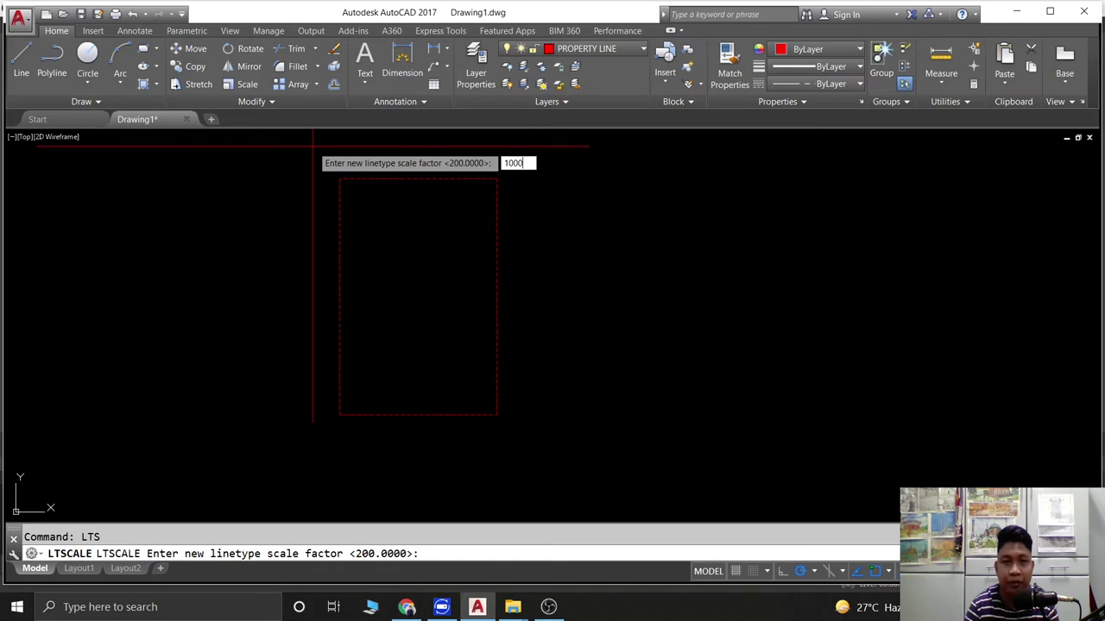
pyautogui.press('Return')
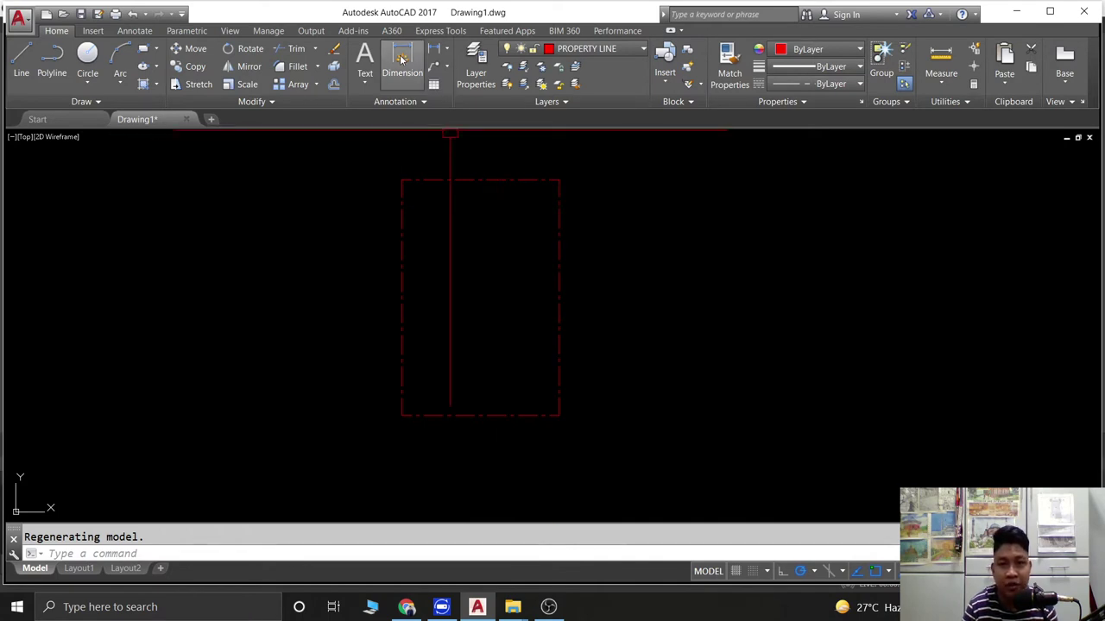
# Add a 10000 dimension across the rectangle's top edge, then delete it.
pyautogui.click(402, 59)
pyautogui.click(402, 180)
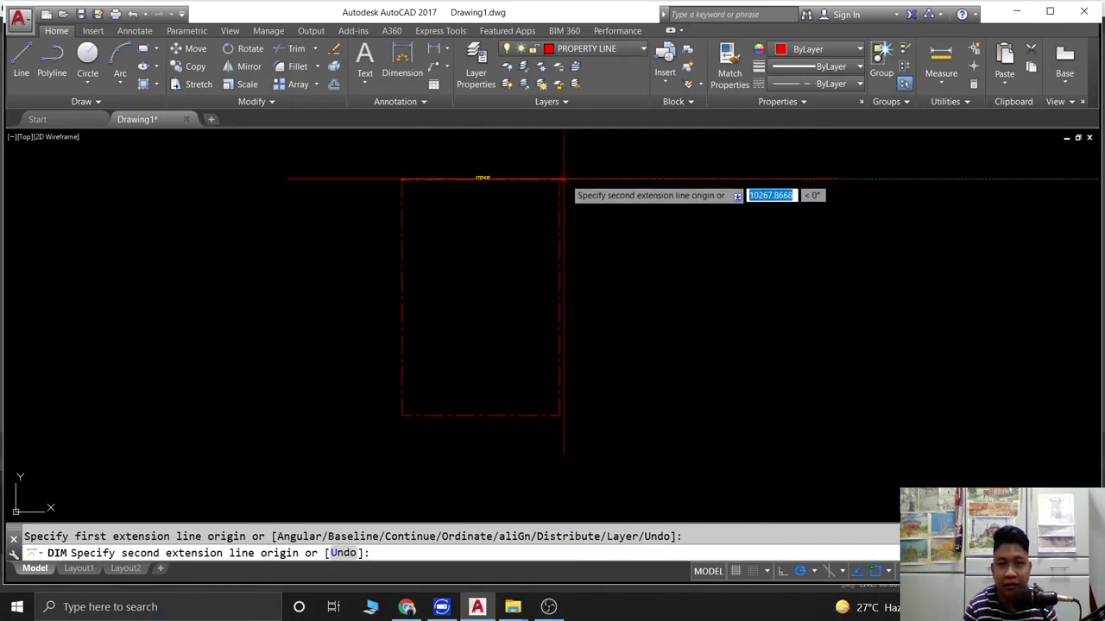
pyautogui.click(563, 179)
pyautogui.scroll(2, 505, 192)
pyautogui.scroll(2, 500, 191)
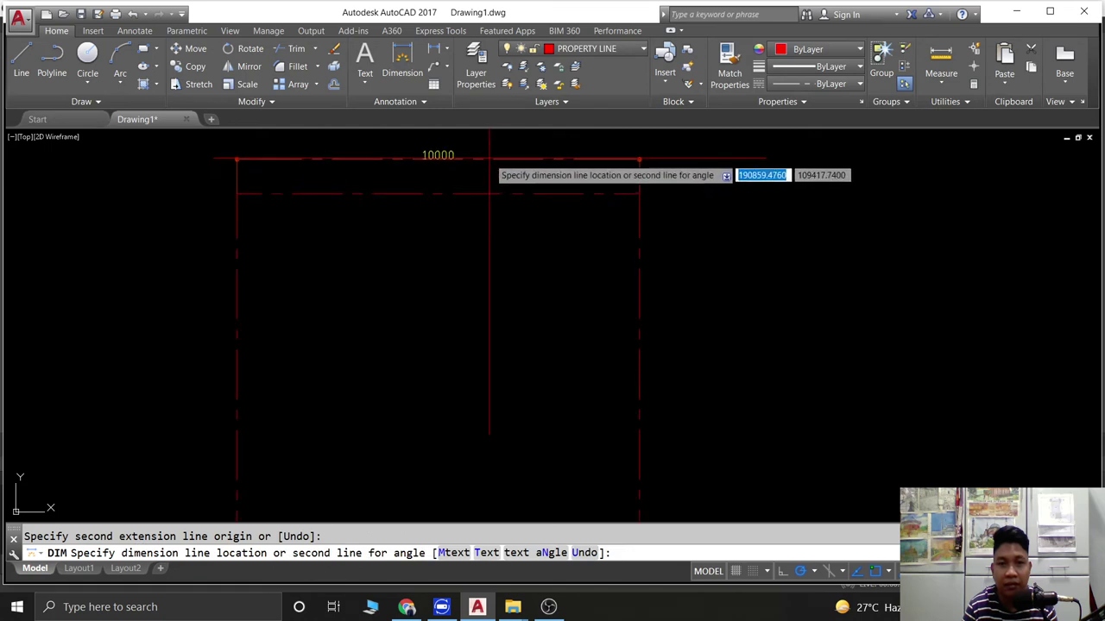
pyautogui.click(489, 158)
pyautogui.scroll(1, 491, 190)
pyautogui.scroll(-1, 513, 225)
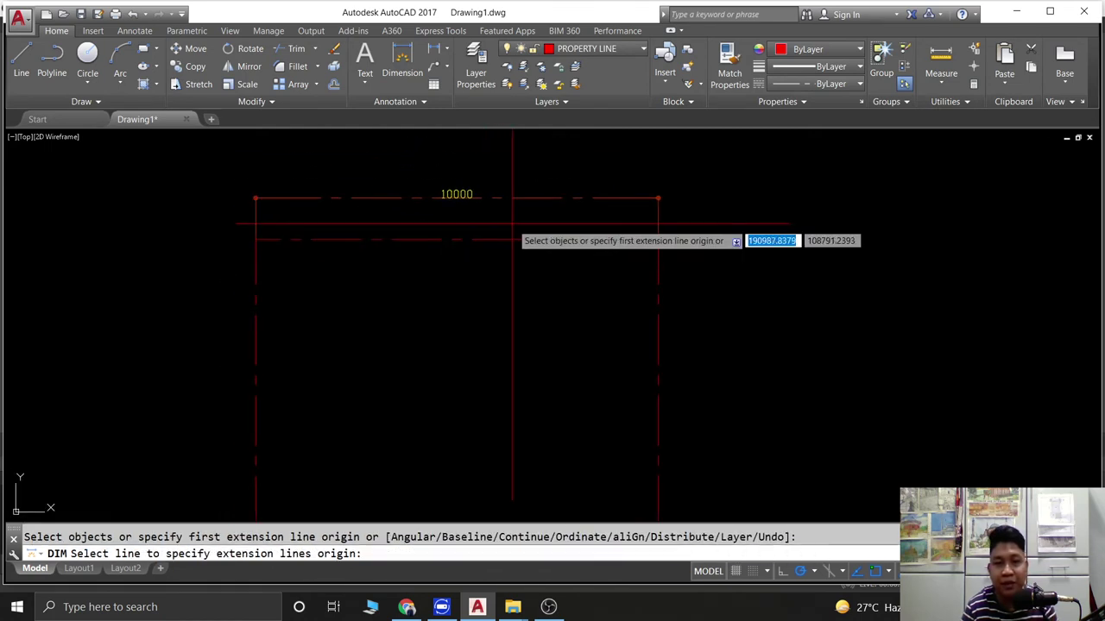
pyautogui.press('Escape')
pyautogui.press('Escape')
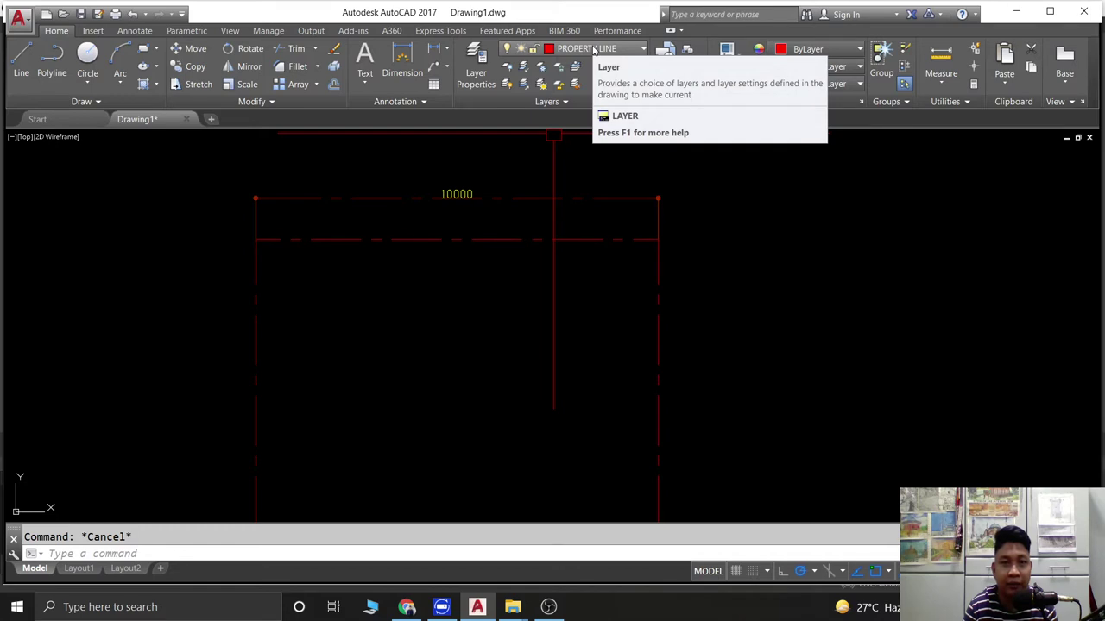
pyautogui.click(561, 197)
pyautogui.press('Delete')
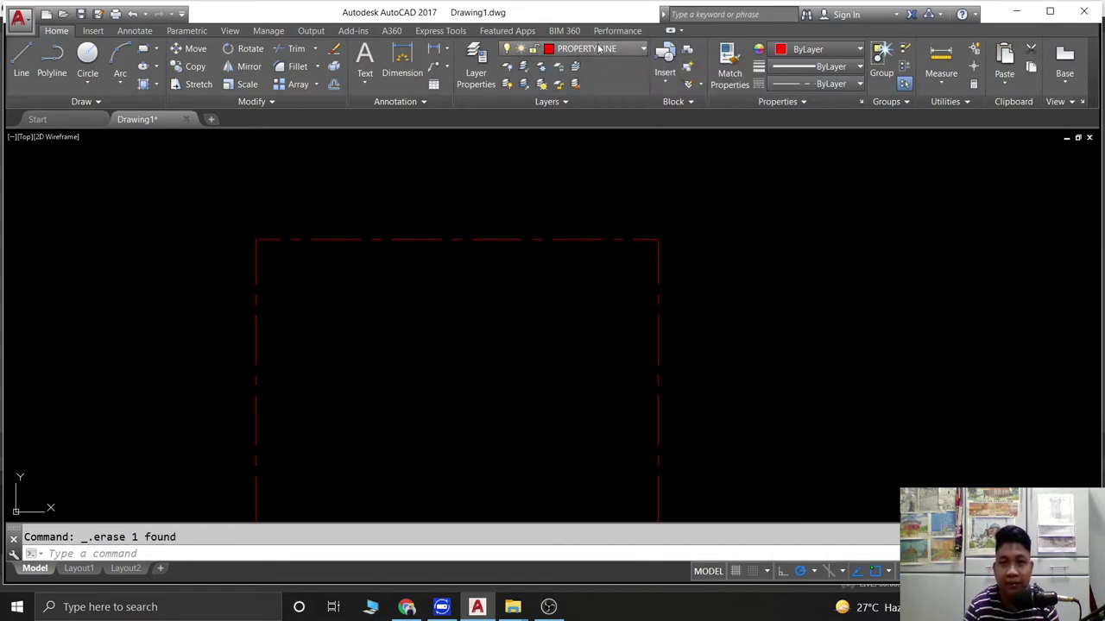
# Make layer 0 current and redo the 10000 top-edge dimension.
pyautogui.click(602, 49)
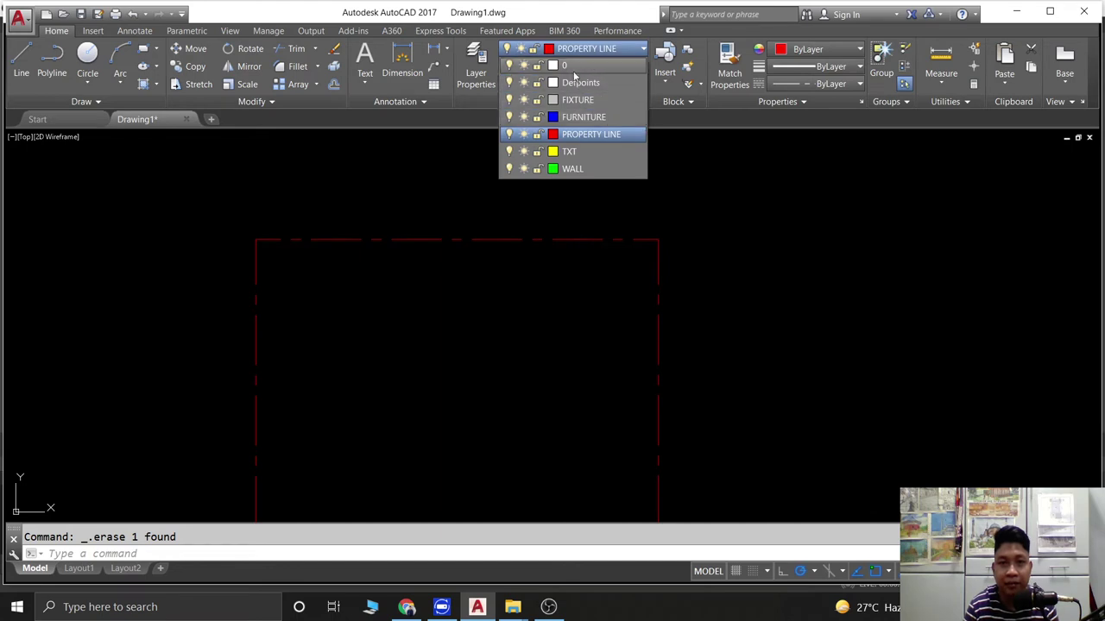
pyautogui.click(565, 64)
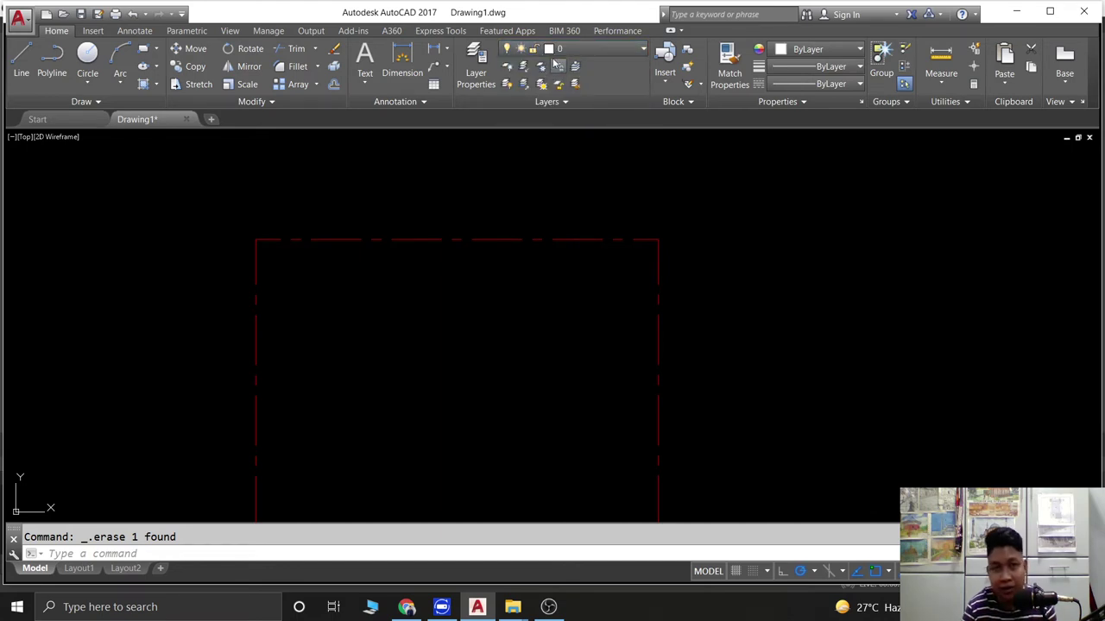
pyautogui.click(402, 58)
pyautogui.click(256, 239)
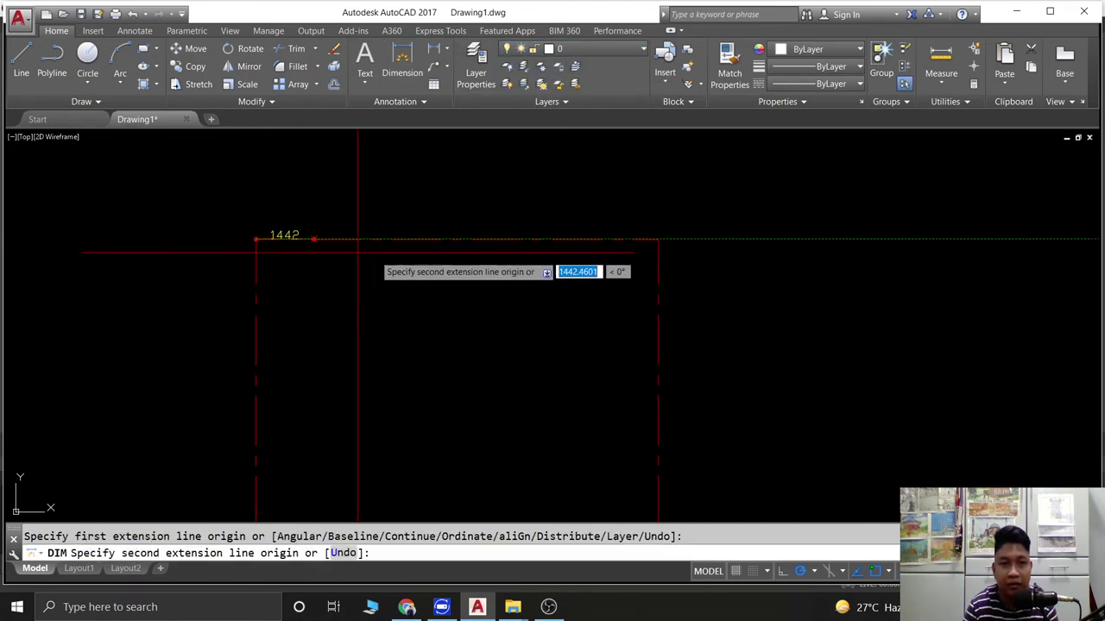
pyautogui.click(659, 240)
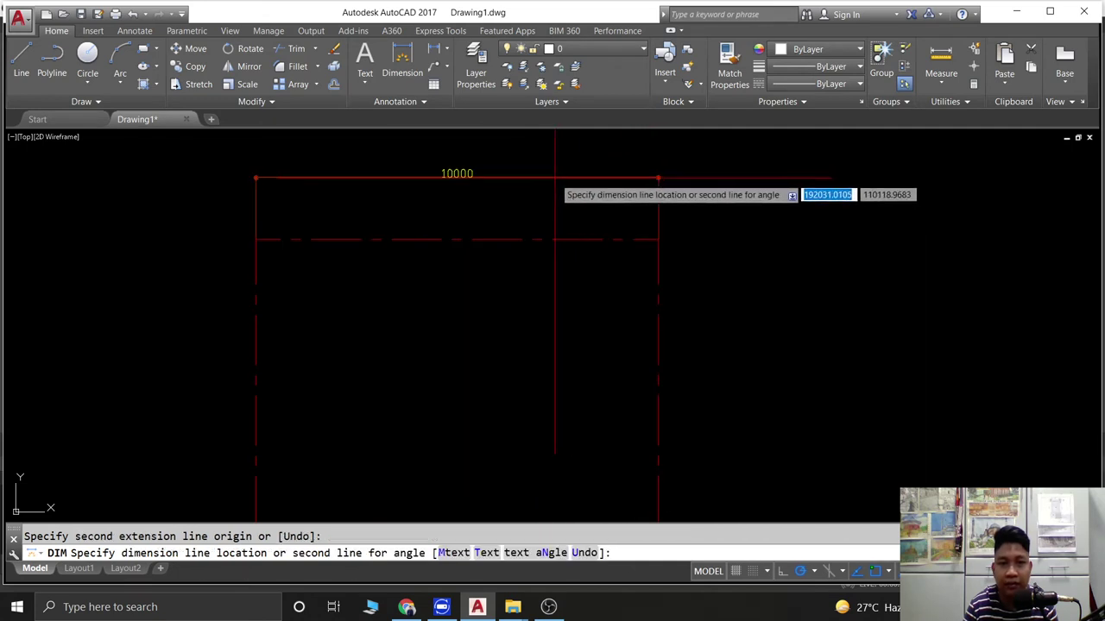
pyautogui.click(554, 183)
pyautogui.scroll(-1, 515, 278)
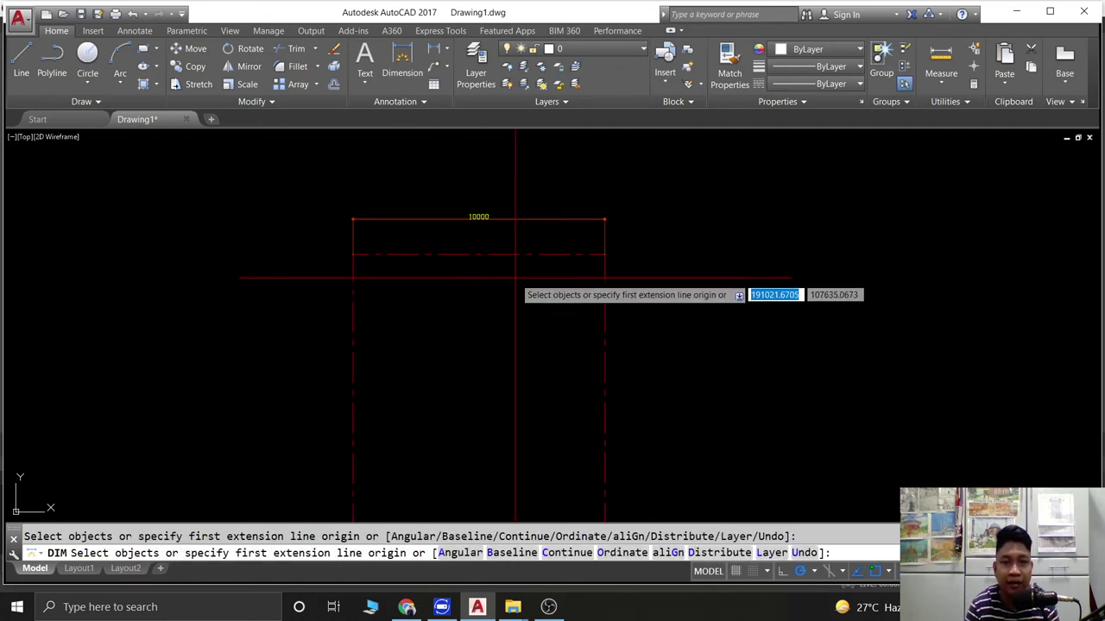
pyautogui.scroll(1, 513, 283)
pyautogui.scroll(2, 476, 237)
pyautogui.press('Escape')
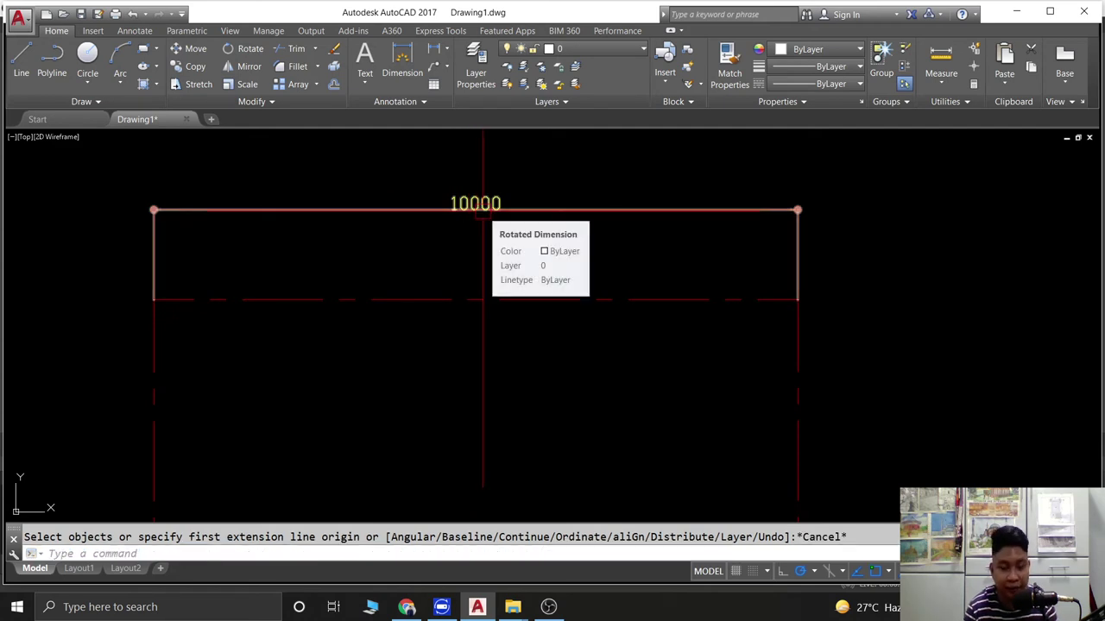
# Recentre the rectangle in the view and open the Dimension Style Manager.
pyautogui.scroll(-2, 431, 227)
pyautogui.scroll(-2, 463, 279)
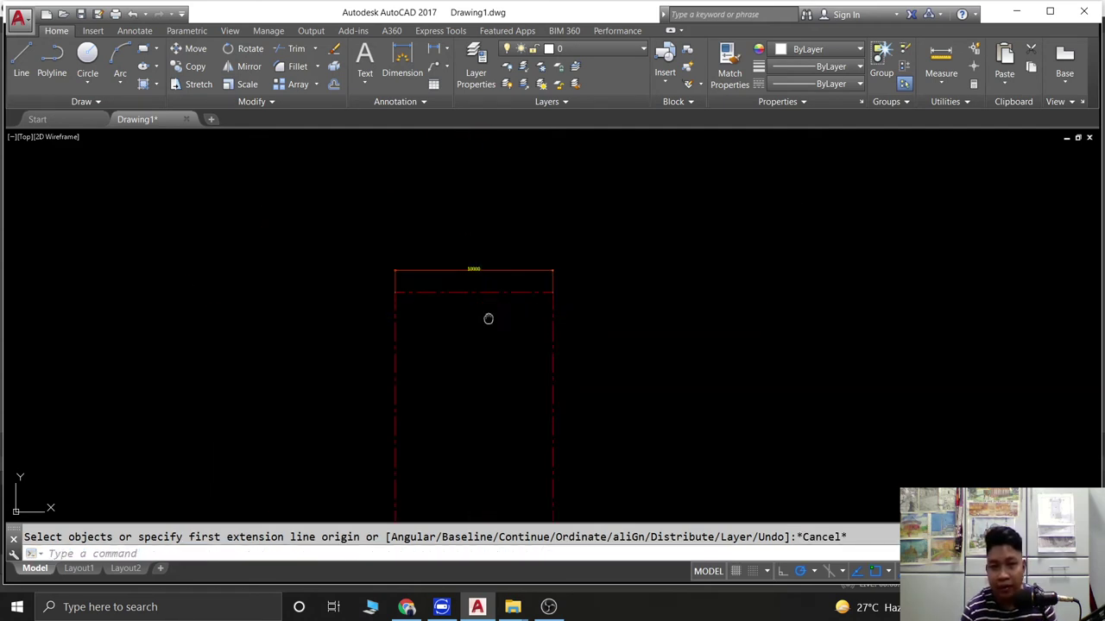
pyautogui.moveTo(486, 316); pyautogui.dragTo(510, 278, button='middle')
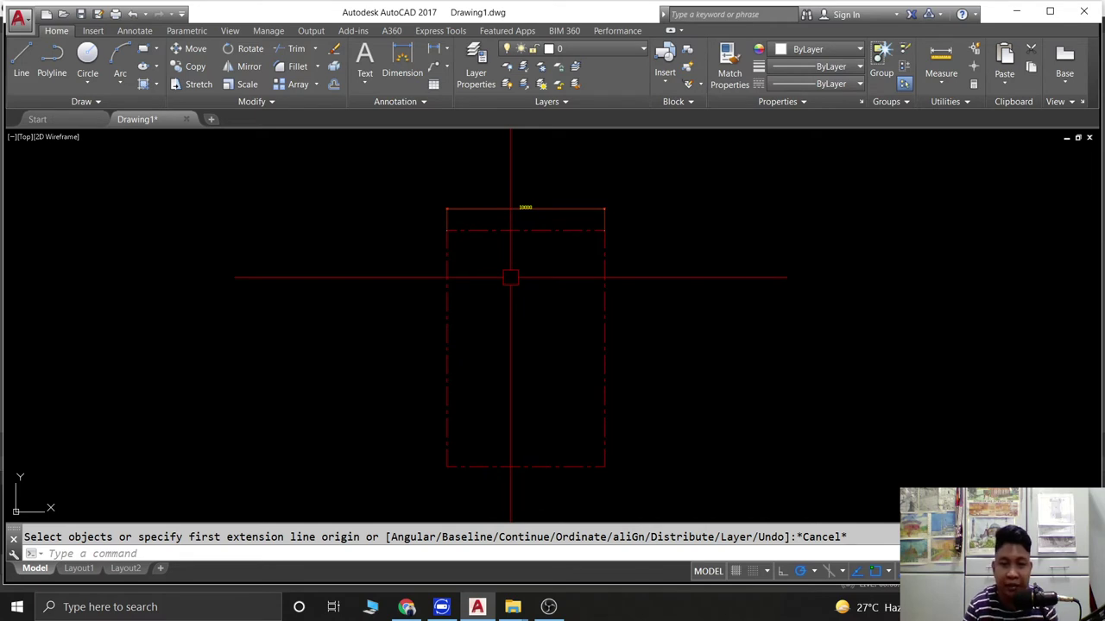
pyautogui.press('Escape')
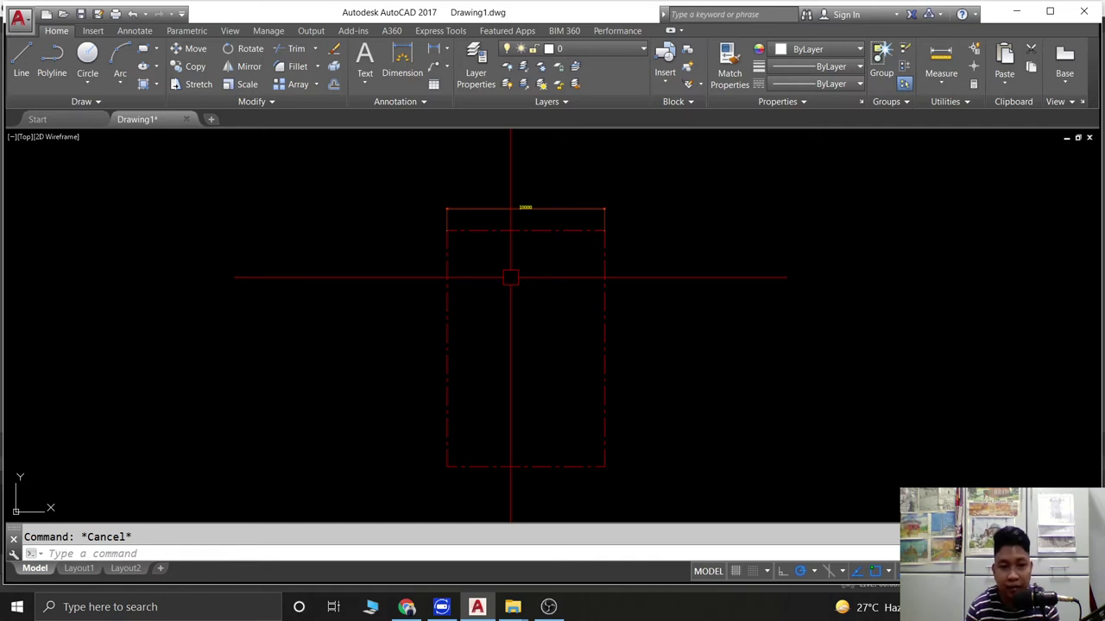
pyautogui.write('D')
pyautogui.press('Return')
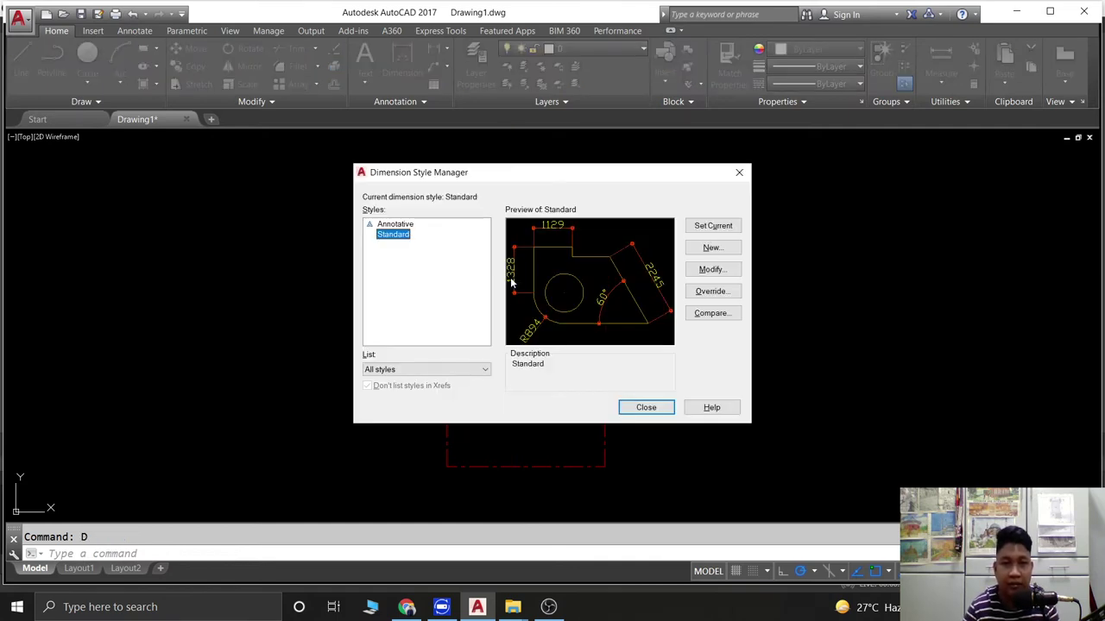
# Inspect the Standard style's line settings and close the dimension style dialogs unchanged.
pyautogui.click(722, 272)
pyautogui.click(437, 162)
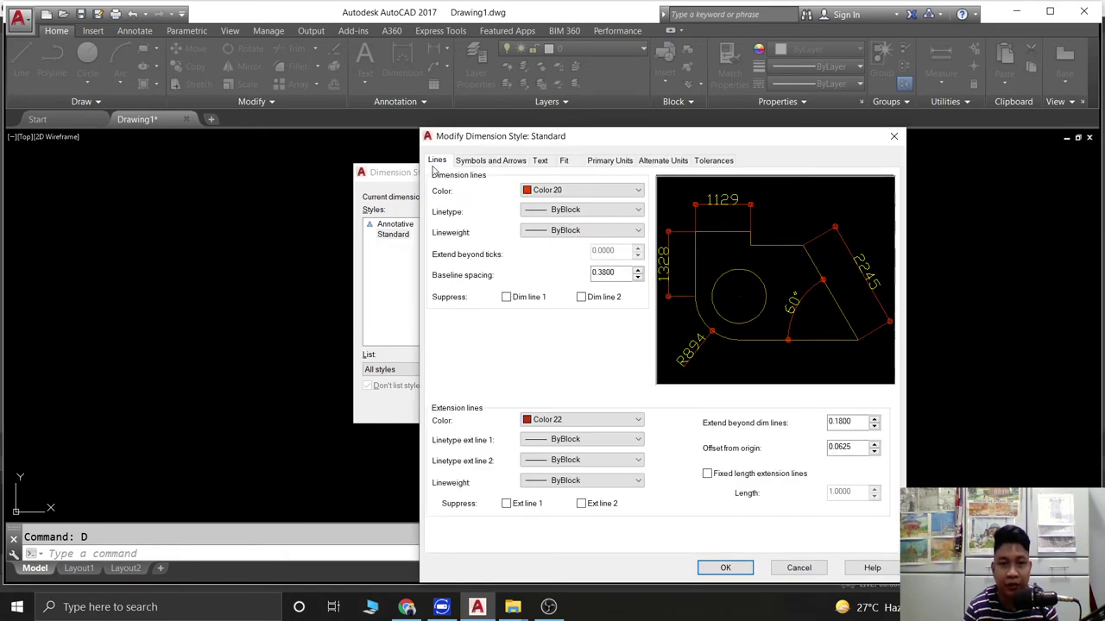
pyautogui.click(798, 568)
pyautogui.click(663, 412)
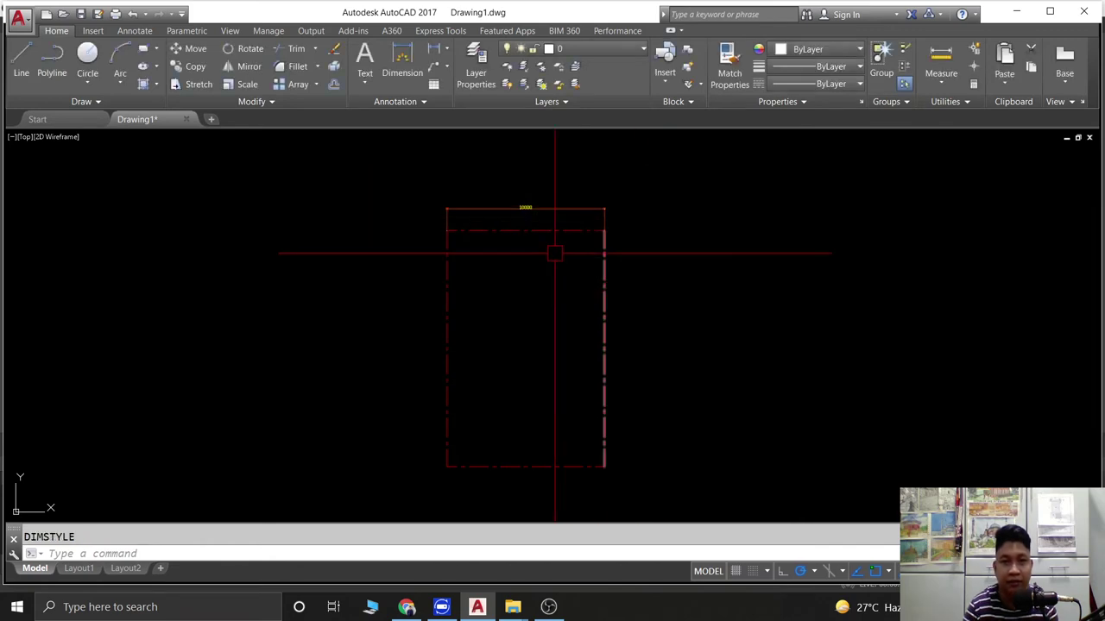
# Dimension the rectangle's right side from top-right to bottom-right corner at 15000.
pyautogui.scroll(4, 543, 209)
pyautogui.click(420, 77)
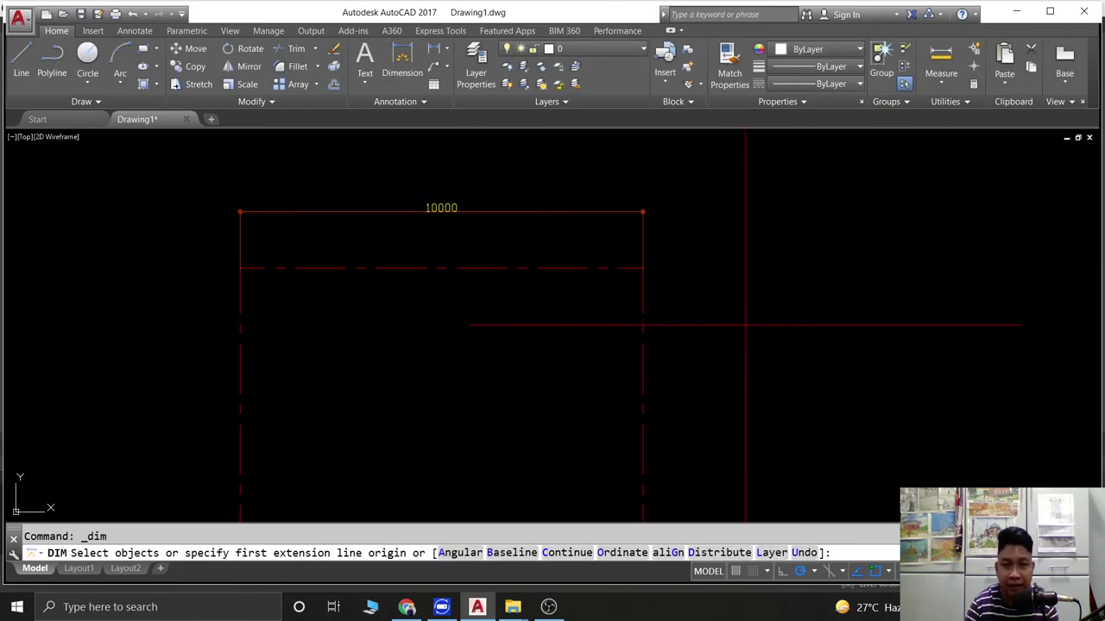
pyautogui.click(643, 267)
pyautogui.scroll(-6, 606, 192)
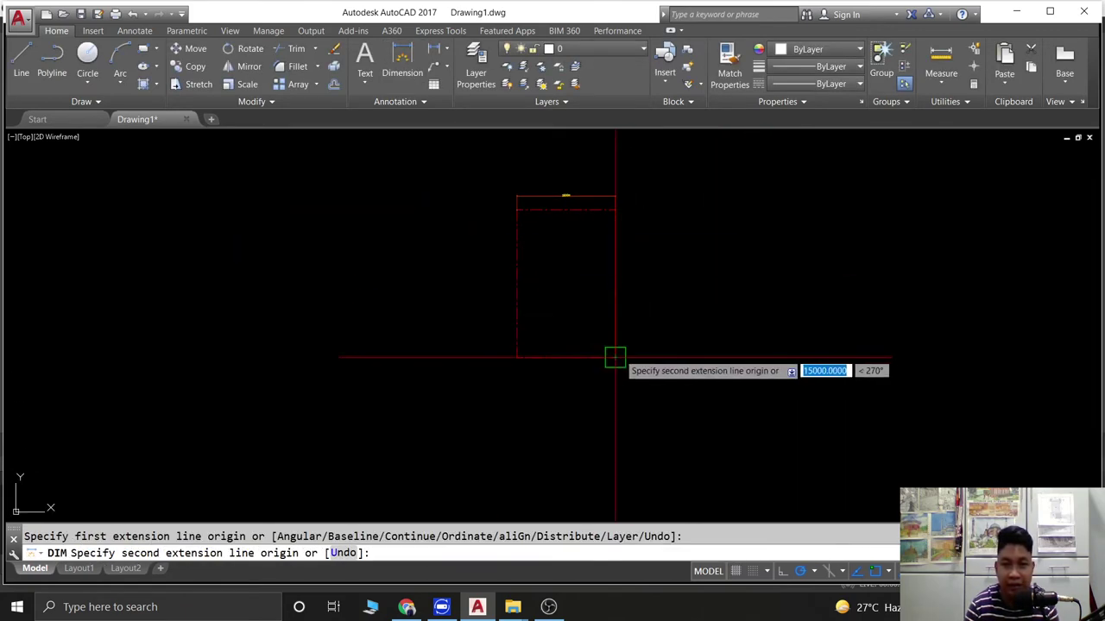
pyautogui.click(615, 356)
pyautogui.scroll(5, 604, 294)
pyautogui.click(639, 277)
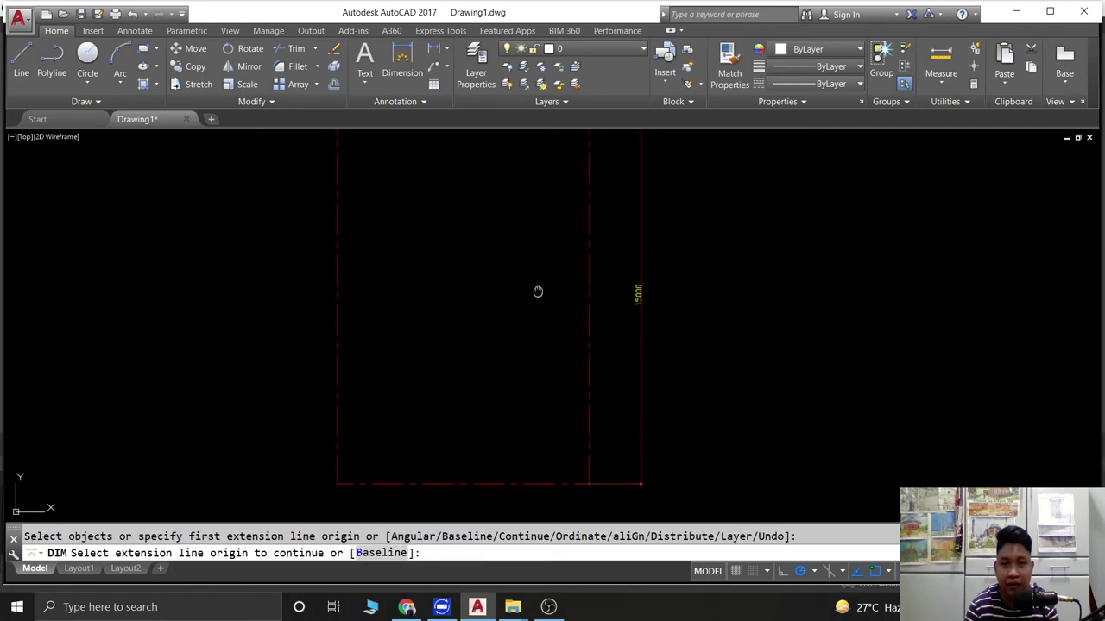
pyautogui.scroll(-2, 567, 331)
pyautogui.scroll(2, 540, 325)
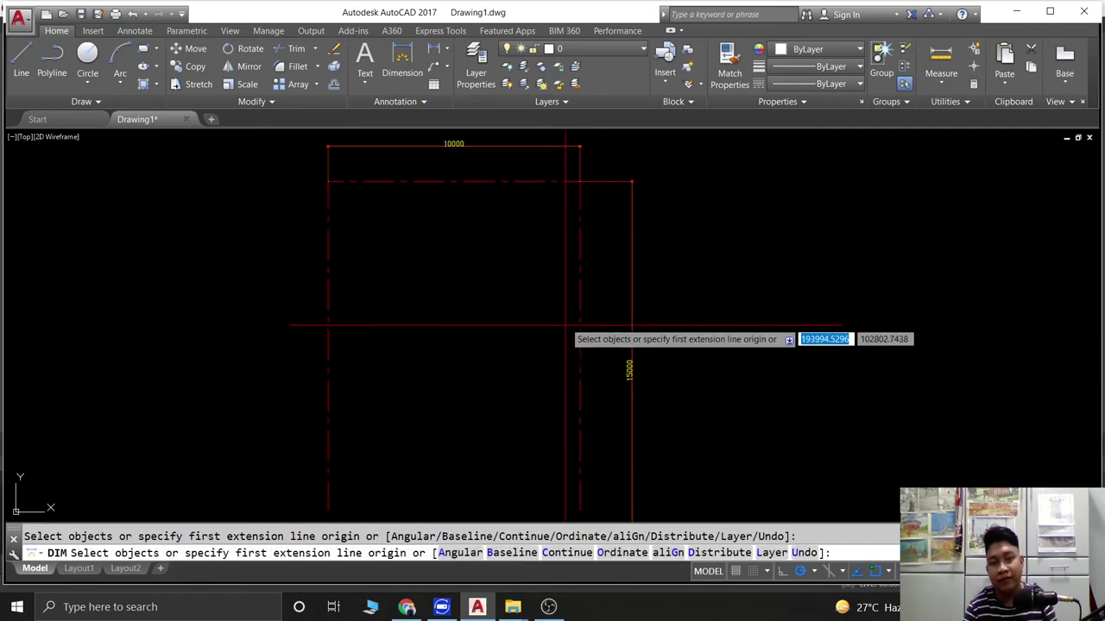
pyautogui.press('Escape')
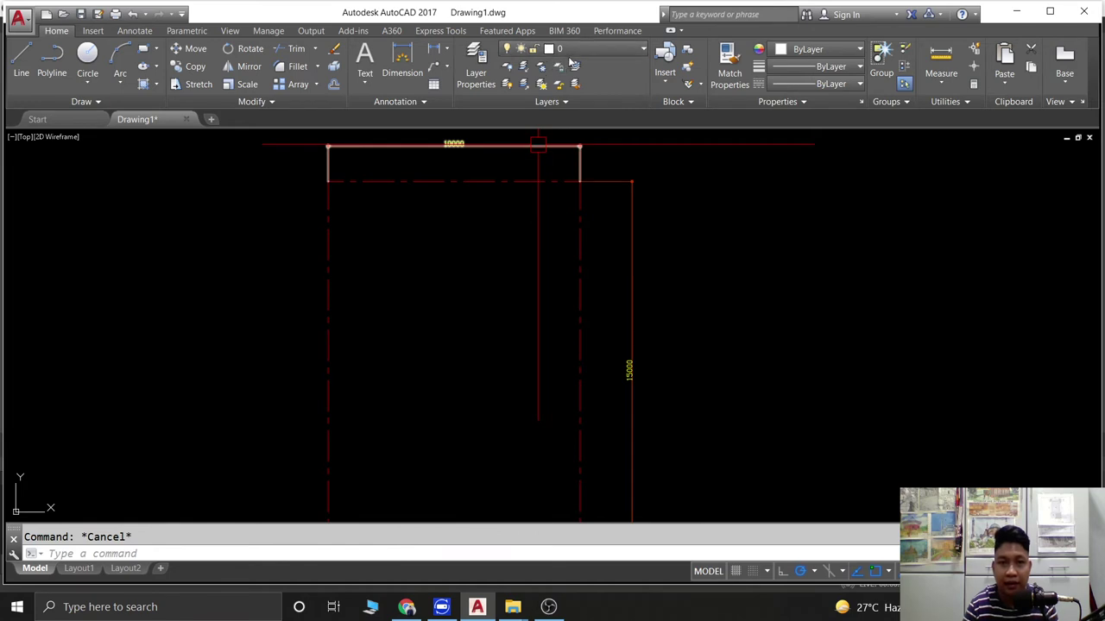
# Make WALL the current layer.
pyautogui.click(587, 49)
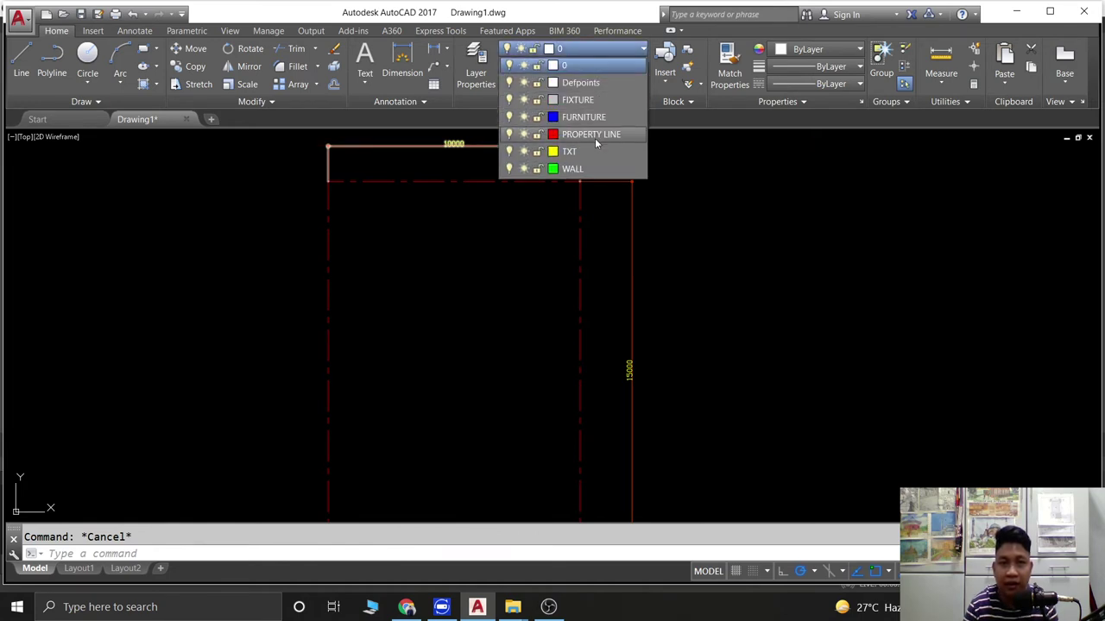
pyautogui.click(585, 169)
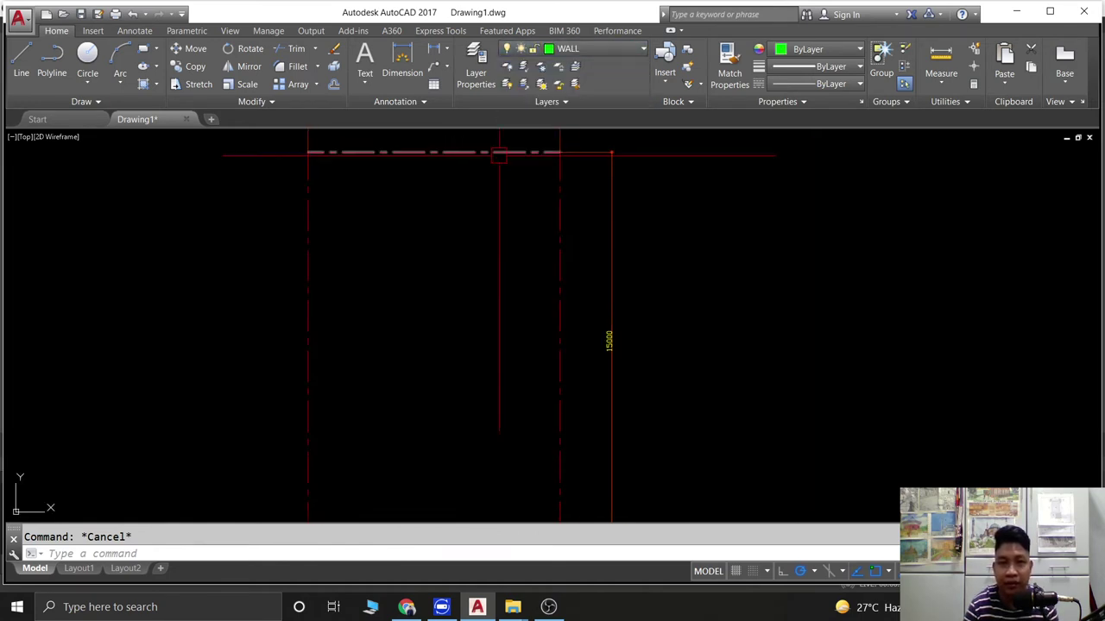
pyautogui.scroll(-2, 460, 201)
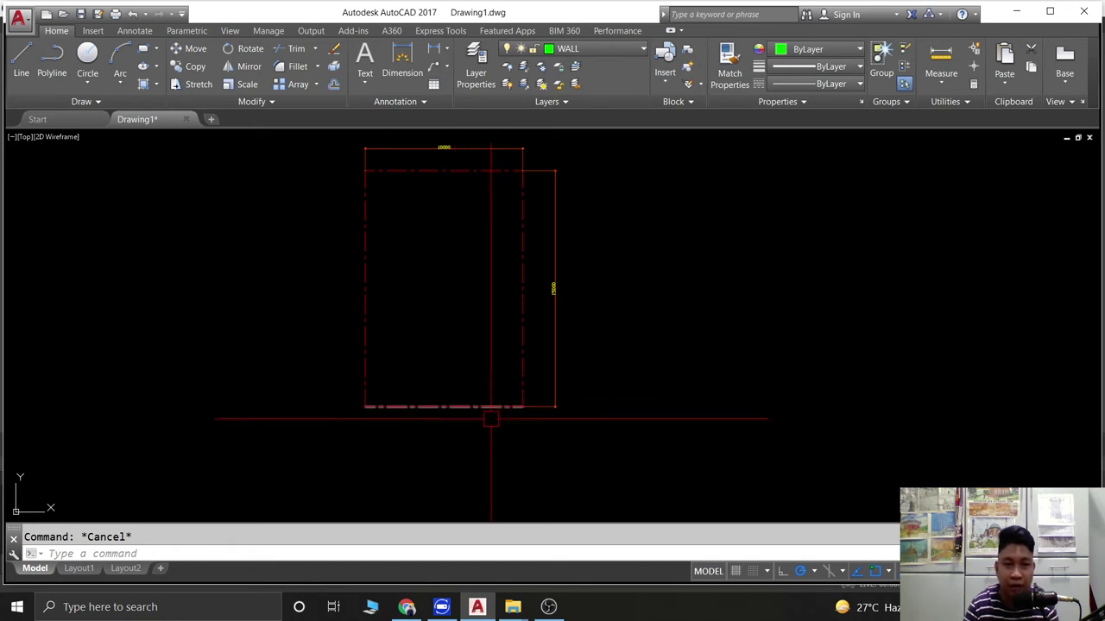
pyautogui.write('OFF')
# Offset the top, left and right property lines 2000 inward.
pyautogui.press('Return')
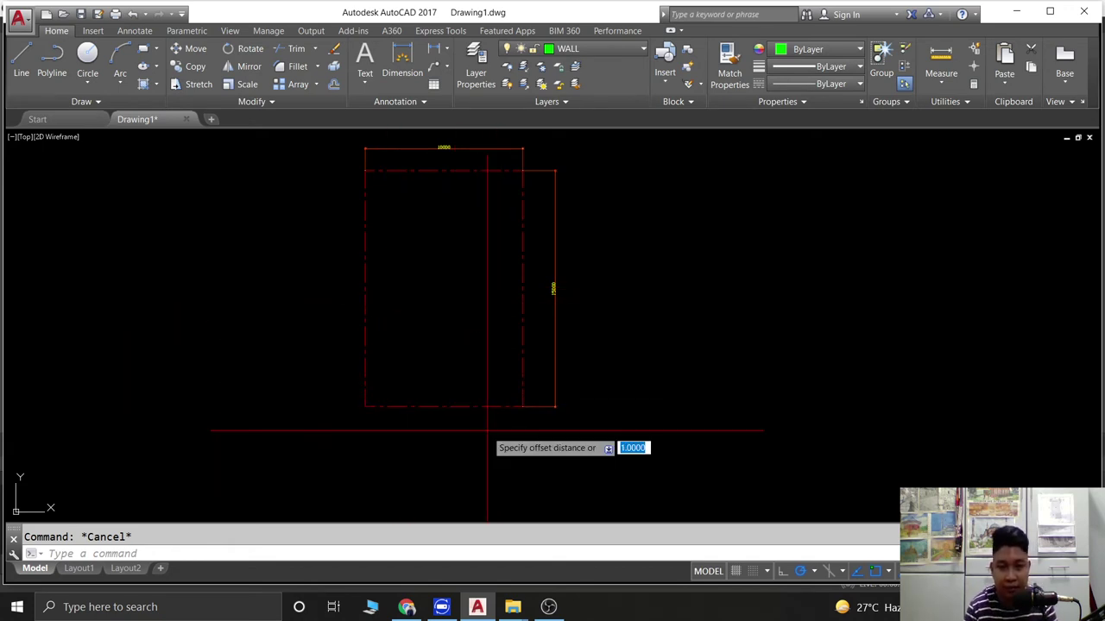
pyautogui.write('2')
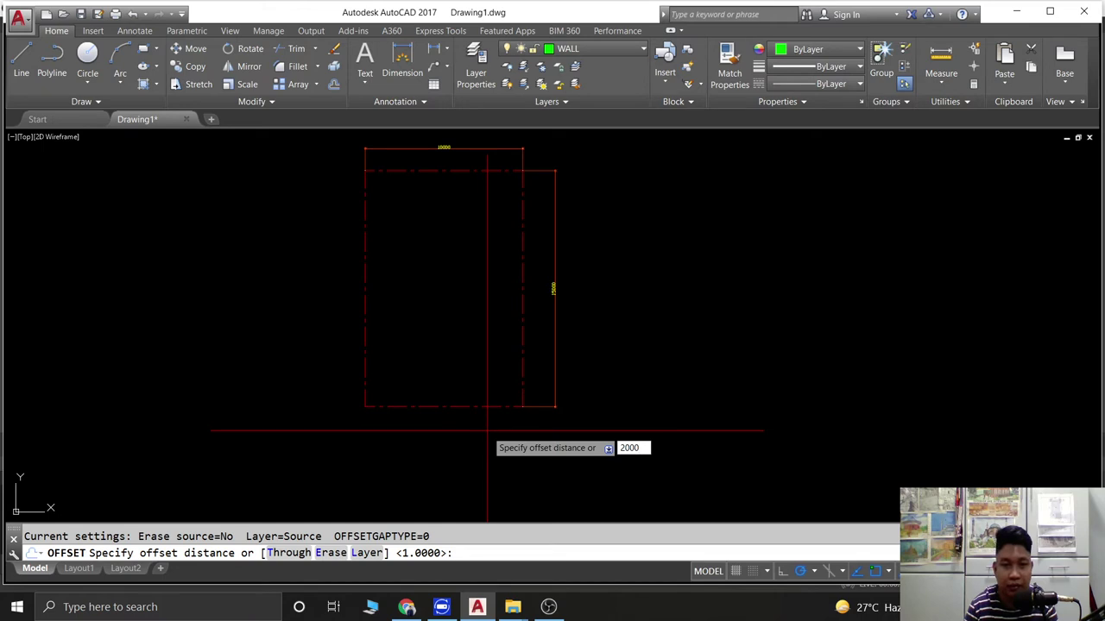
pyautogui.press('Return')
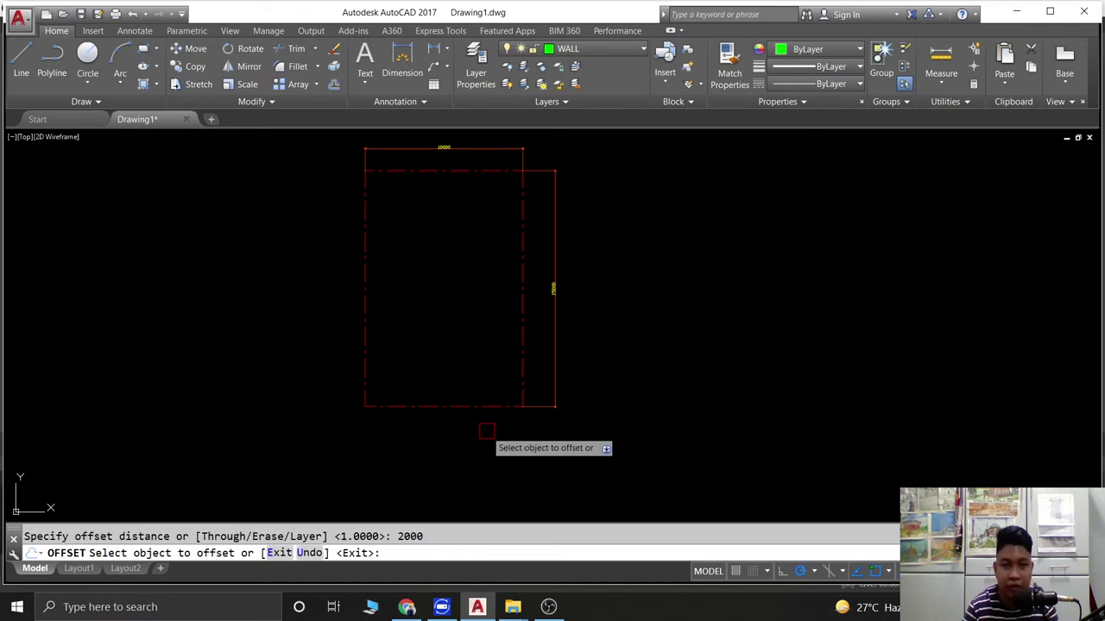
pyautogui.click(448, 170)
pyautogui.click(367, 229)
pyautogui.click(367, 229)
pyautogui.click(503, 254)
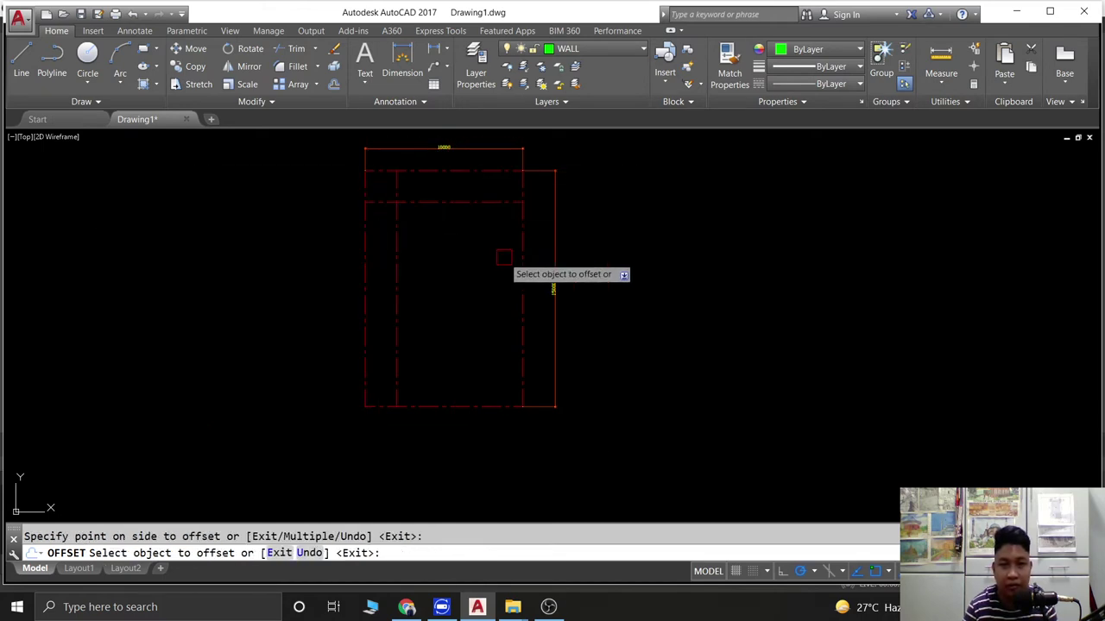
pyautogui.click(523, 257)
pyautogui.click(458, 258)
pyautogui.press('Escape')
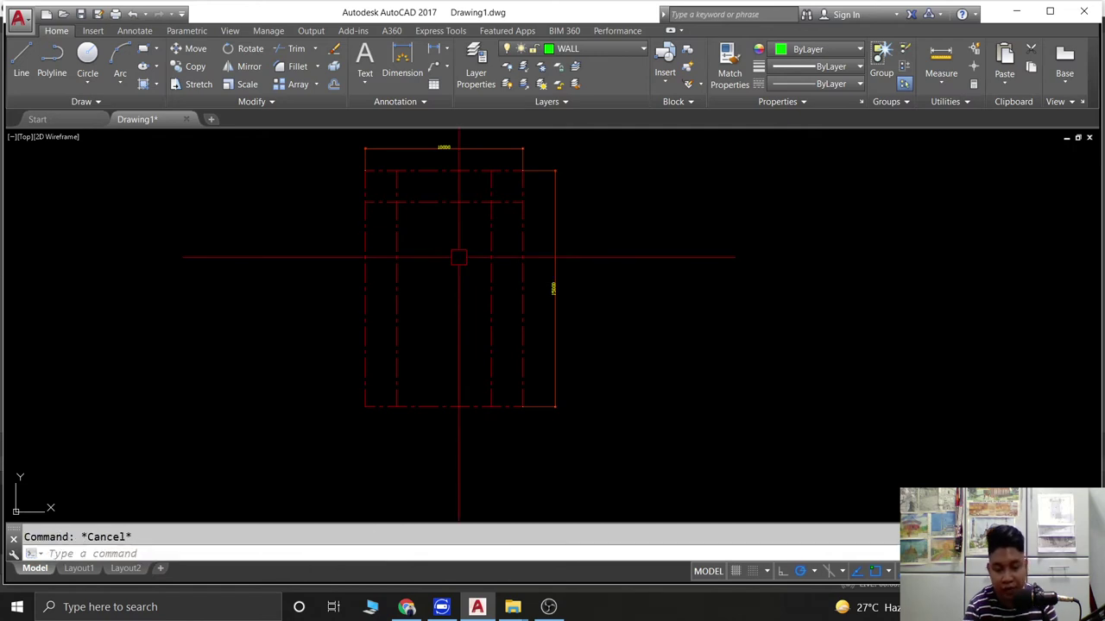
pyautogui.write('OFF')
# Offset the bottom property line 3000 upward.
pyautogui.press('Return')
pyautogui.write('3000')
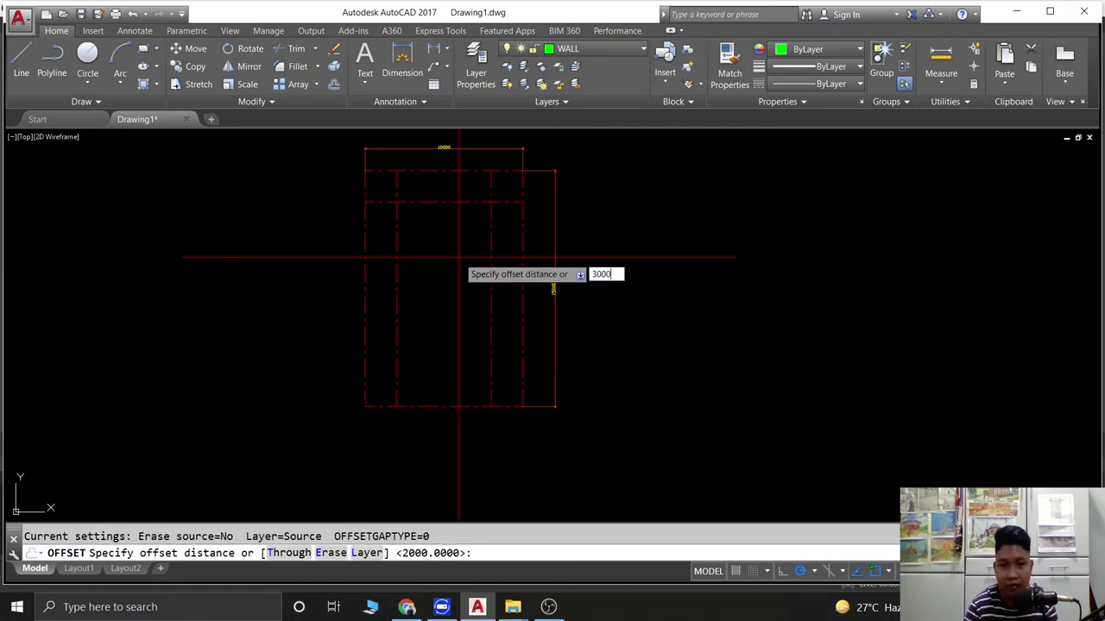
pyautogui.press('Return')
pyautogui.click(476, 405)
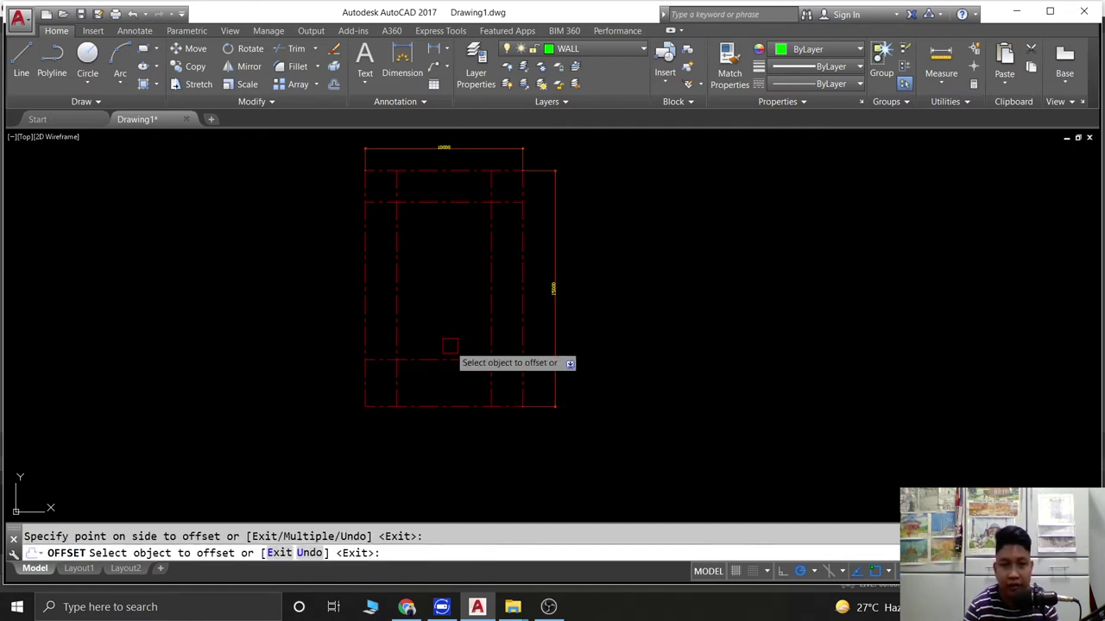
pyautogui.click(449, 347)
pyautogui.press('Escape')
pyautogui.scroll(2, 469, 358)
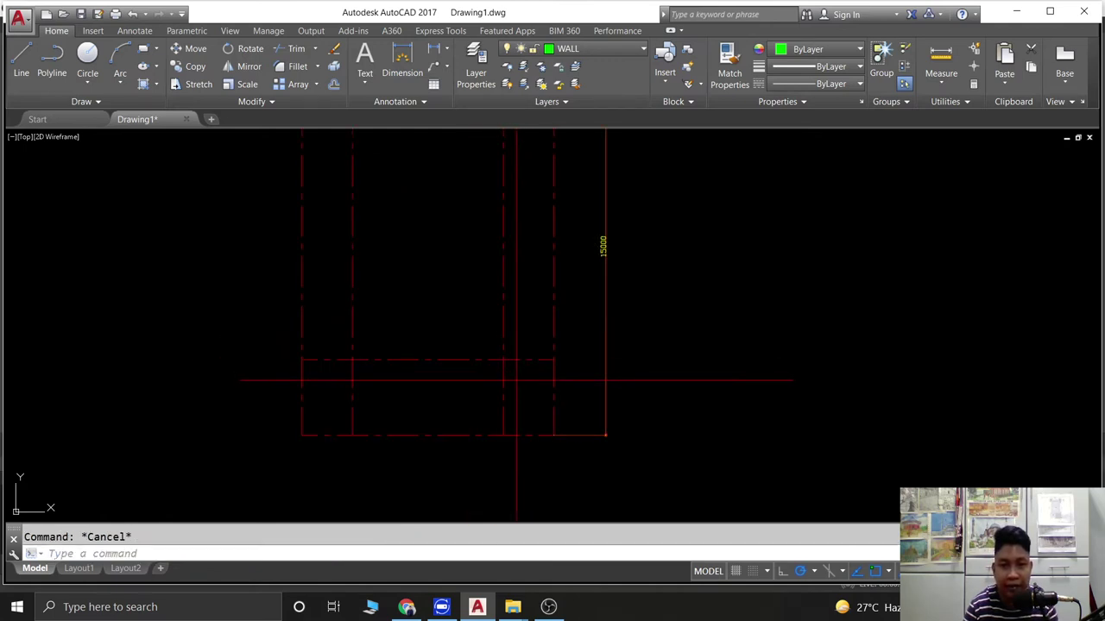
pyautogui.click(515, 378)
pyautogui.scroll(-2, 418, 335)
# Window-select the four inner offset lines and move them onto the green WALL layer.
pyautogui.moveTo(417, 335); pyautogui.dragTo(423, 346, button='middle')
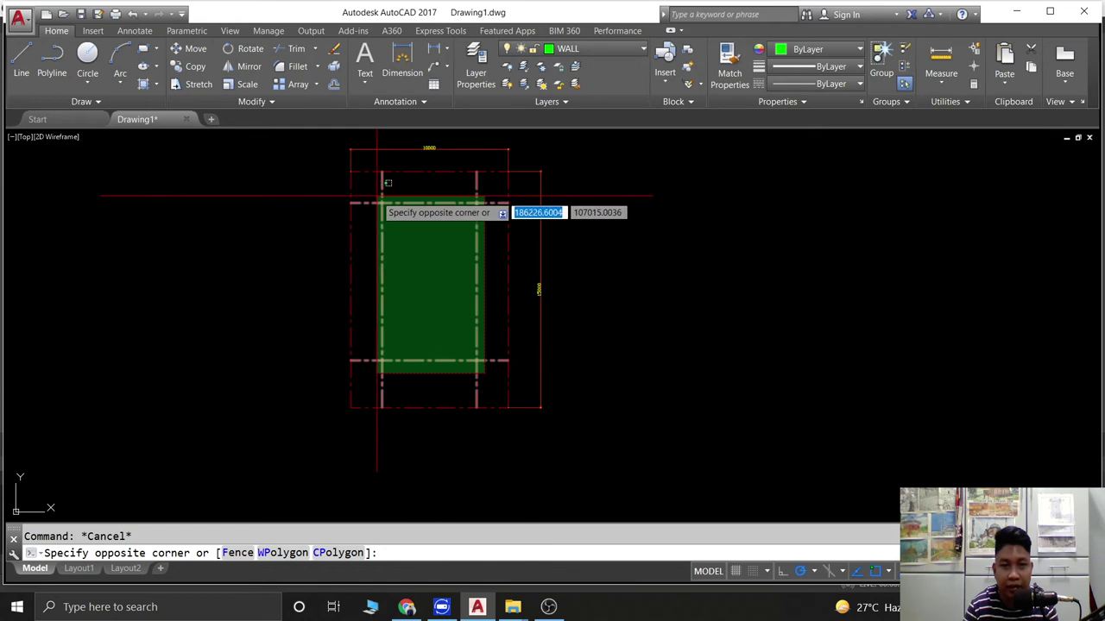
pyautogui.click(376, 195)
pyautogui.click(604, 48)
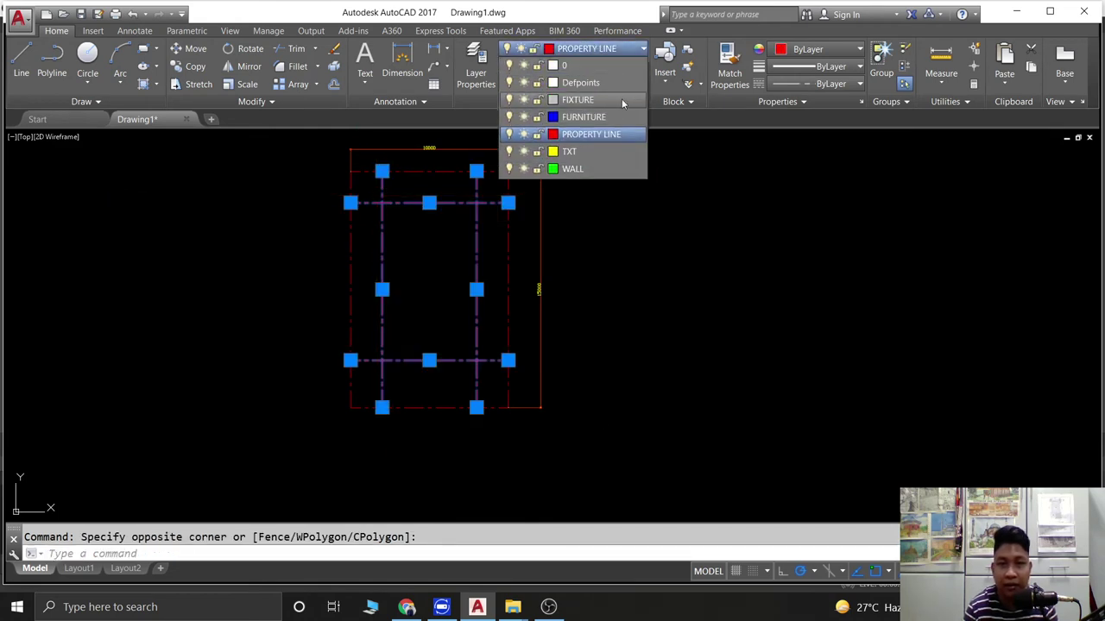
pyautogui.click(602, 169)
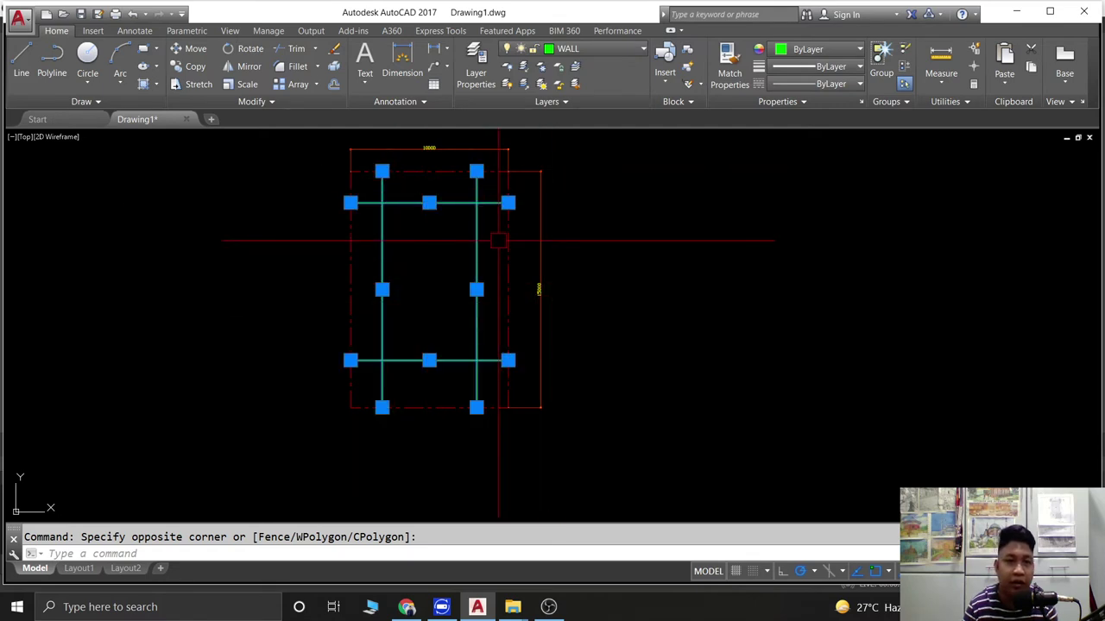
pyautogui.press('Escape')
pyautogui.scroll(2, 415, 264)
pyautogui.write('TRIM')
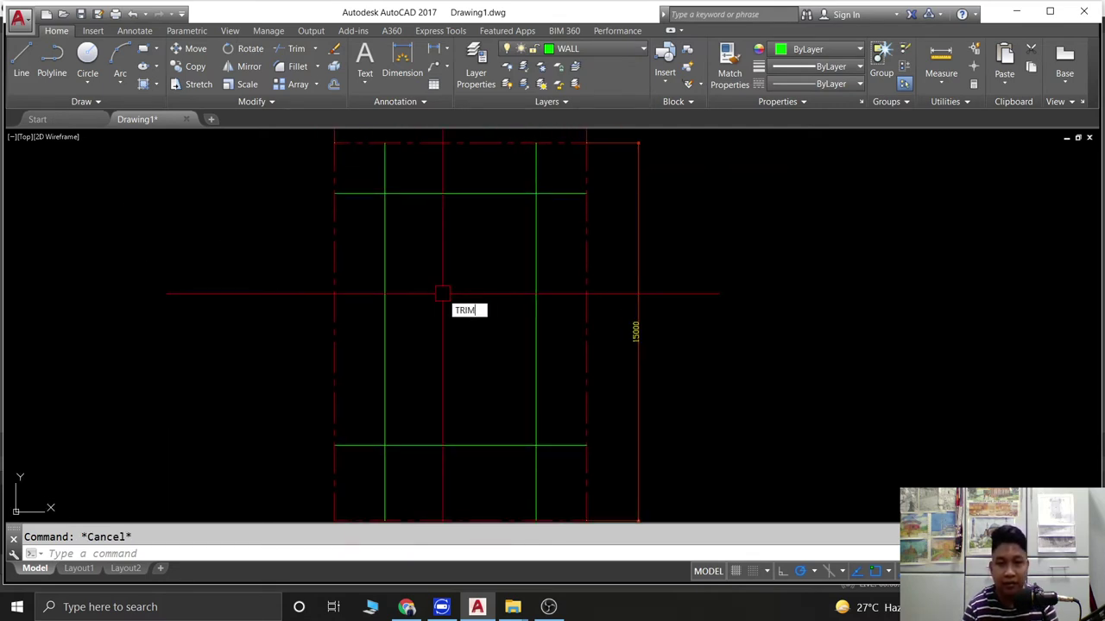
# Trim crossing wall lines against the left wall line, erasing a few stray line pieces.
pyautogui.press('Return')
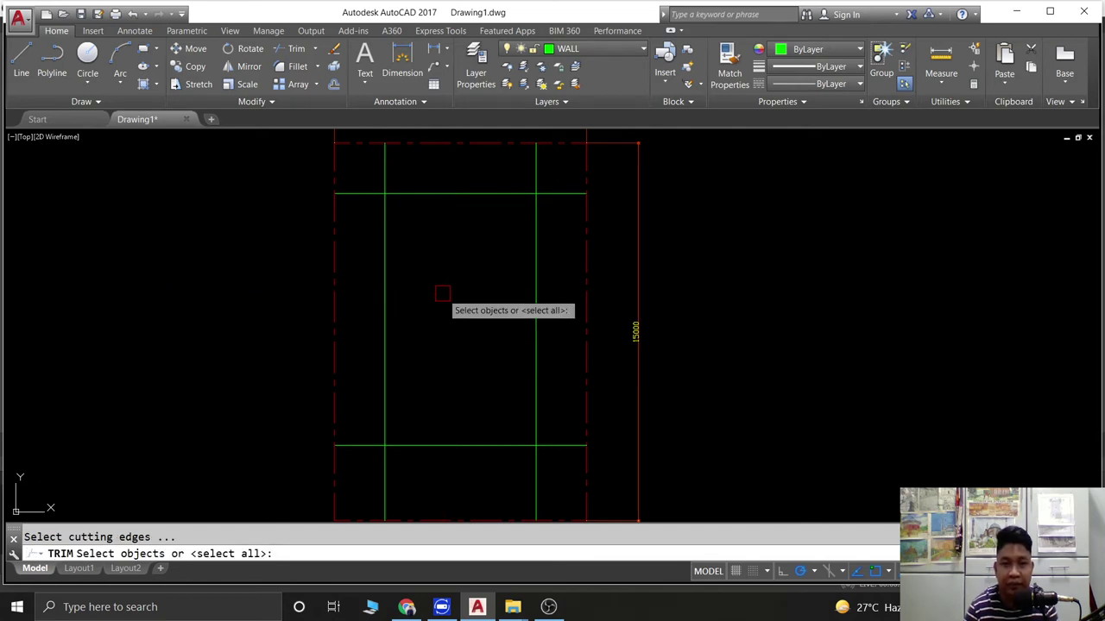
pyautogui.click(384, 166)
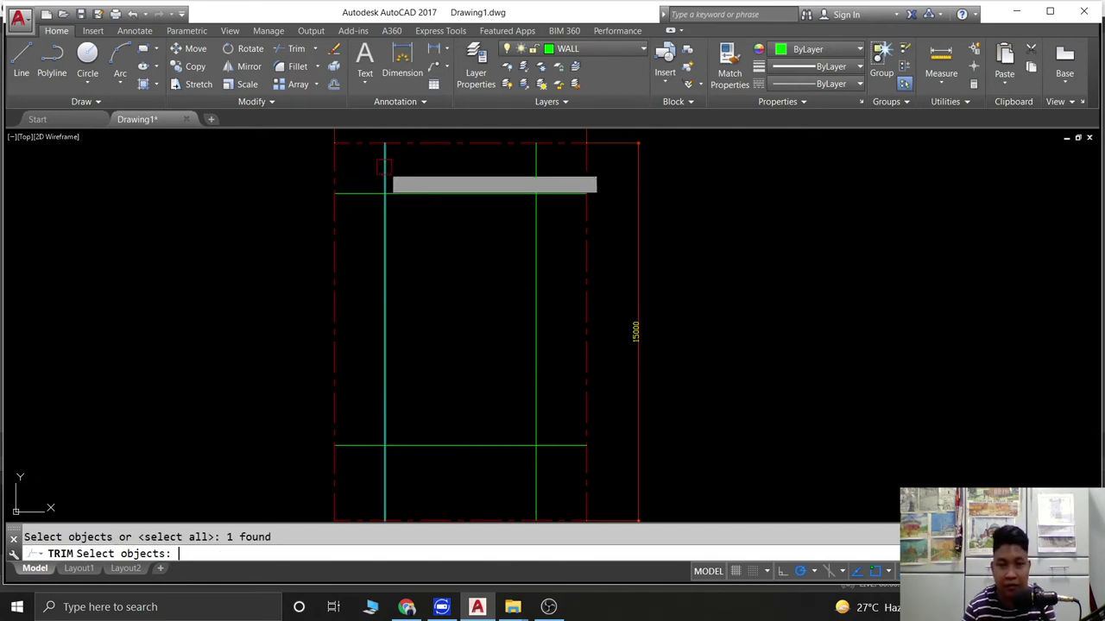
pyautogui.press('Return')
pyautogui.moveTo(420, 159); pyautogui.dragTo(395, 177)
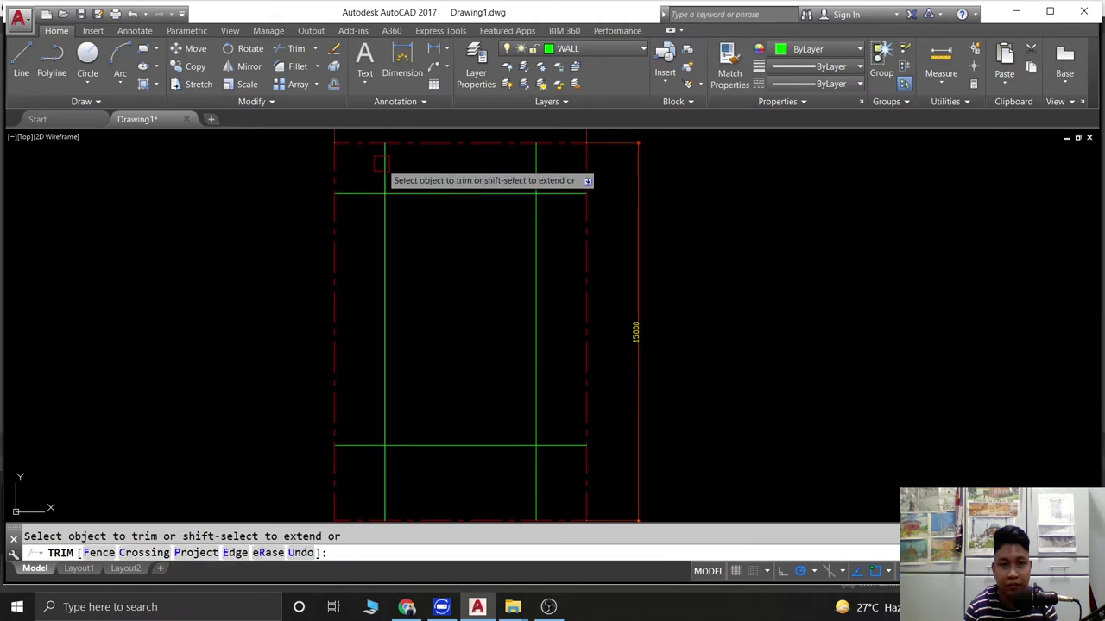
pyautogui.click(268, 552)
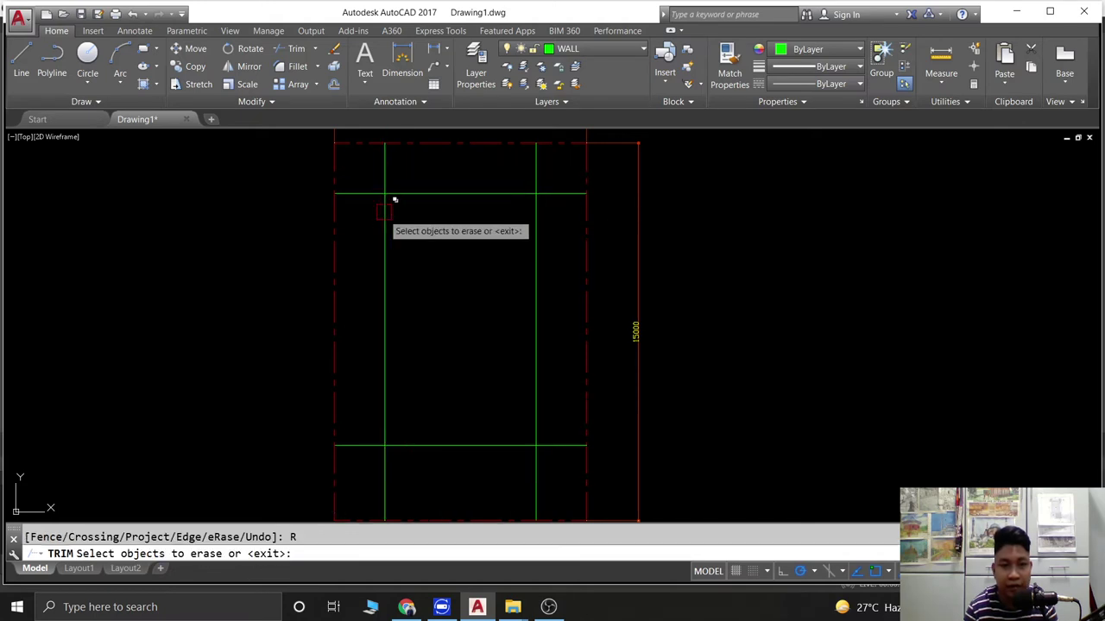
pyautogui.click(423, 158)
pyautogui.click(377, 165)
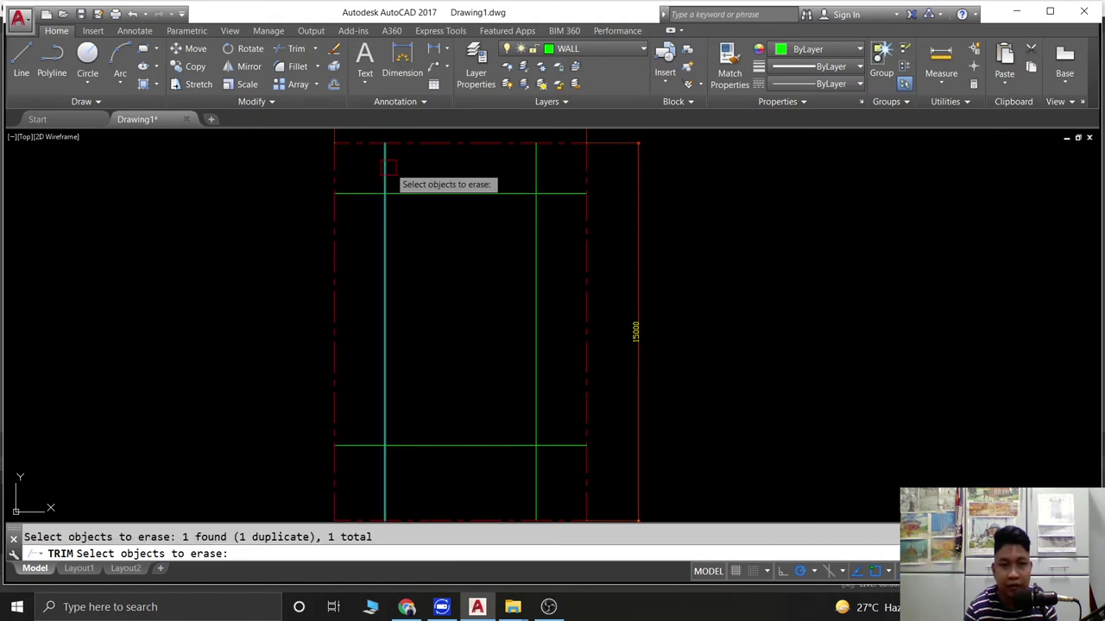
pyautogui.click(387, 165)
pyautogui.click(386, 156)
pyautogui.press('Escape')
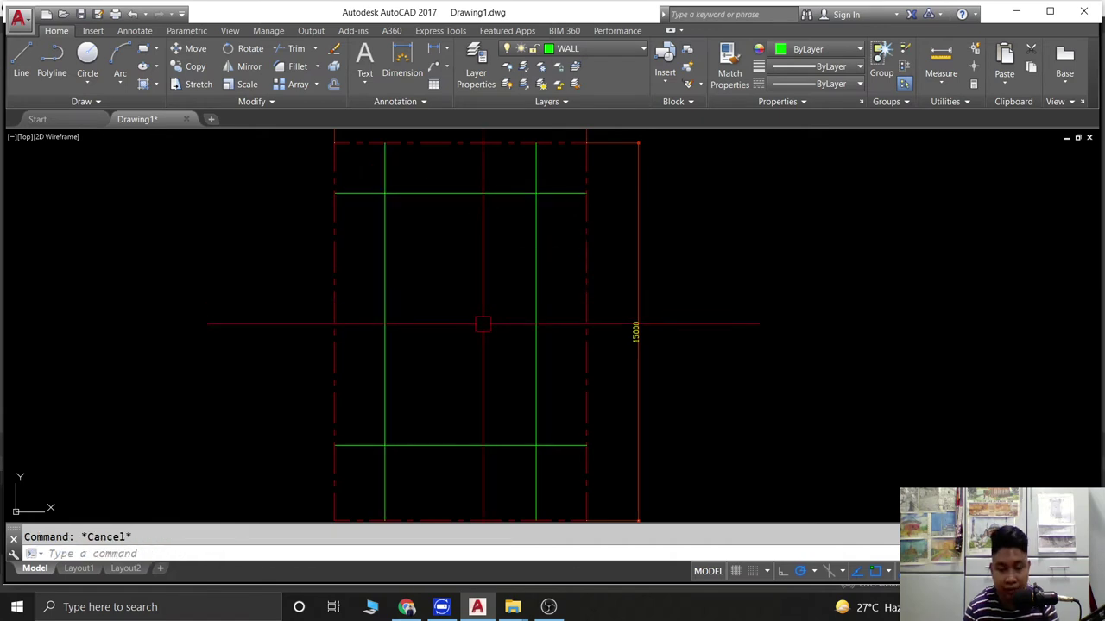
pyautogui.write('TRIM')
# Trim the overhanging green wall ends around the lower corners of the plan.
pyautogui.press('Return')
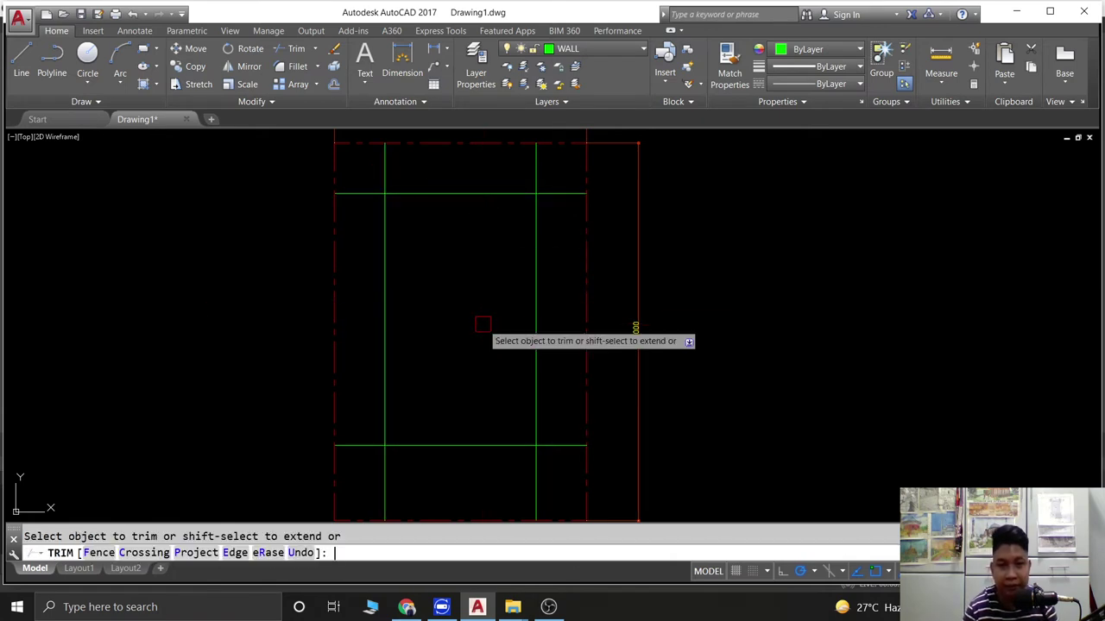
pyautogui.moveTo(528, 438); pyautogui.dragTo(537, 320, button='middle')
pyautogui.scroll(2, 536, 321)
pyautogui.click(587, 400)
pyautogui.click(526, 383)
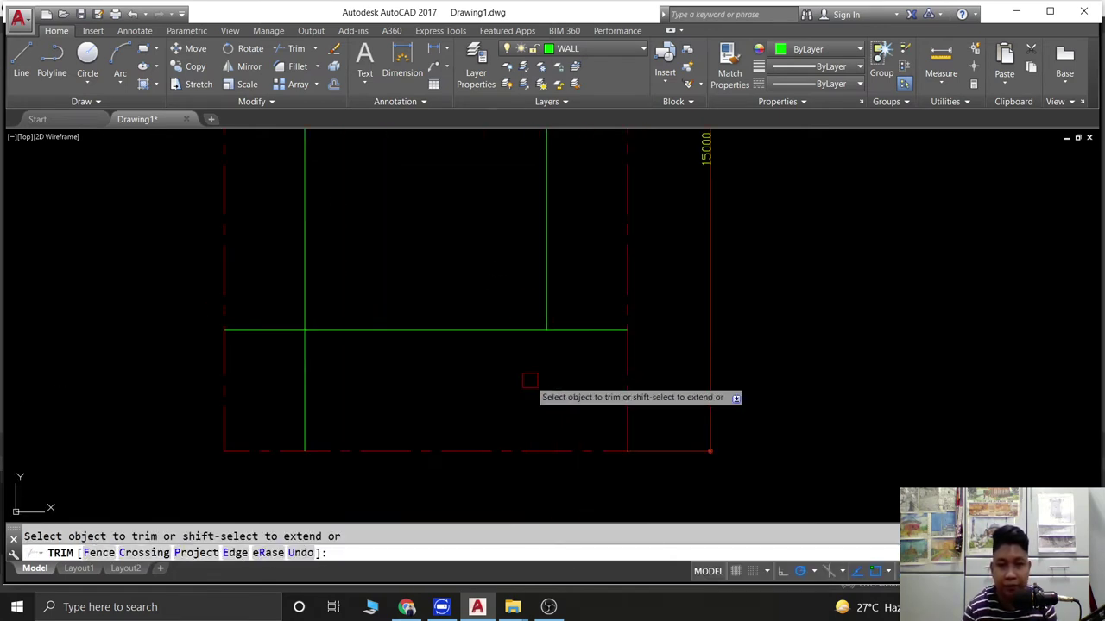
pyautogui.click(560, 354)
pyautogui.click(581, 306)
pyautogui.click(354, 373)
pyautogui.click(276, 361)
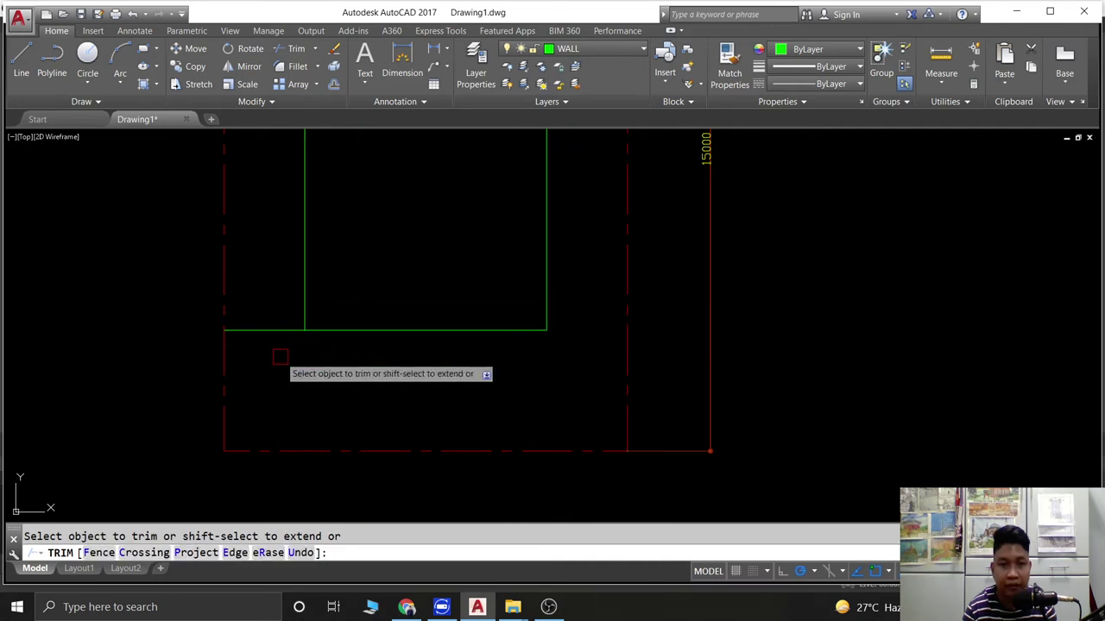
pyautogui.click(285, 321)
pyautogui.click(262, 335)
pyautogui.scroll(-3, 313, 259)
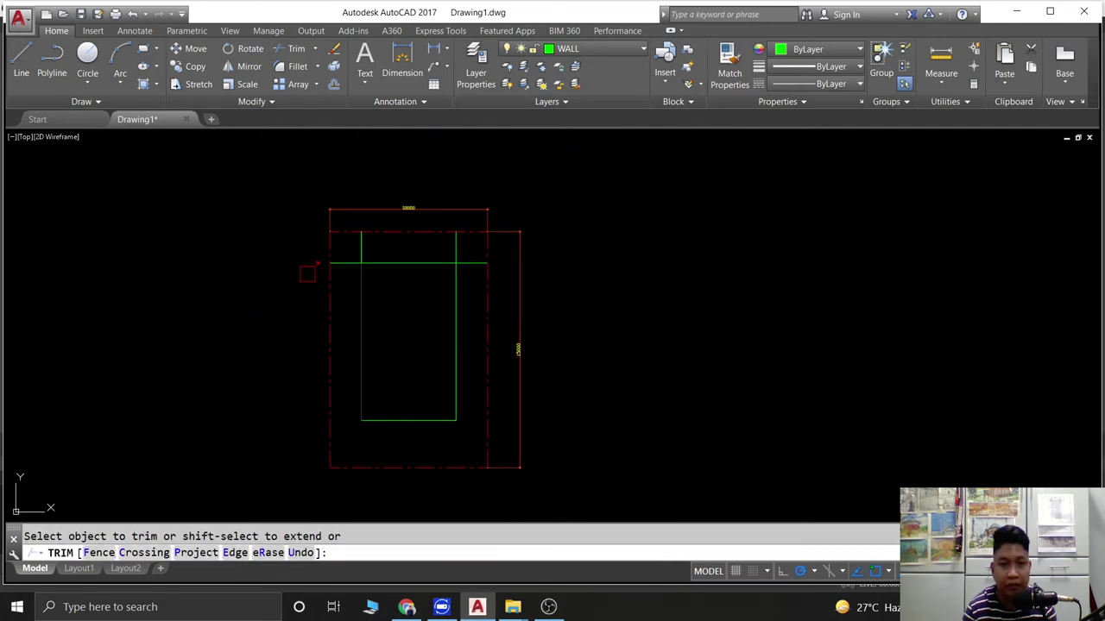
pyautogui.scroll(2, 367, 246)
pyautogui.scroll(1, 371, 245)
# Trim the remaining wall line stubs at the upper corners to close the rectangle.
pyautogui.click(371, 245)
pyautogui.click(328, 285)
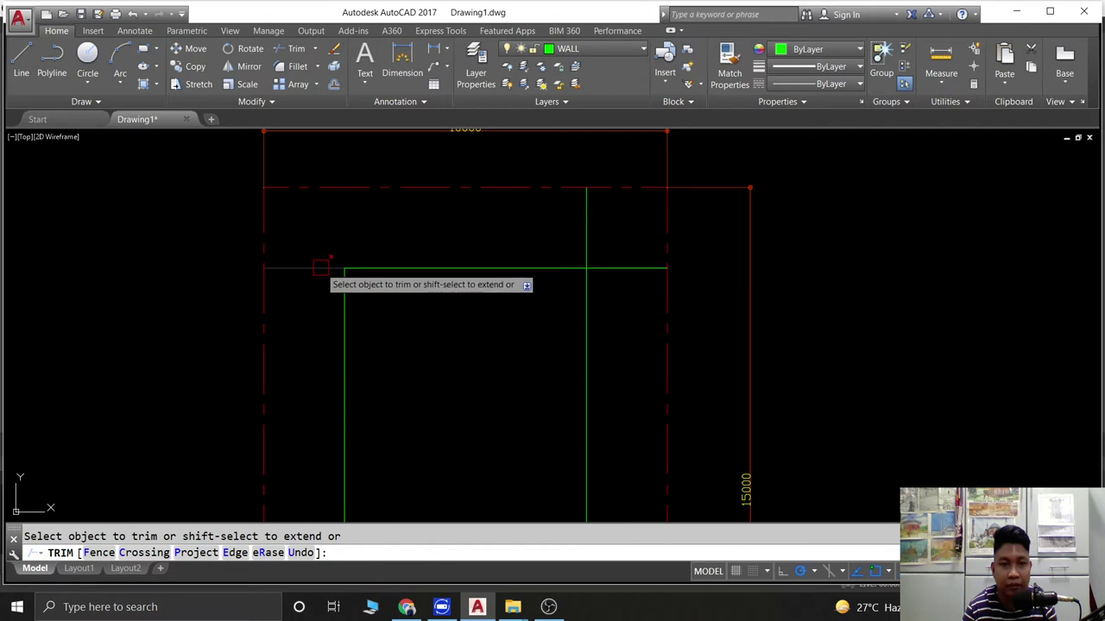
pyautogui.moveTo(321, 254); pyautogui.dragTo(196, 236, button='middle')
pyautogui.click(550, 268)
pyautogui.click(523, 242)
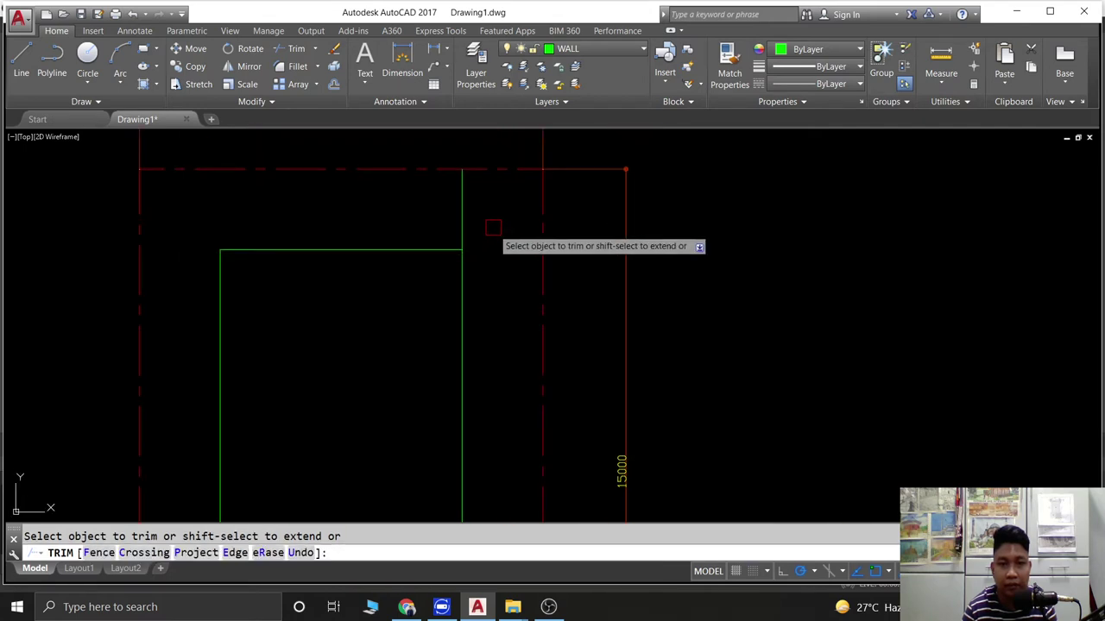
pyautogui.click(483, 220)
pyautogui.click(468, 253)
pyautogui.scroll(-3, 552, 226)
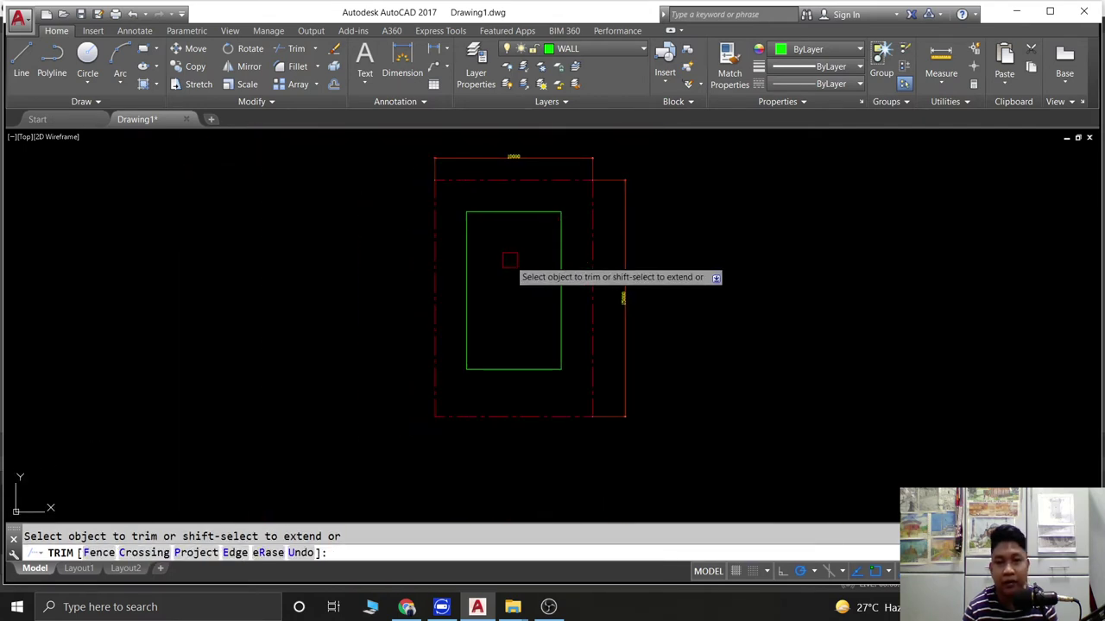
pyautogui.press('Escape')
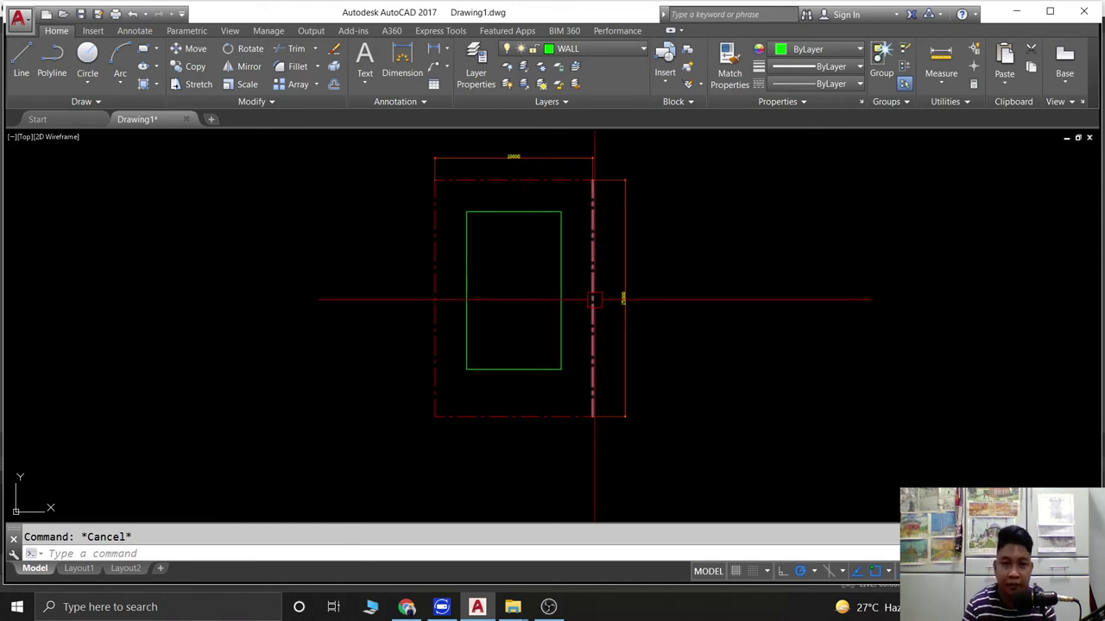
# Switch the current layer from WALL to FURNITURE in the Layer dropdown.
pyautogui.click(617, 50)
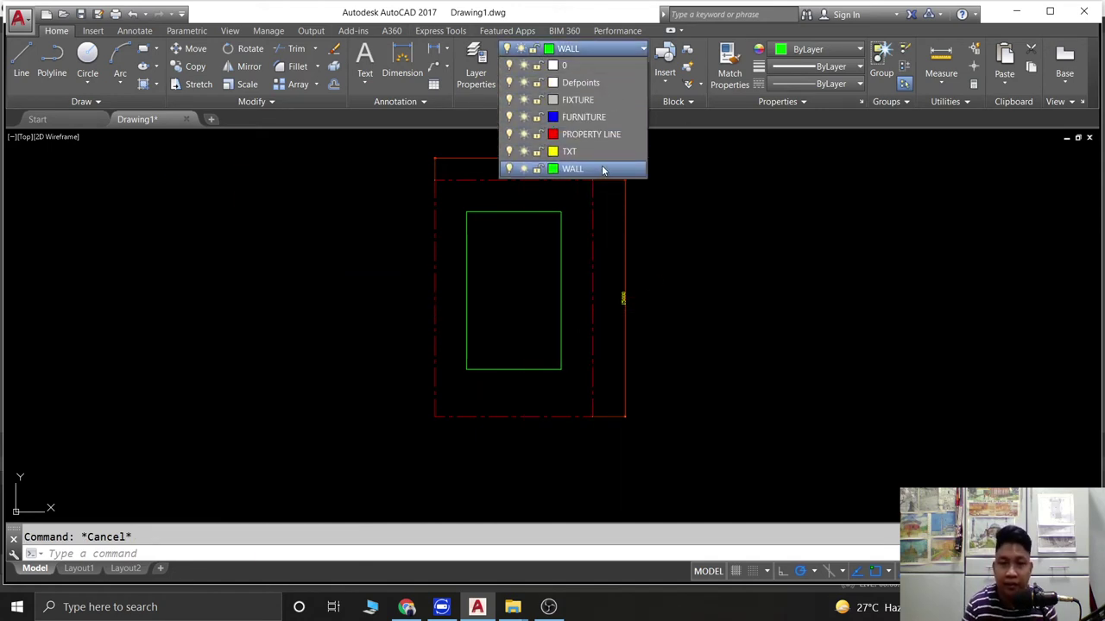
pyautogui.click(572, 117)
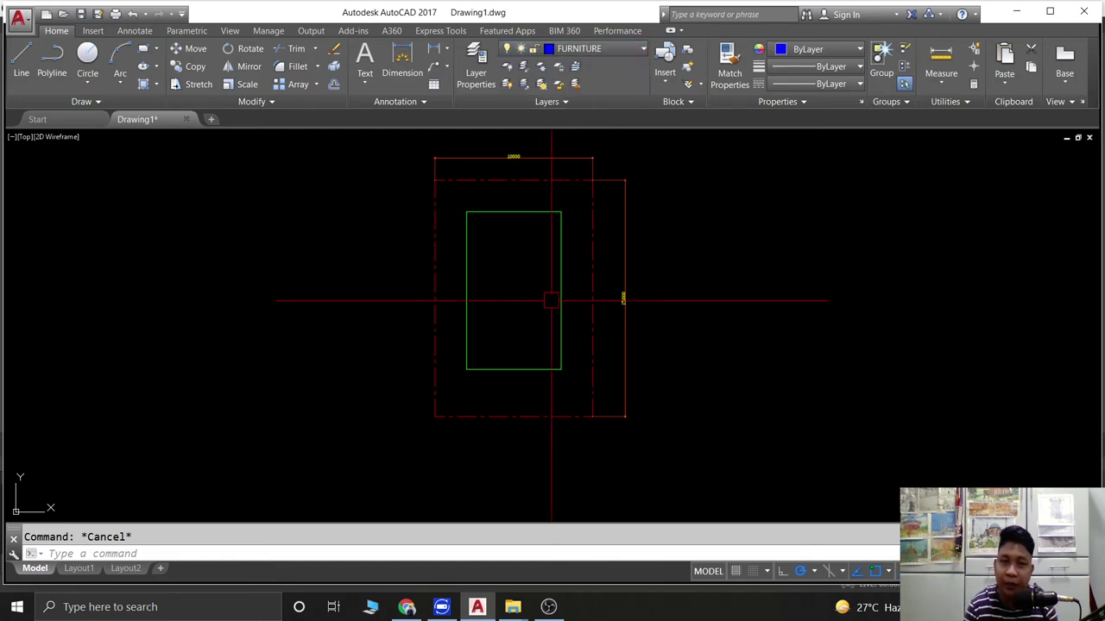
pyautogui.scroll(2, 543, 303)
pyautogui.moveTo(515, 281); pyautogui.dragTo(515, 333, button='middle')
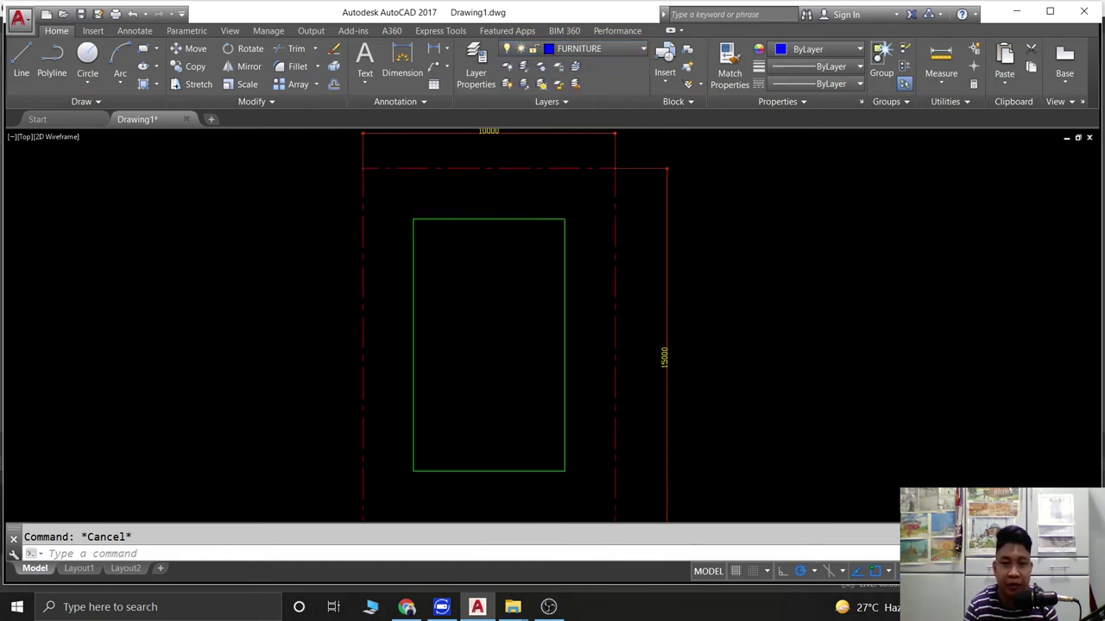
pyautogui.click(604, 50)
pyautogui.click(609, 125)
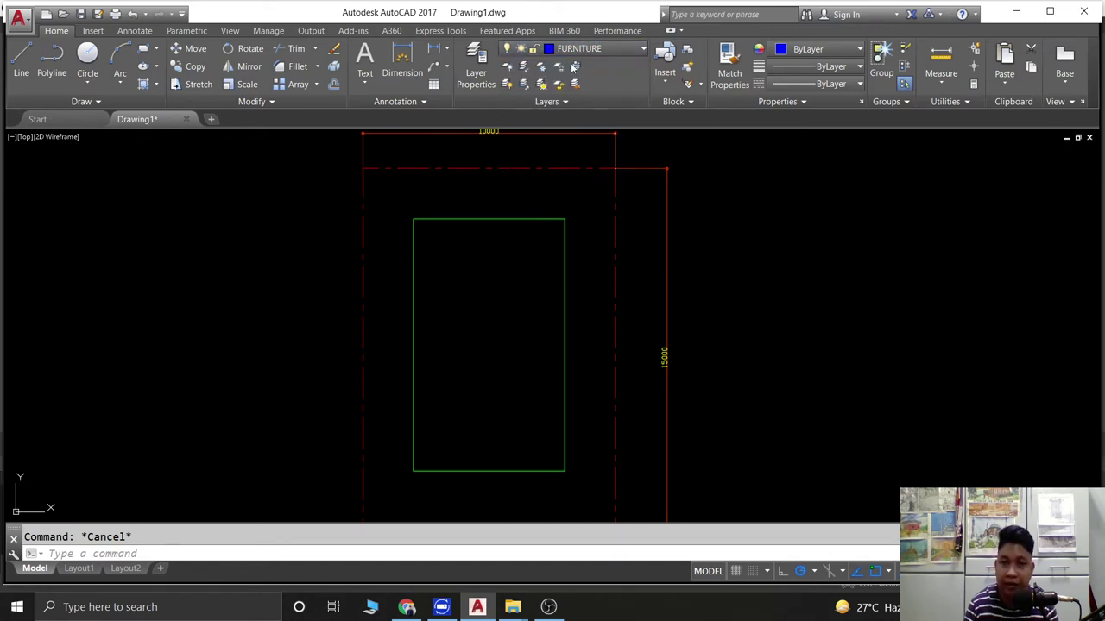
# Draw a small blue circle in the left part of the wall rectangle.
pyautogui.click(86, 60)
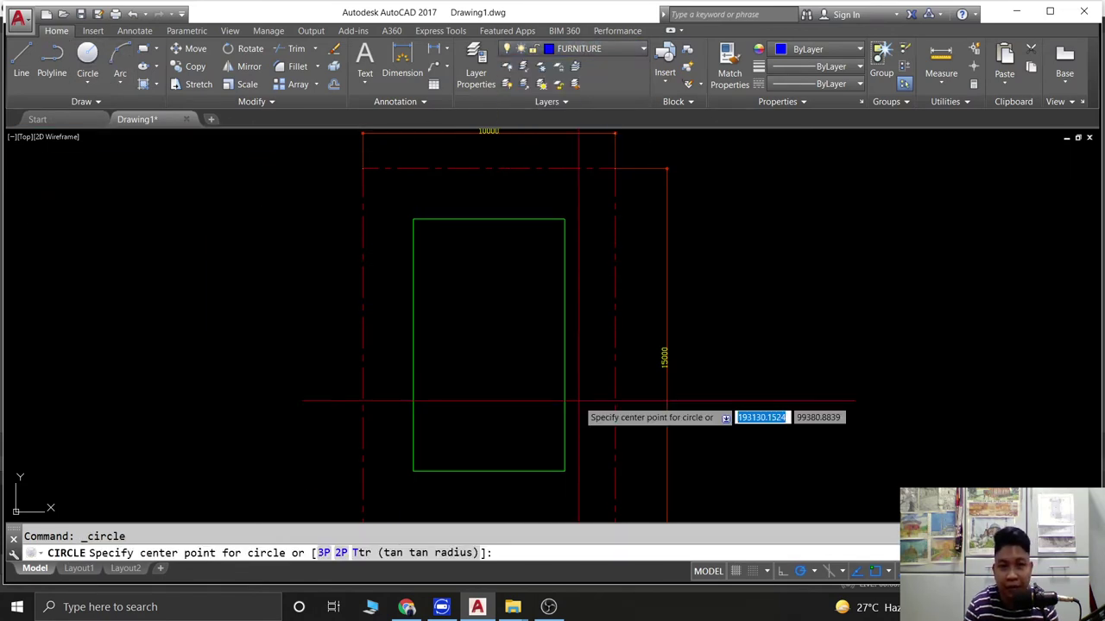
pyautogui.scroll(4, 458, 380)
pyautogui.click(439, 371)
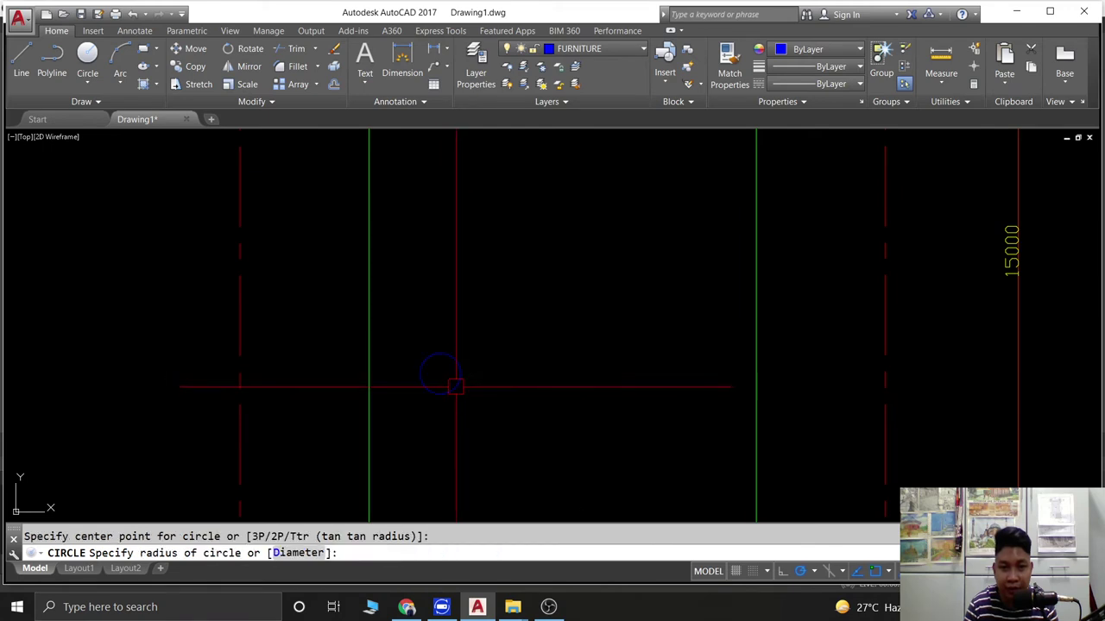
pyautogui.click(455, 384)
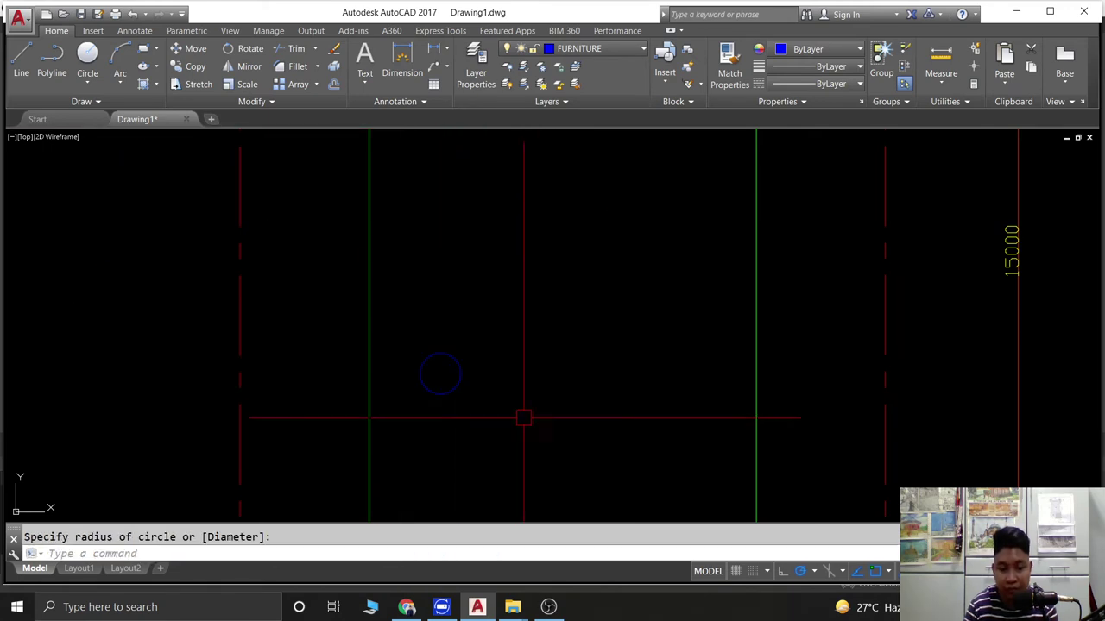
pyautogui.press('Return')
pyautogui.click(445, 378)
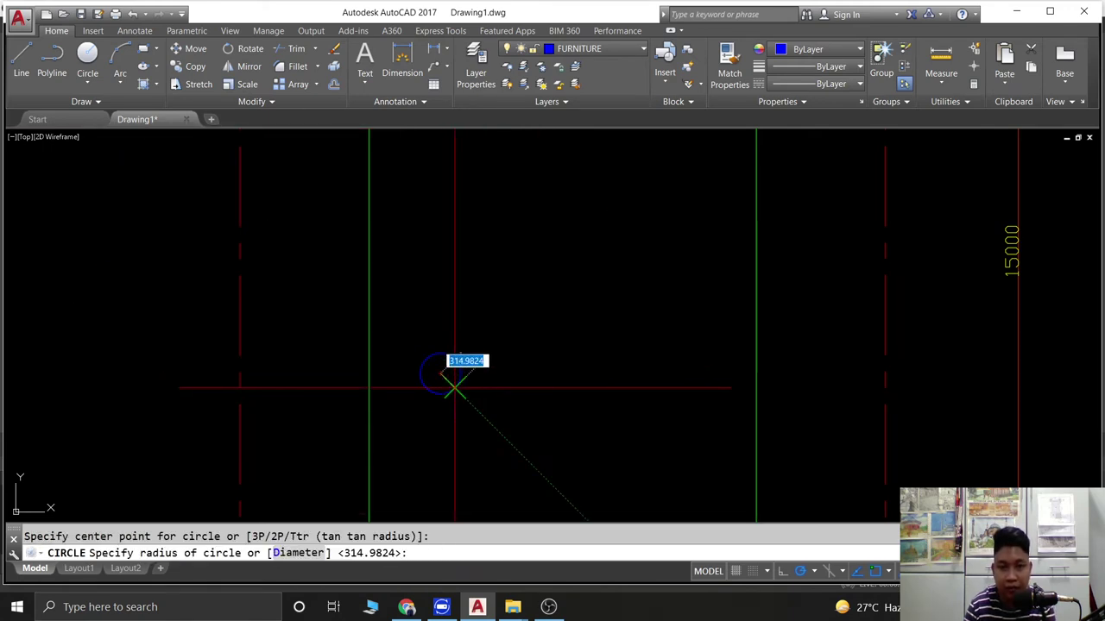
pyautogui.scroll(2, 440, 379)
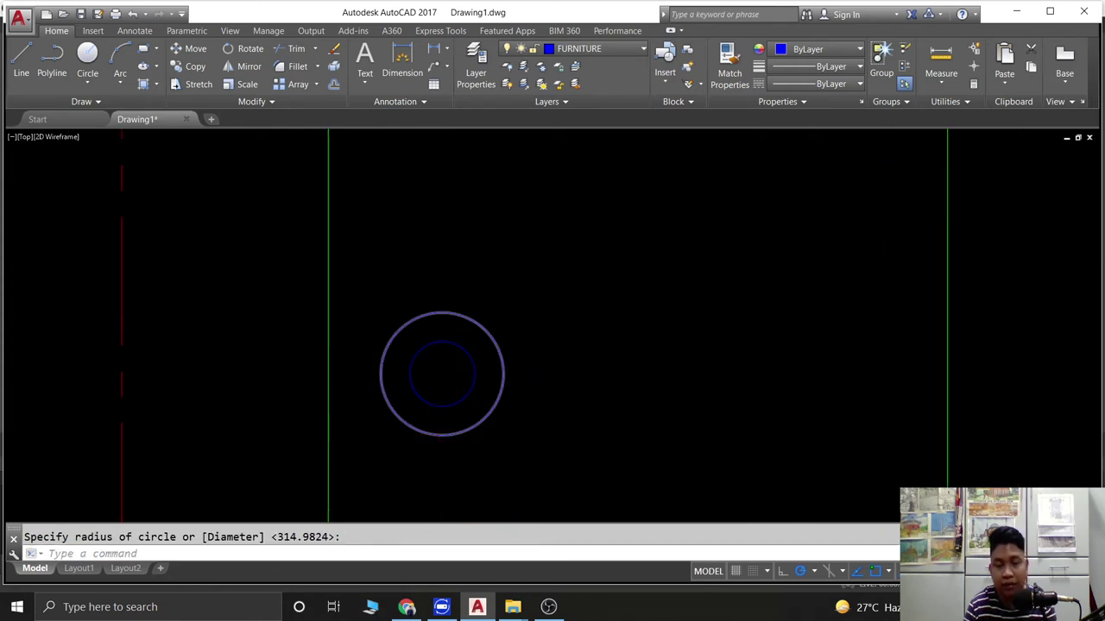
pyautogui.scroll(-2, 496, 397)
pyautogui.press('Escape')
# Select the circle and try Make Object's Layer Current, then cancel.
pyautogui.click(488, 392)
pyautogui.click(532, 403)
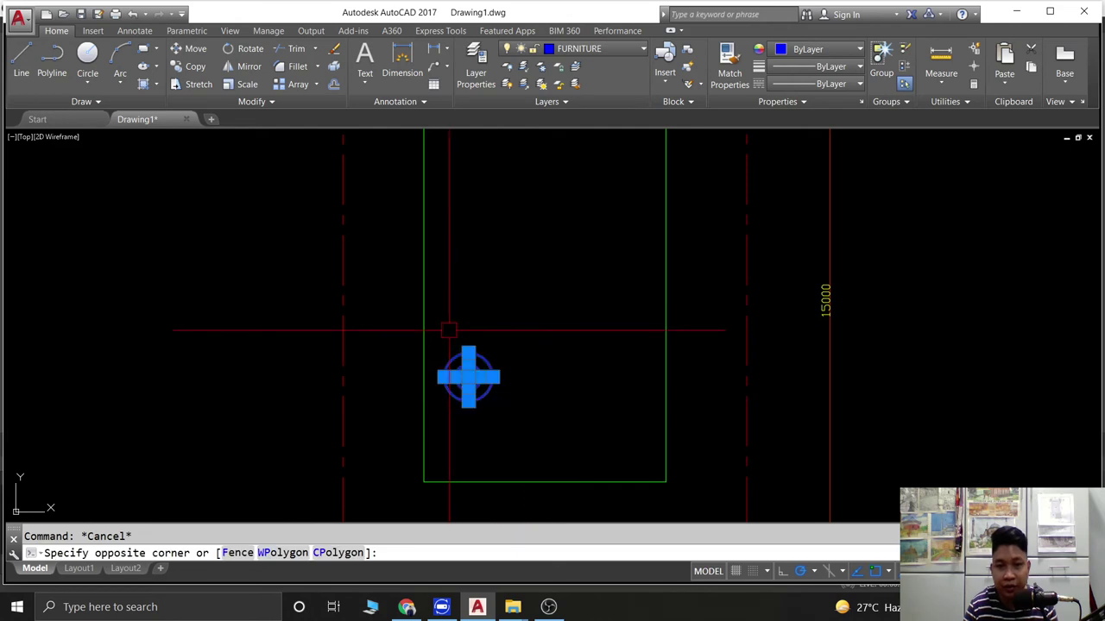
pyautogui.click(574, 64)
pyautogui.click(578, 49)
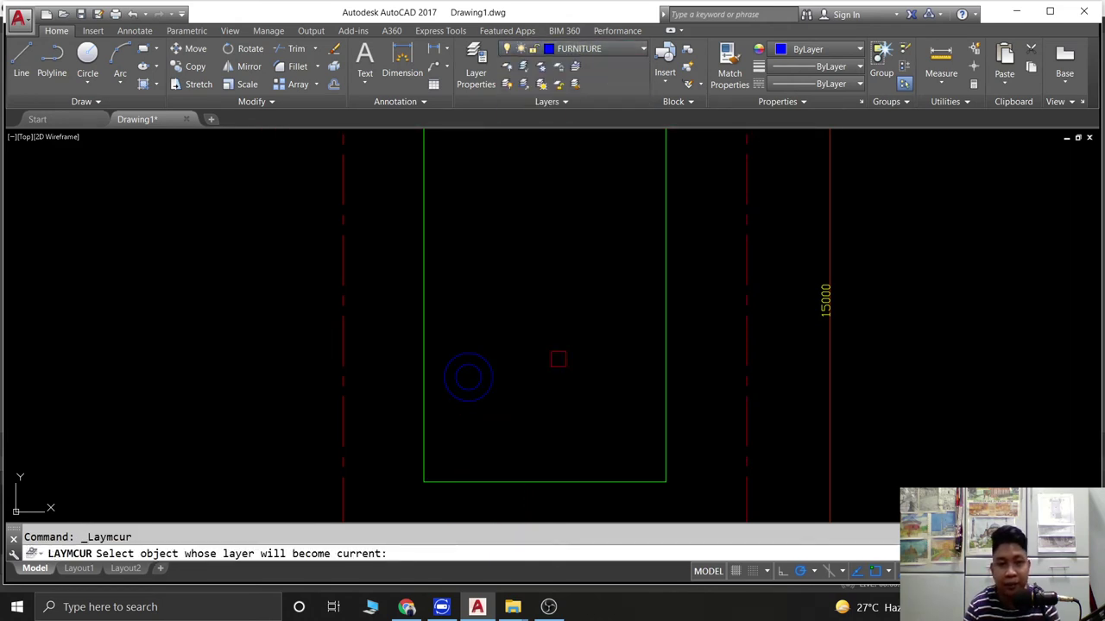
pyautogui.press('Escape')
# Make TXT current and start single-line text inside the walls at the default height.
pyautogui.click(604, 48)
pyautogui.click(606, 49)
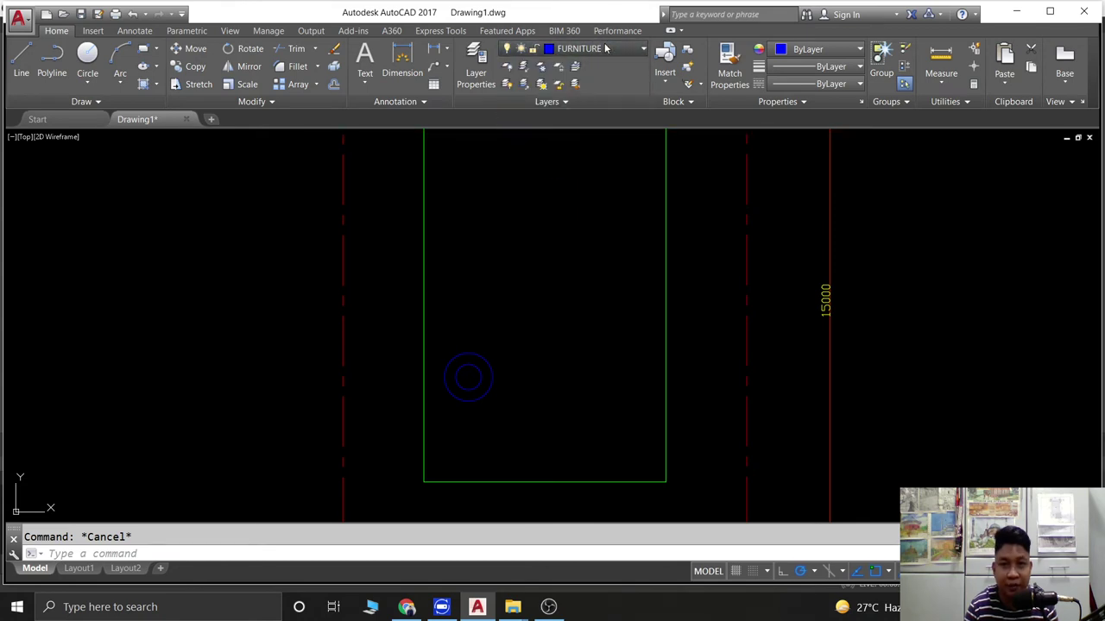
pyautogui.click(606, 49)
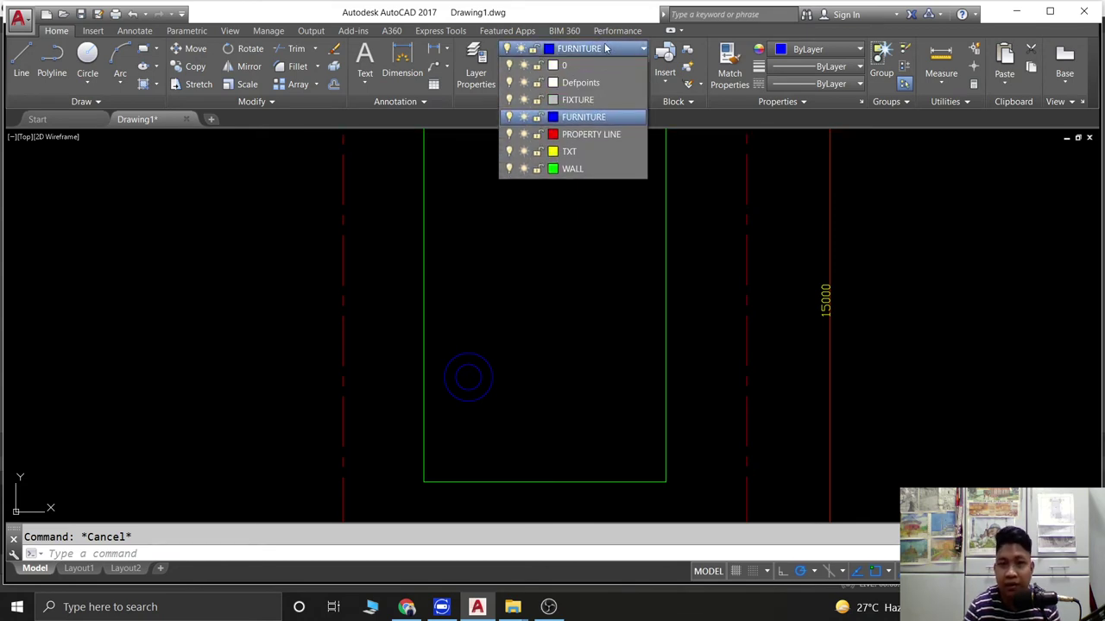
pyautogui.click(570, 152)
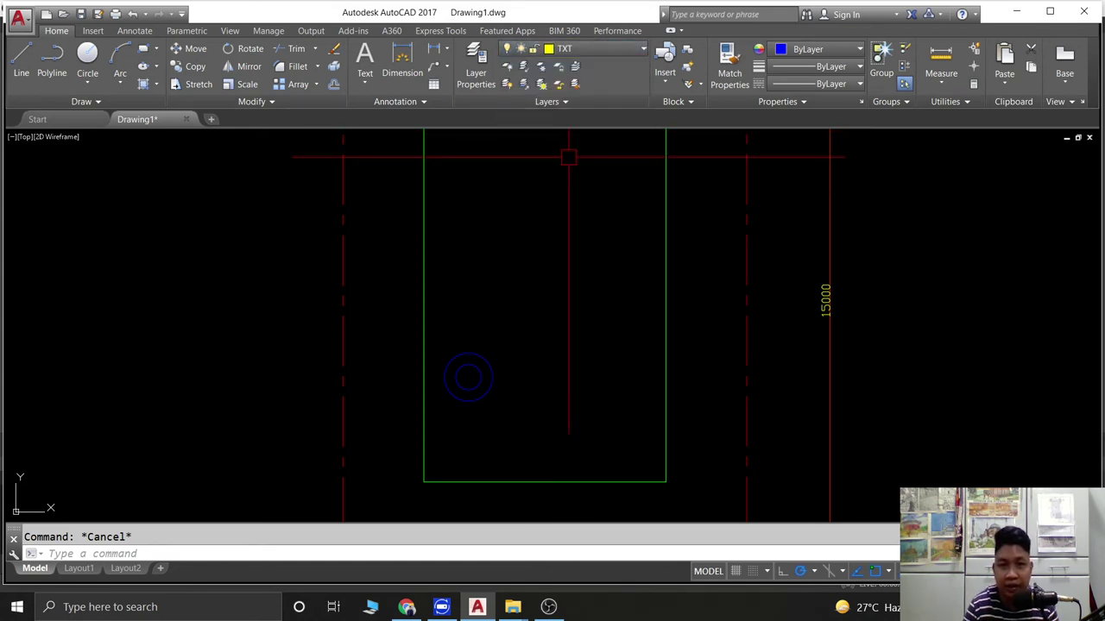
pyautogui.moveTo(530, 285); pyautogui.dragTo(434, 243, button='middle')
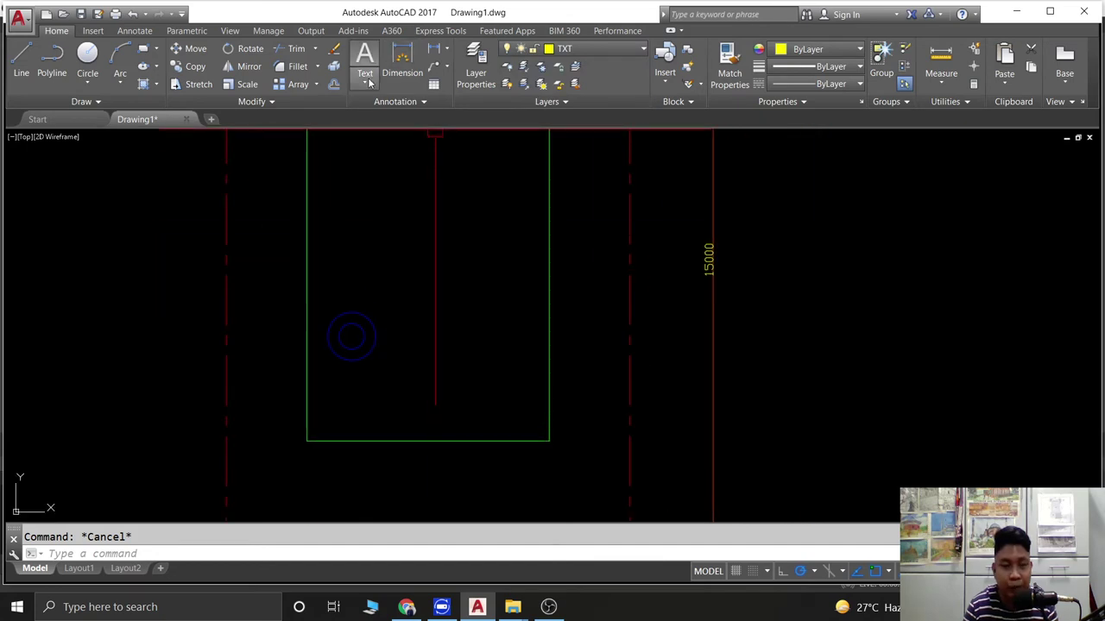
pyautogui.click(369, 81)
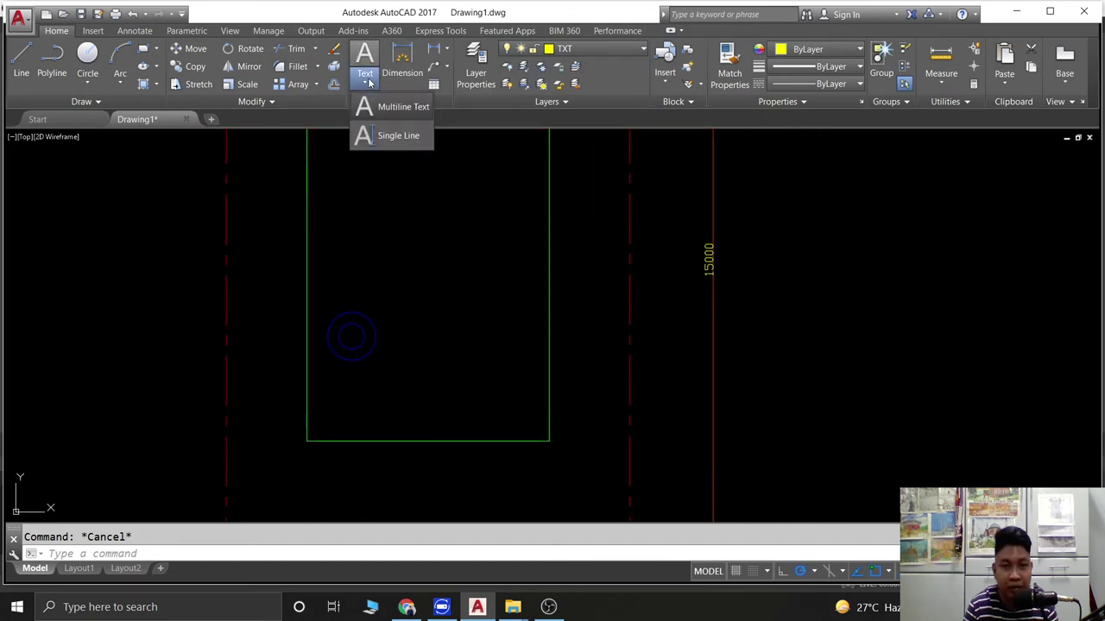
pyautogui.click(389, 140)
pyautogui.click(356, 255)
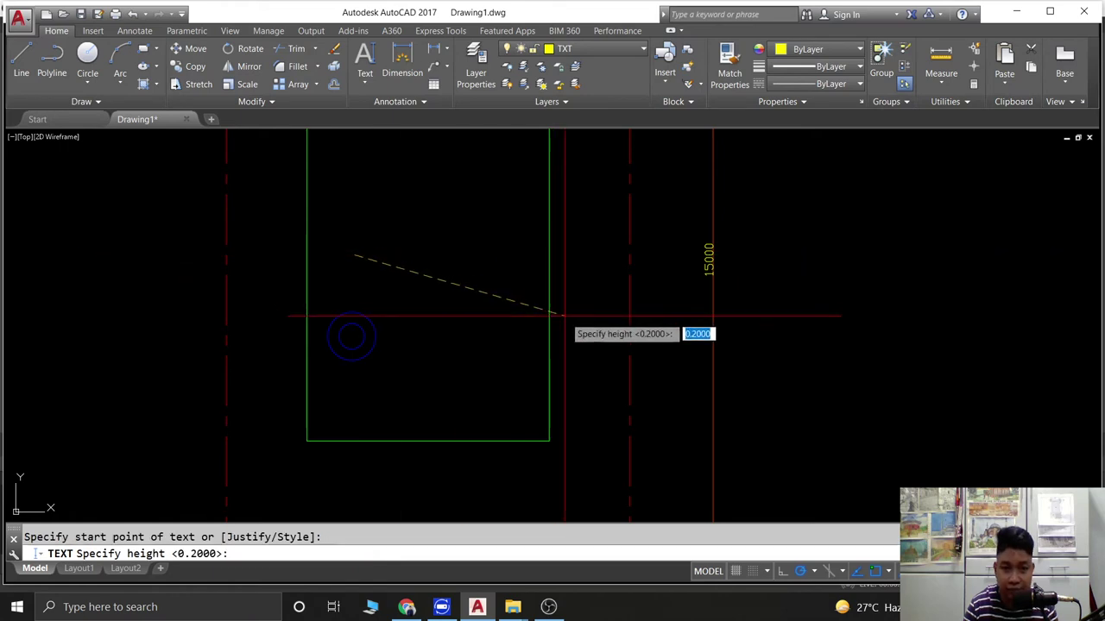
pyautogui.click(708, 257)
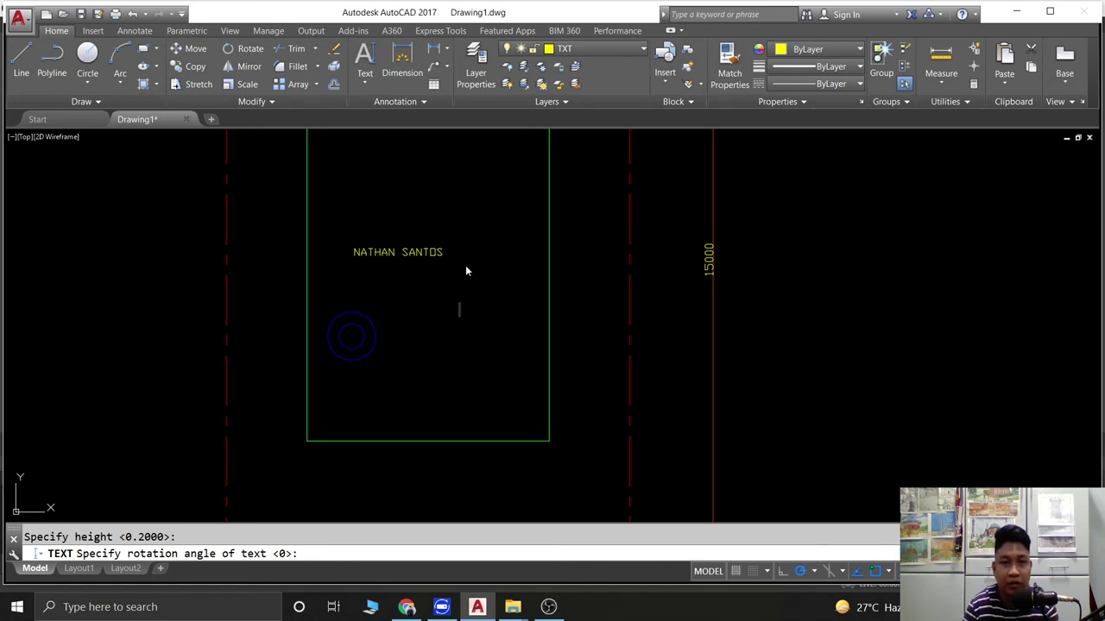
# Finish the name text and scale it down by reference to fit inside the walls.
pyautogui.press('Escape')
pyautogui.scroll(3, 456, 269)
pyautogui.scroll(3, 471, 277)
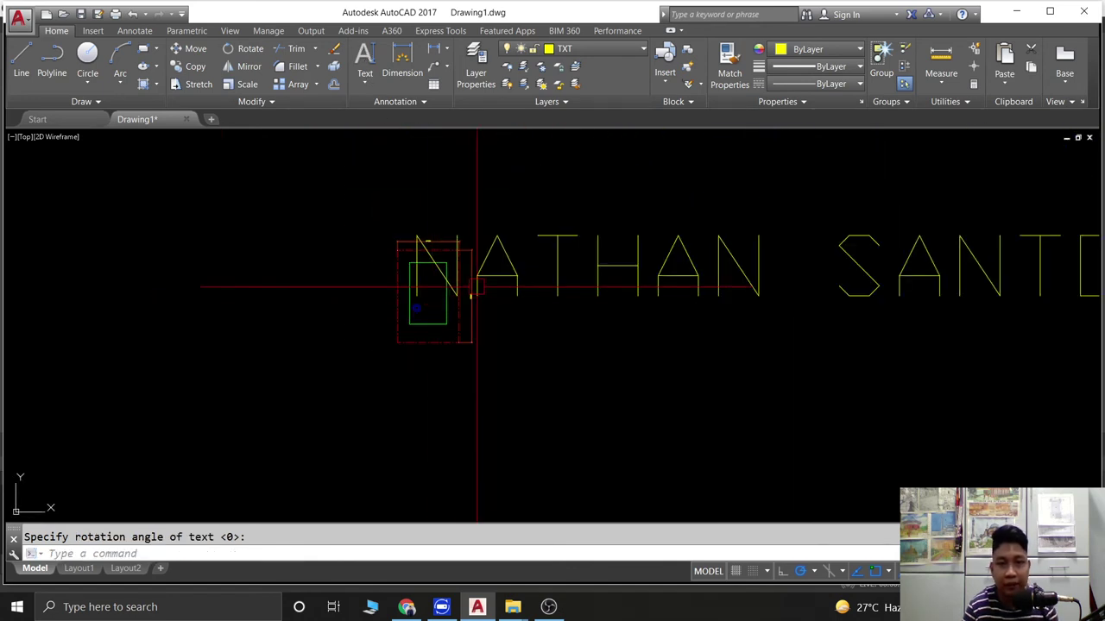
pyautogui.click(634, 276)
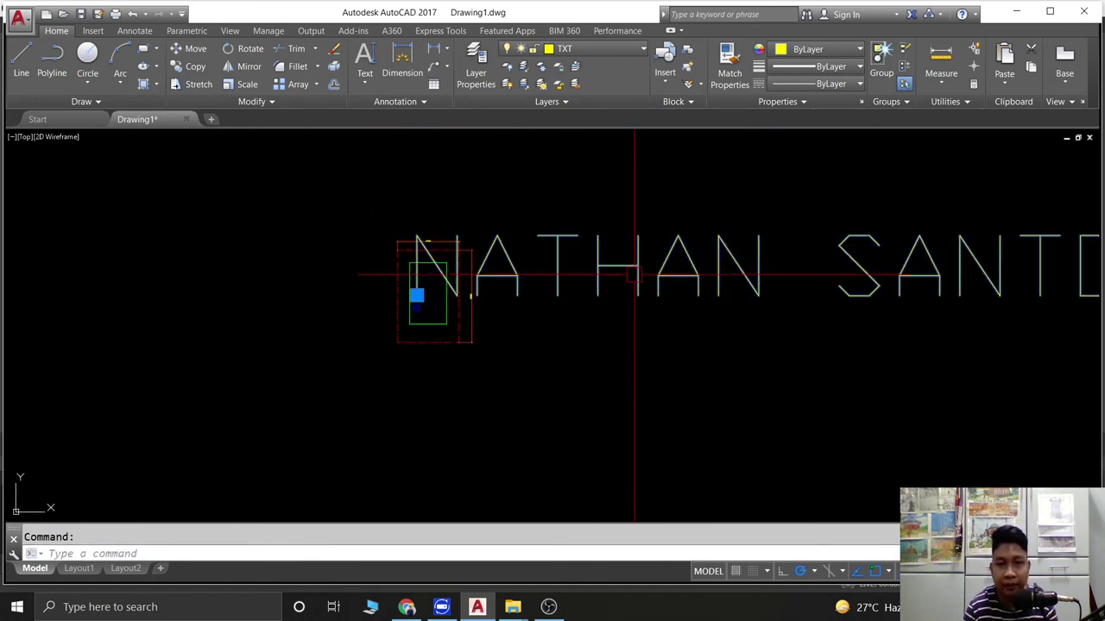
pyautogui.click(236, 86)
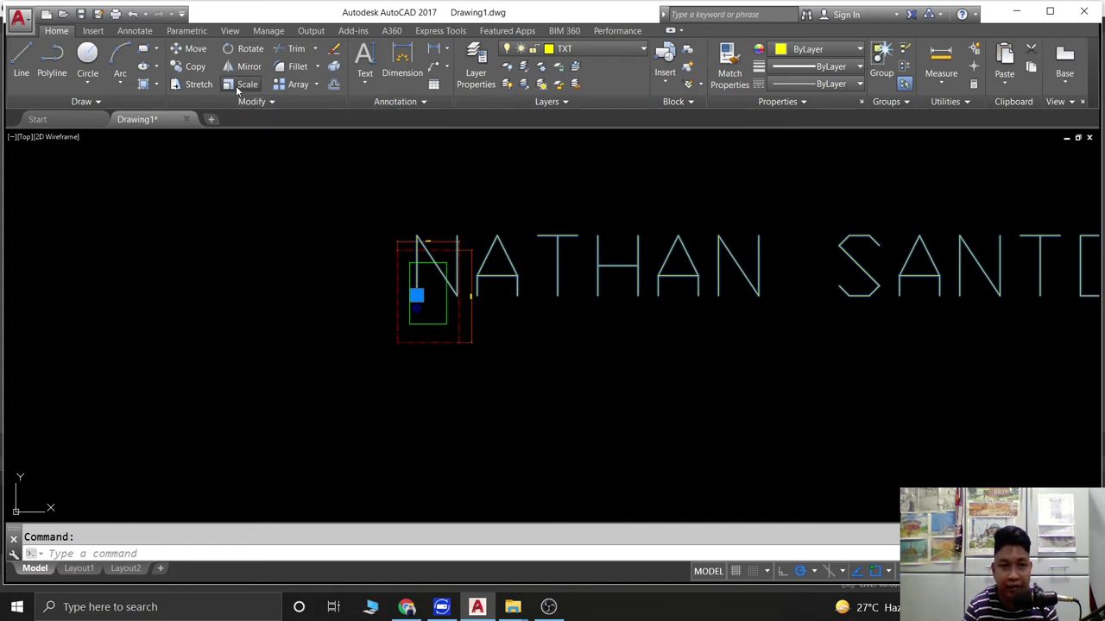
pyautogui.click(416, 308)
pyautogui.write('R')
pyautogui.press('Return')
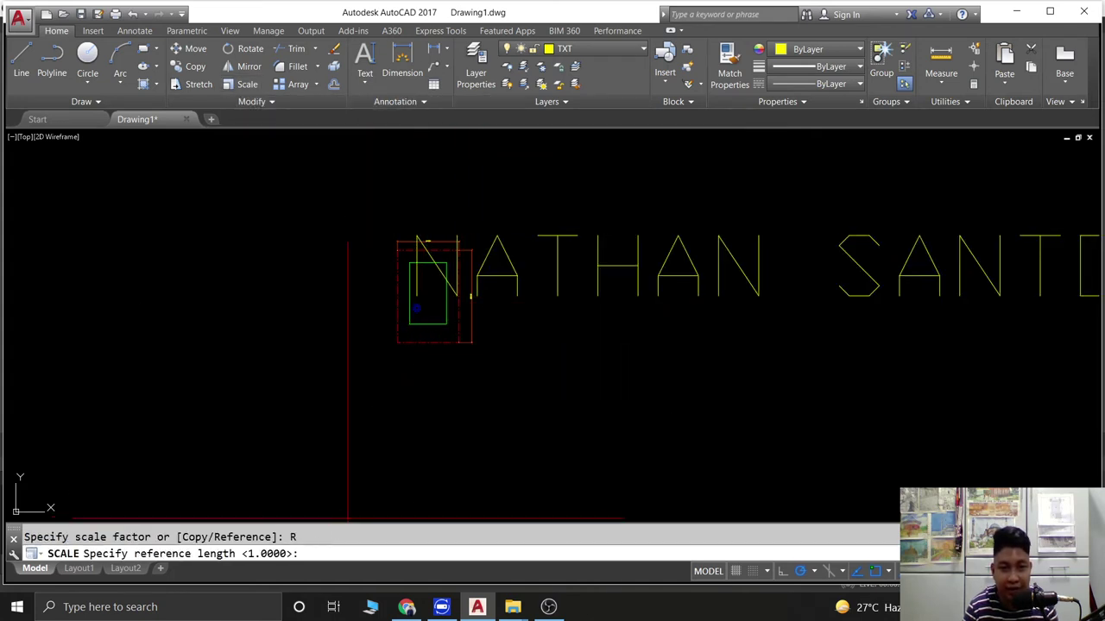
pyautogui.click(472, 343)
pyautogui.click(793, 223)
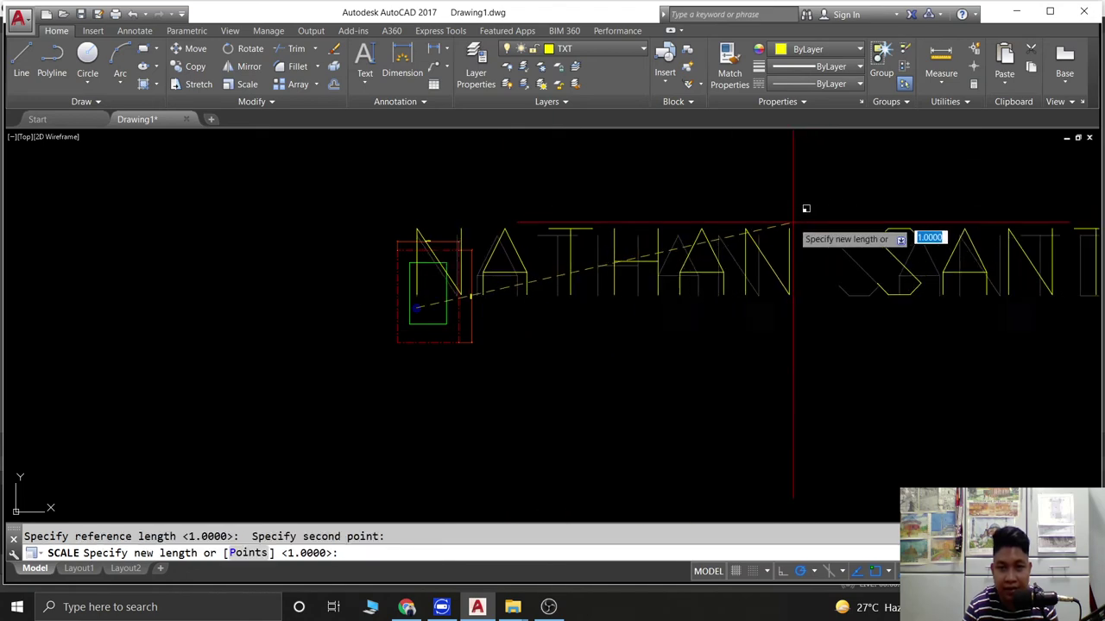
pyautogui.scroll(2, 466, 273)
pyautogui.scroll(3, 411, 328)
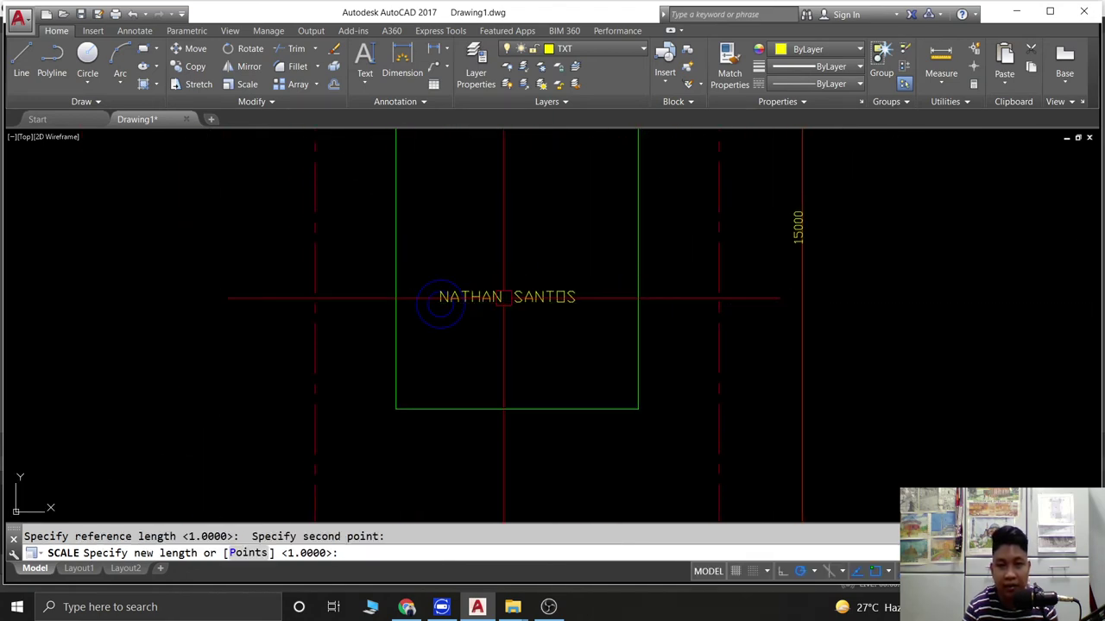
pyautogui.click(503, 297)
# Move the resized name text above the furniture circle.
pyautogui.click(441, 323)
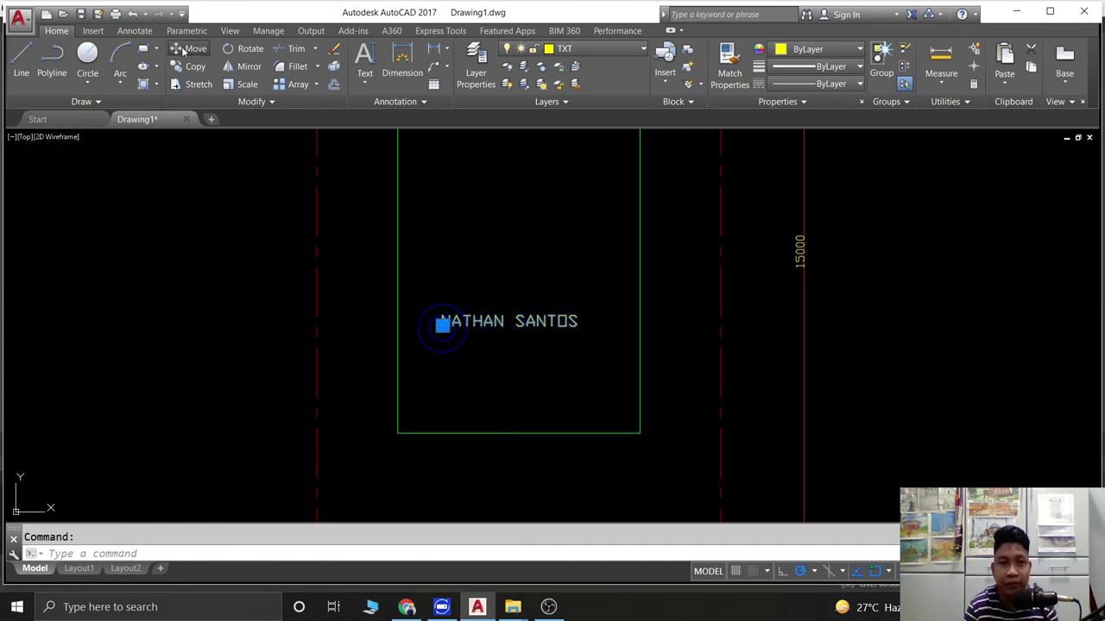
pyautogui.click(182, 50)
pyautogui.click(511, 366)
pyautogui.click(485, 233)
pyautogui.moveTo(485, 219); pyautogui.dragTo(485, 285, button='middle')
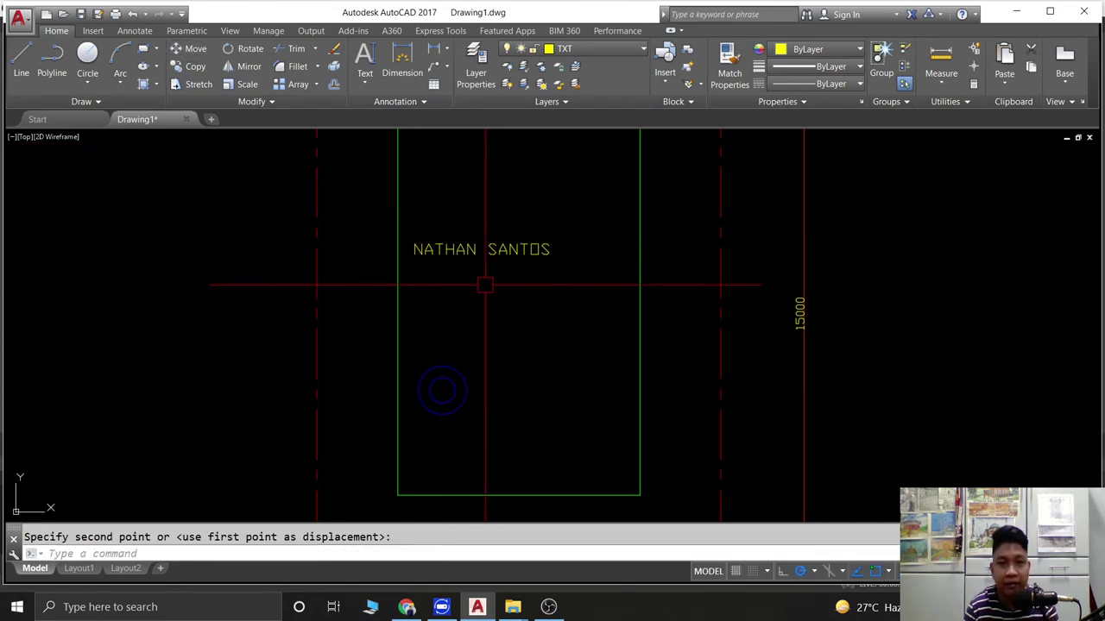
pyautogui.press('Escape')
pyautogui.click(365, 80)
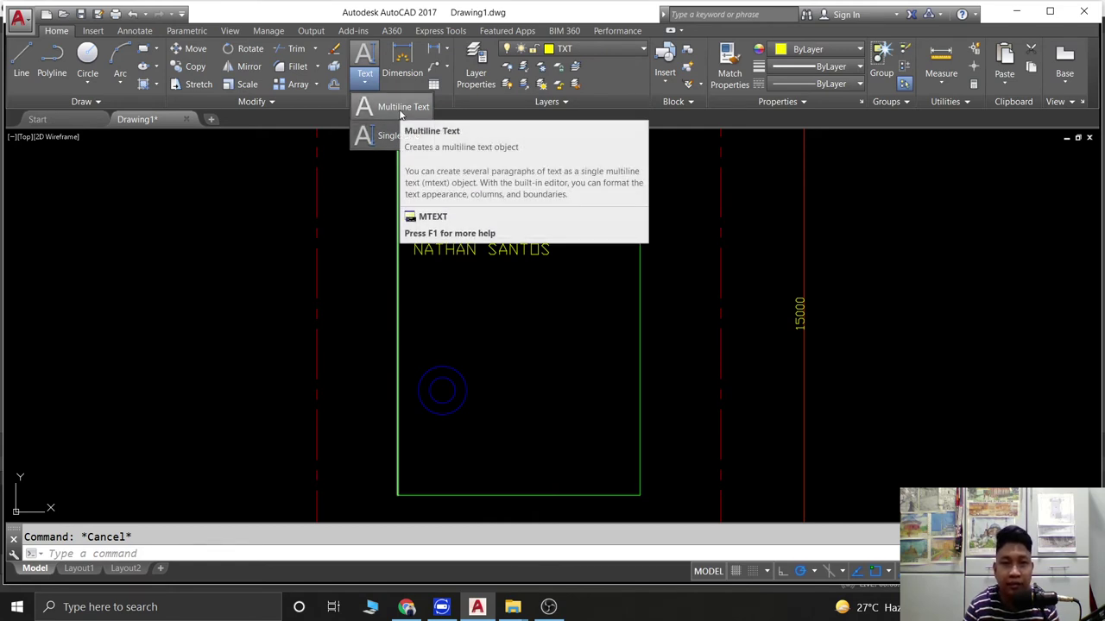
# Create a multiline text box inside the walls containing the person's name.
pyautogui.click(401, 110)
pyautogui.click(420, 301)
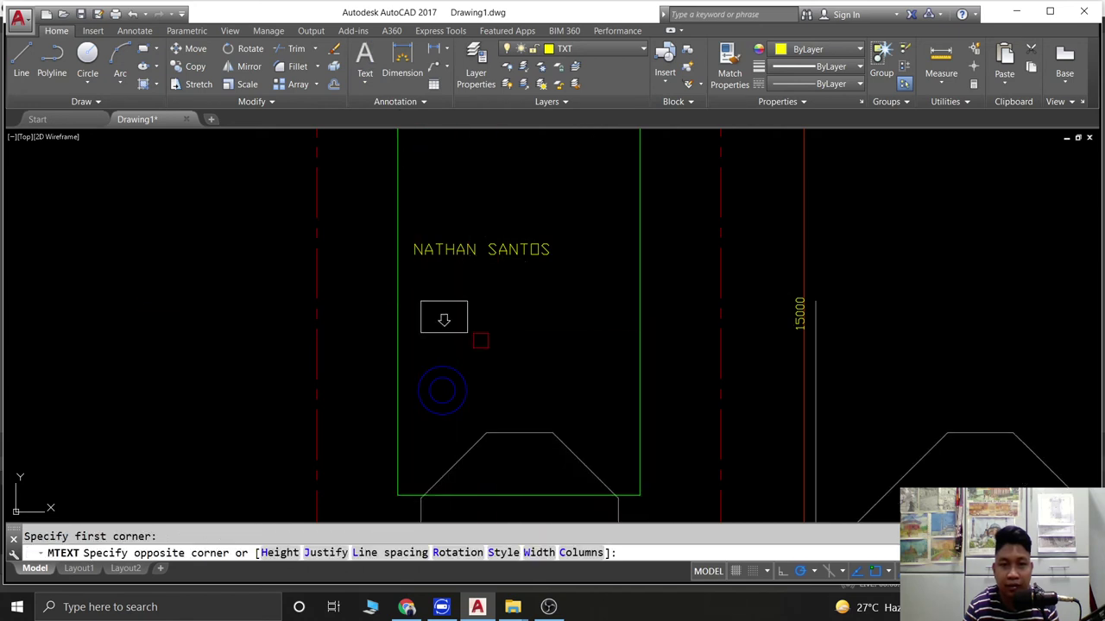
pyautogui.click(950, 399)
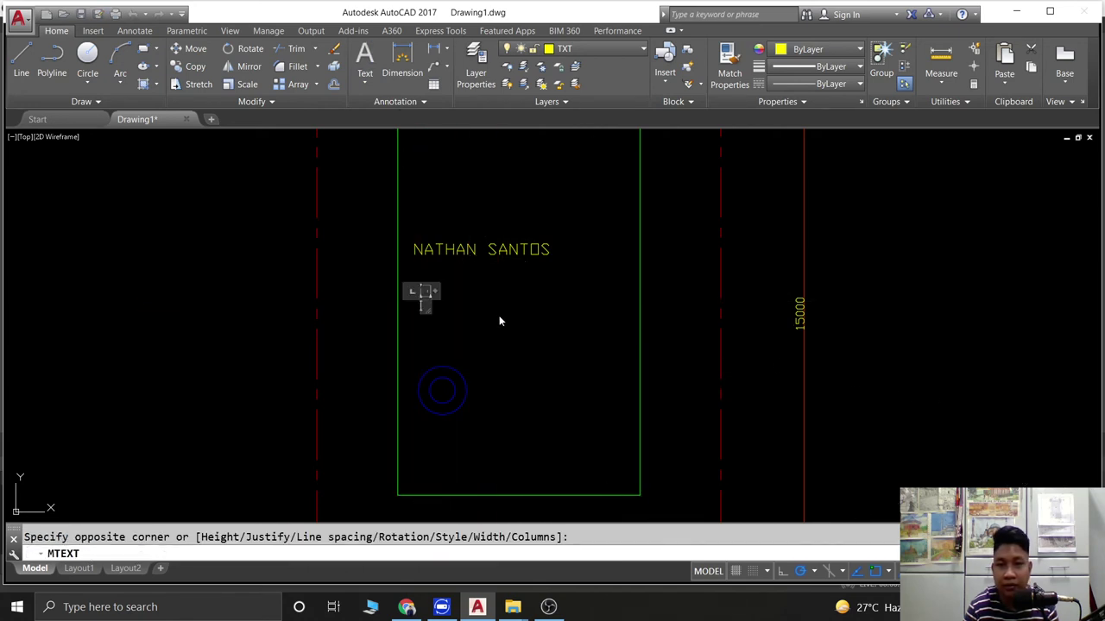
pyautogui.write('NATHAN')
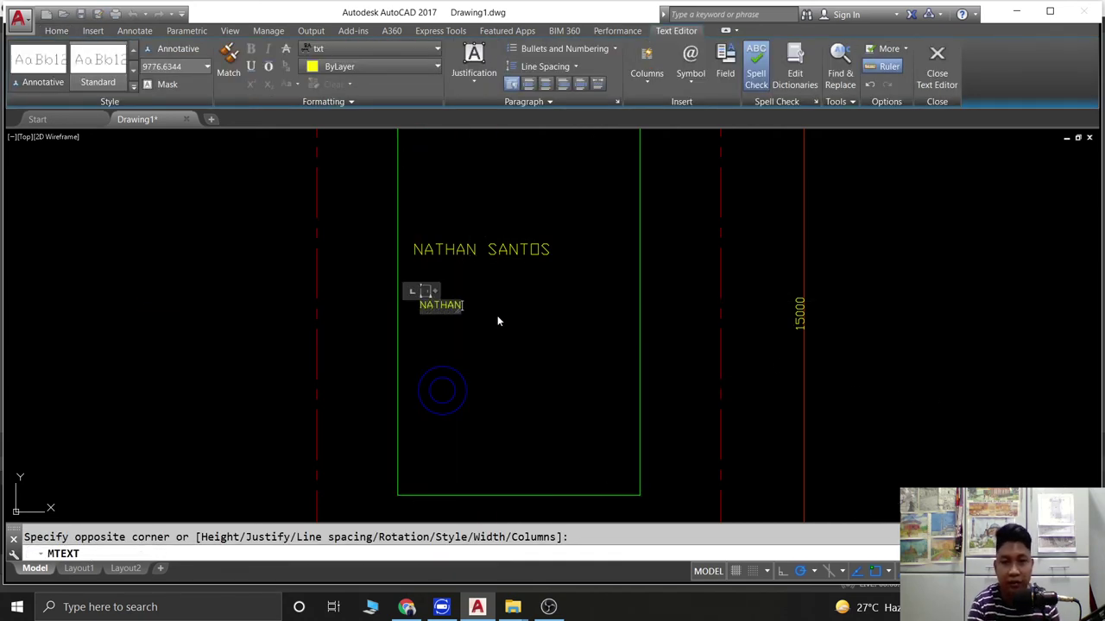
pyautogui.write(' SANTOS')
pyautogui.press('Escape')
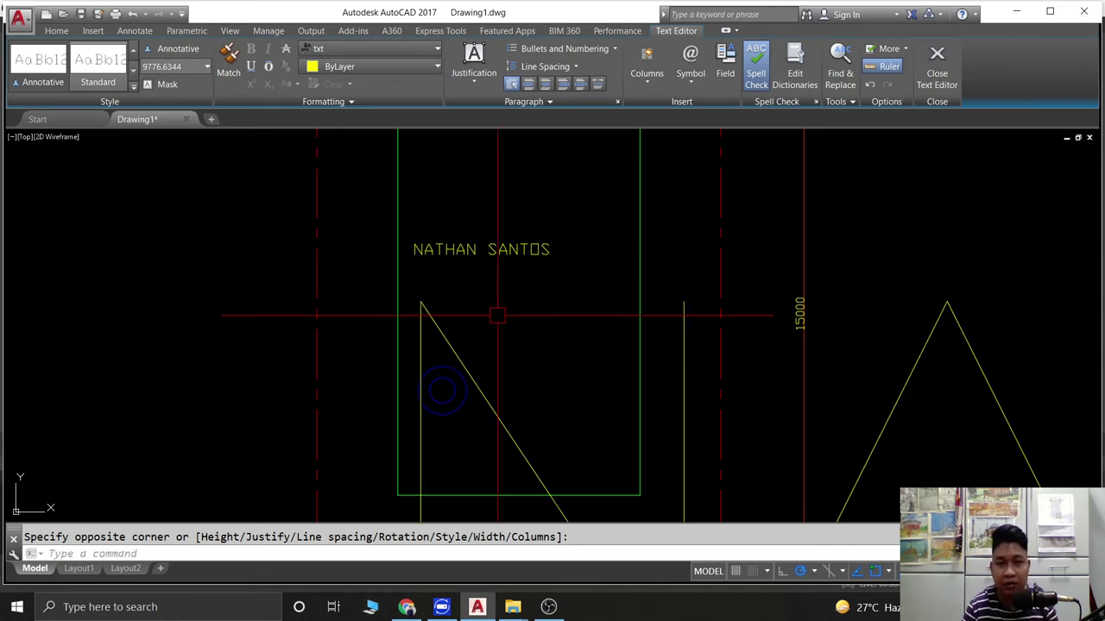
pyautogui.scroll(-3, 672, 322)
# Scale the oversized new name text down using the Reference option.
pyautogui.click(672, 322)
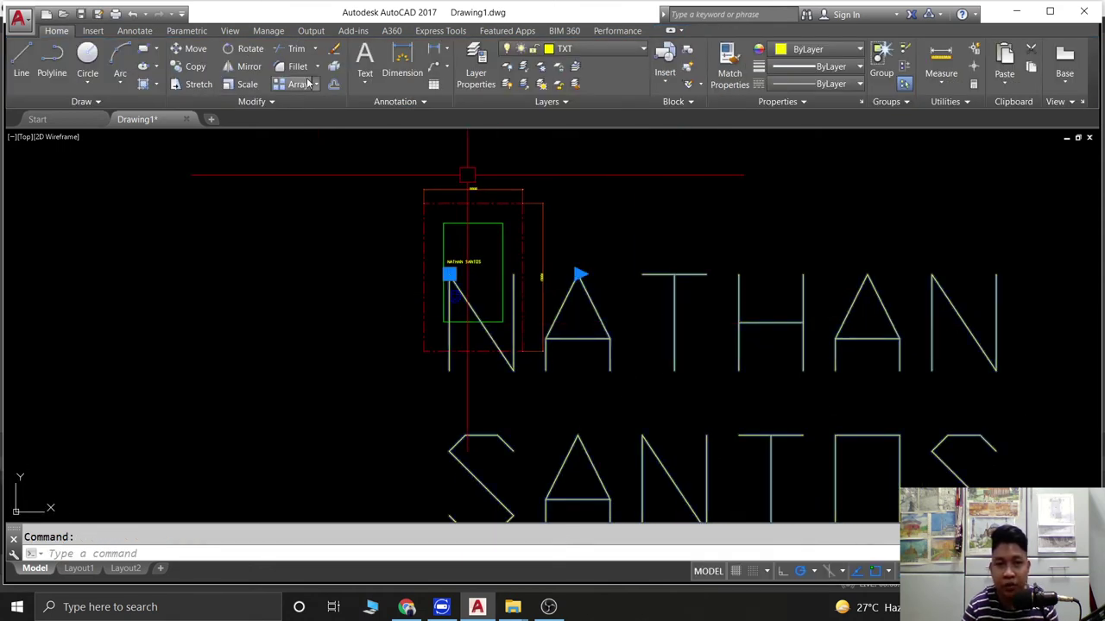
pyautogui.click(236, 86)
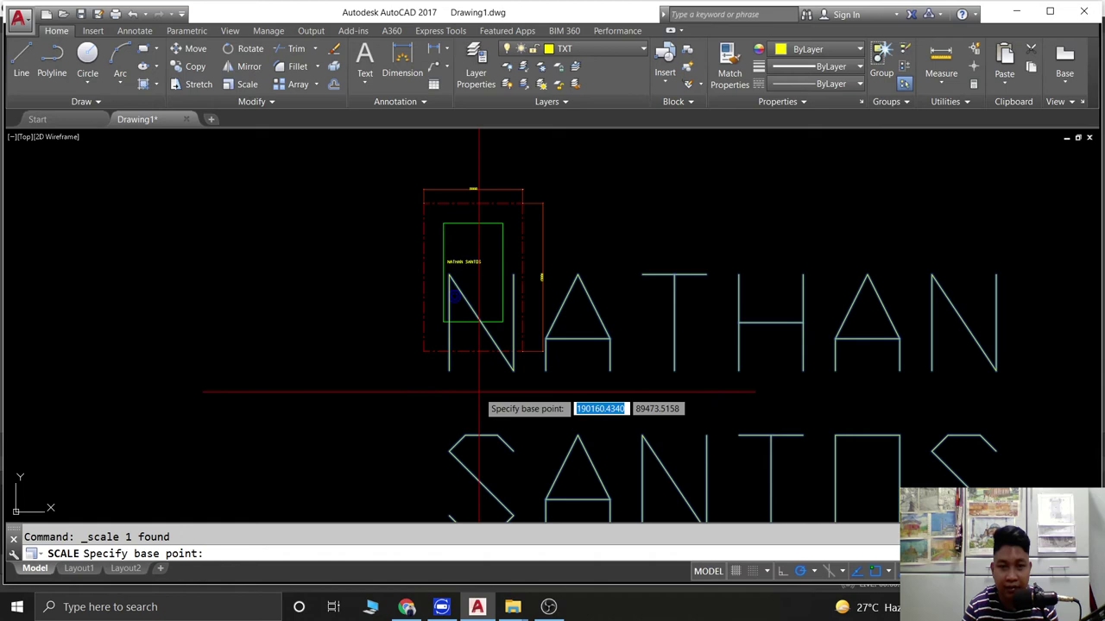
pyautogui.click(423, 413)
pyautogui.click(301, 553)
pyautogui.click(423, 412)
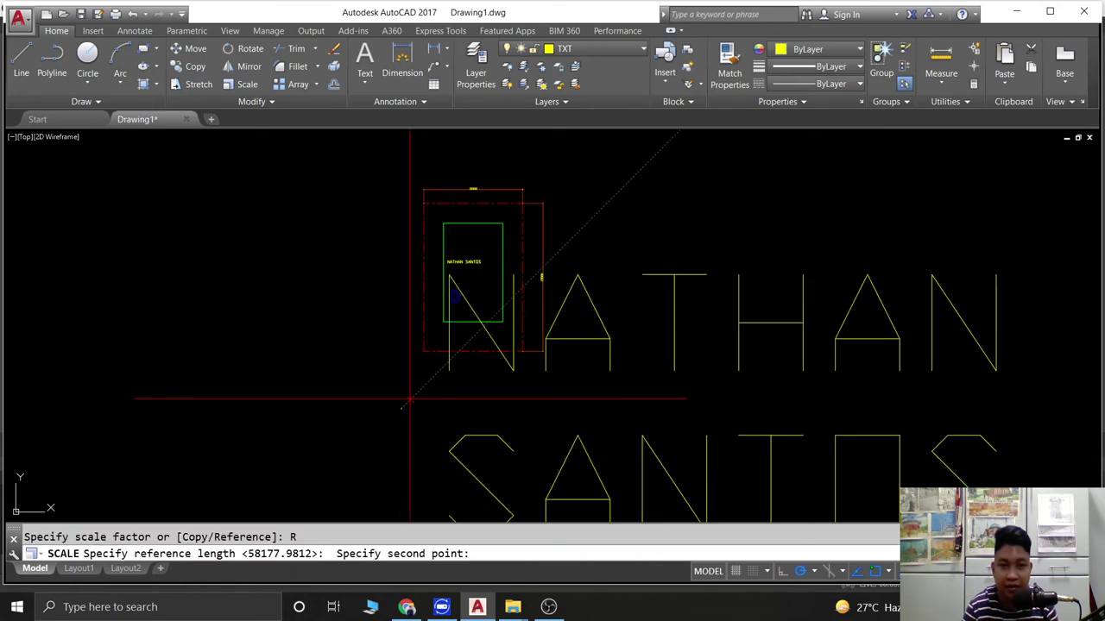
pyautogui.click(541, 277)
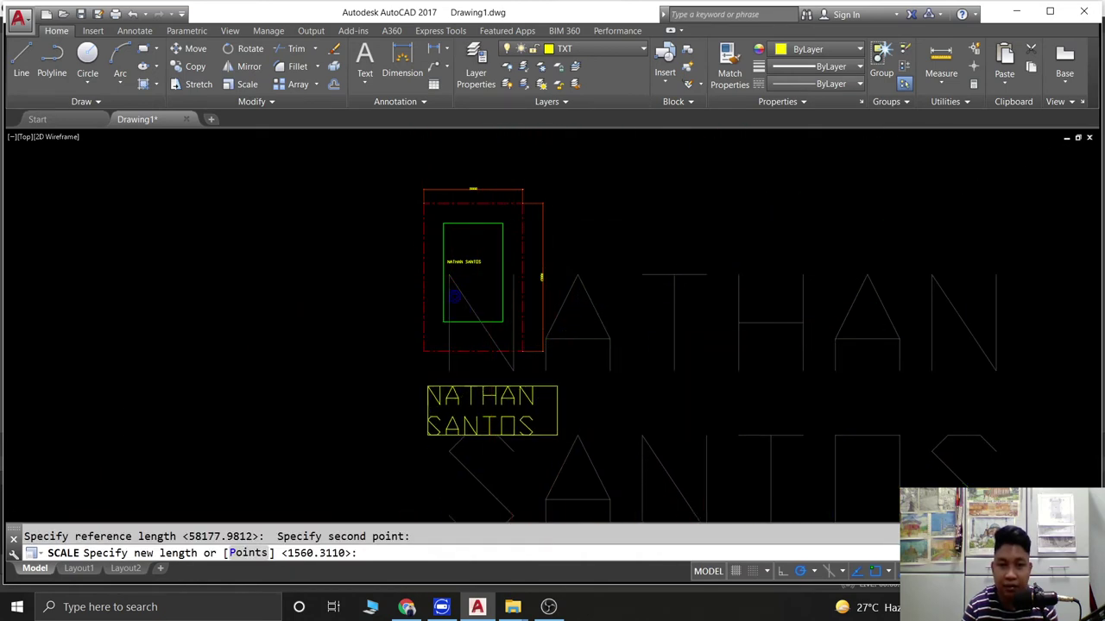
pyautogui.scroll(2, 464, 385)
pyautogui.scroll(2, 424, 354)
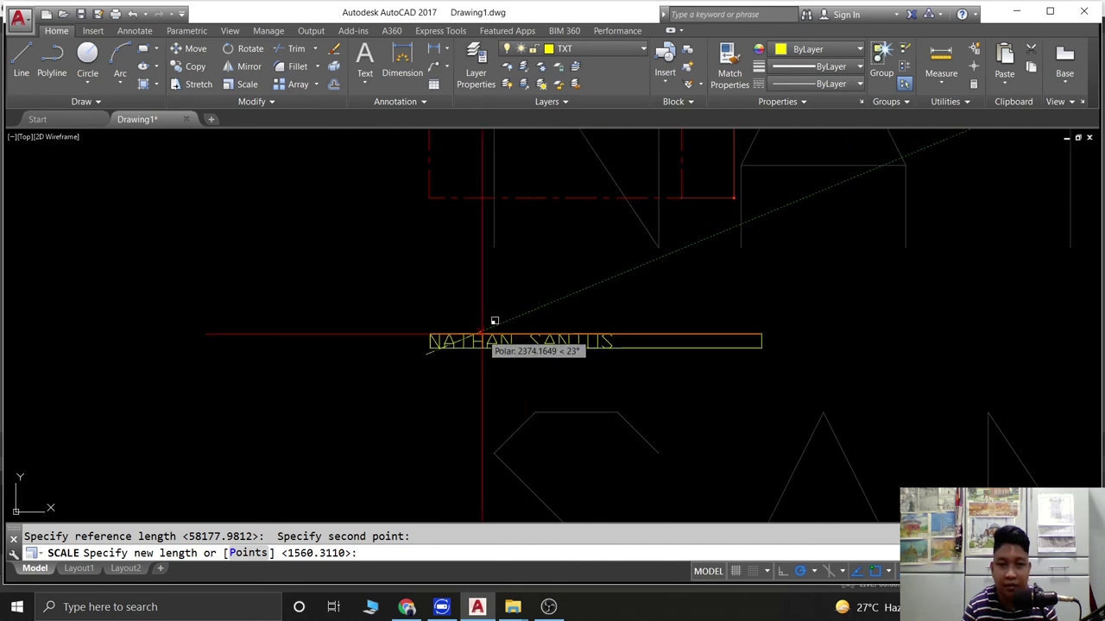
pyautogui.click(493, 320)
pyautogui.moveTo(493, 321); pyautogui.dragTo(479, 348, button='middle')
# Move the resized name text just below the original name label.
pyautogui.click(493, 368)
pyautogui.click(494, 369)
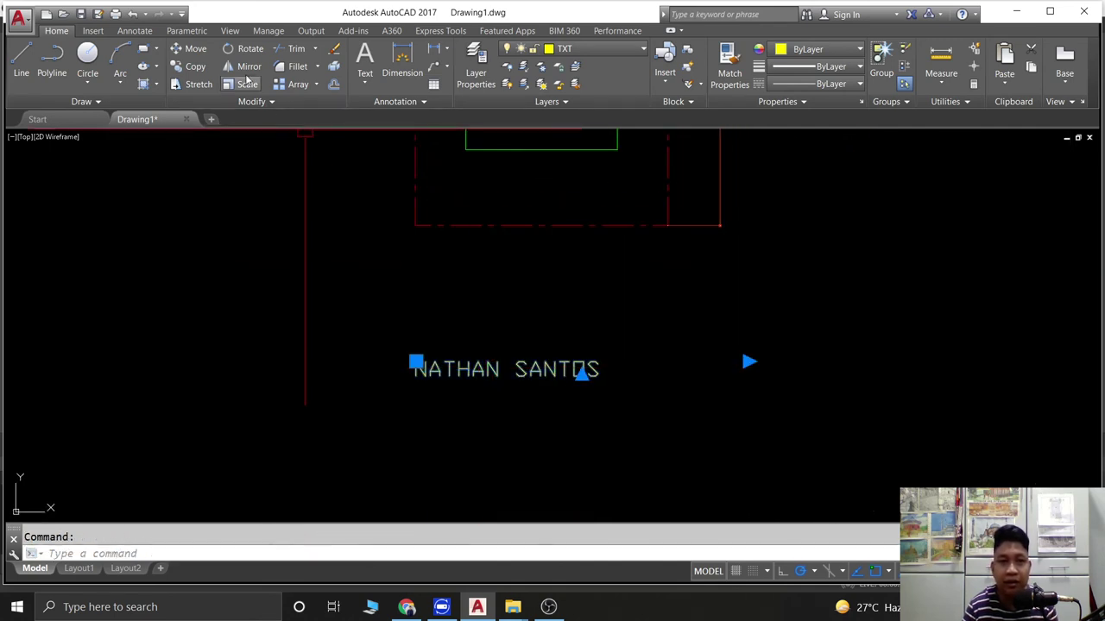
pyautogui.click(195, 49)
pyautogui.click(489, 382)
pyautogui.scroll(-3, 461, 402)
pyautogui.scroll(1, 456, 365)
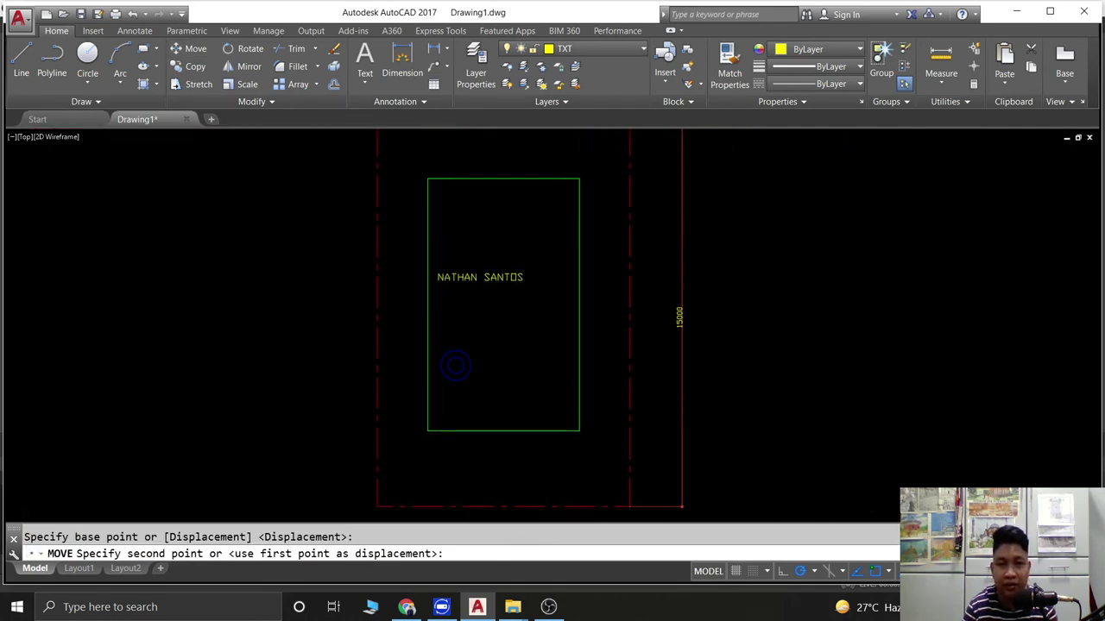
pyautogui.scroll(4, 454, 287)
pyautogui.click(437, 264)
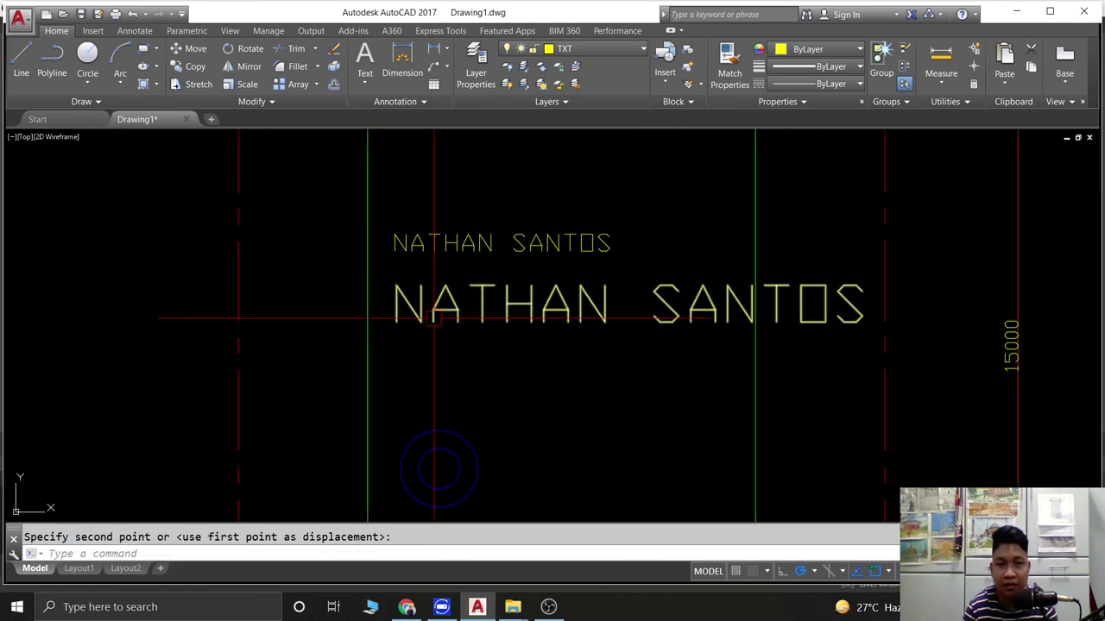
pyautogui.moveTo(546, 262); pyautogui.dragTo(513, 300, button='middle')
pyautogui.press('Escape')
# Open the smaller name text for editing, then cancel to undo the stray letters.
pyautogui.doubleClick(526, 243)
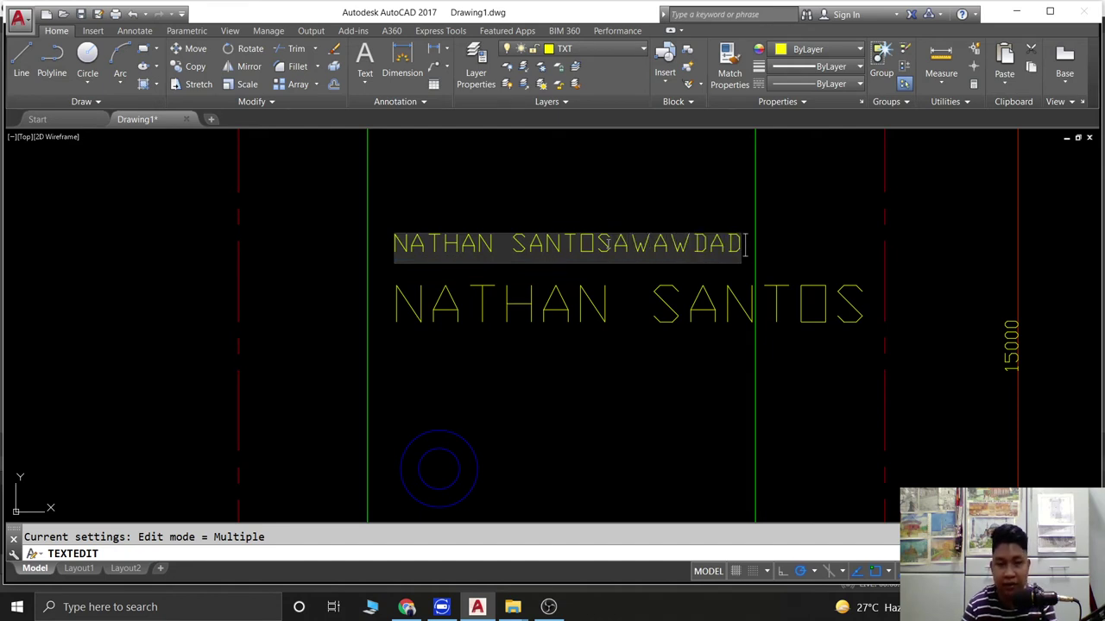
pyautogui.press('Return')
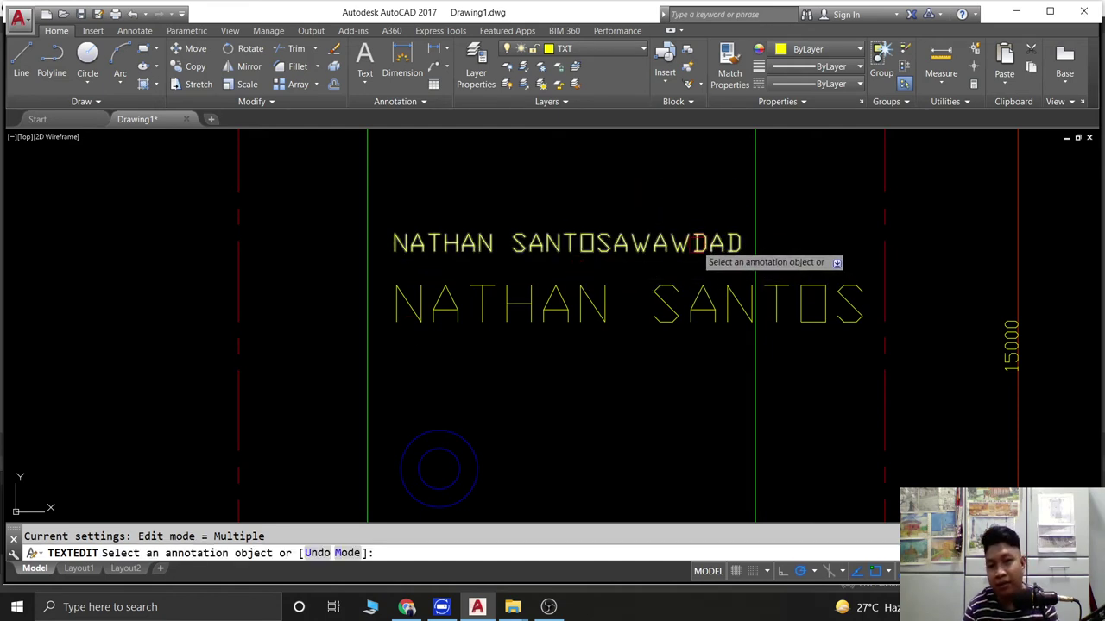
pyautogui.press('Escape')
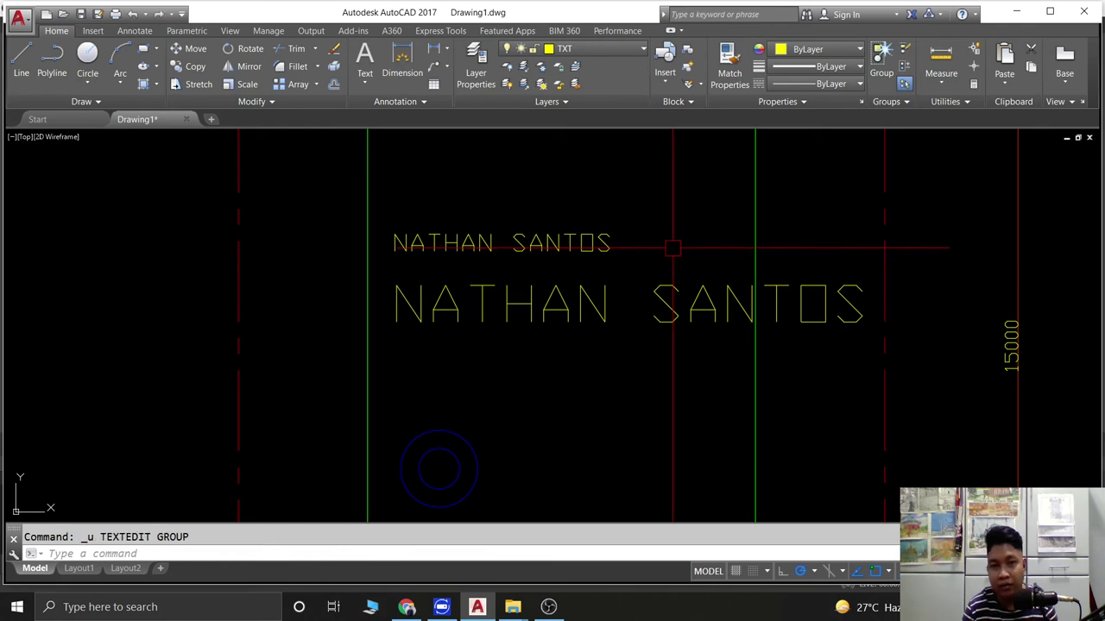
pyautogui.scroll(-2, 592, 300)
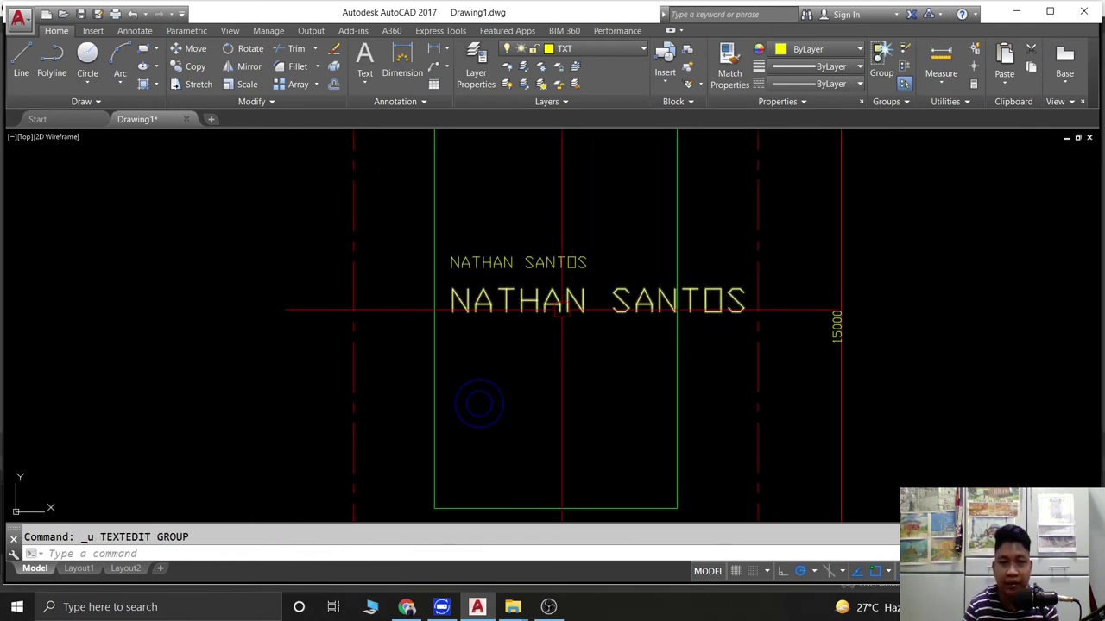
pyautogui.scroll(2, 552, 290)
pyautogui.press('Escape')
# Add a second line reading BS ARCHITECTURE under the larger name text.
pyautogui.click(393, 297)
pyautogui.doubleClick(682, 316)
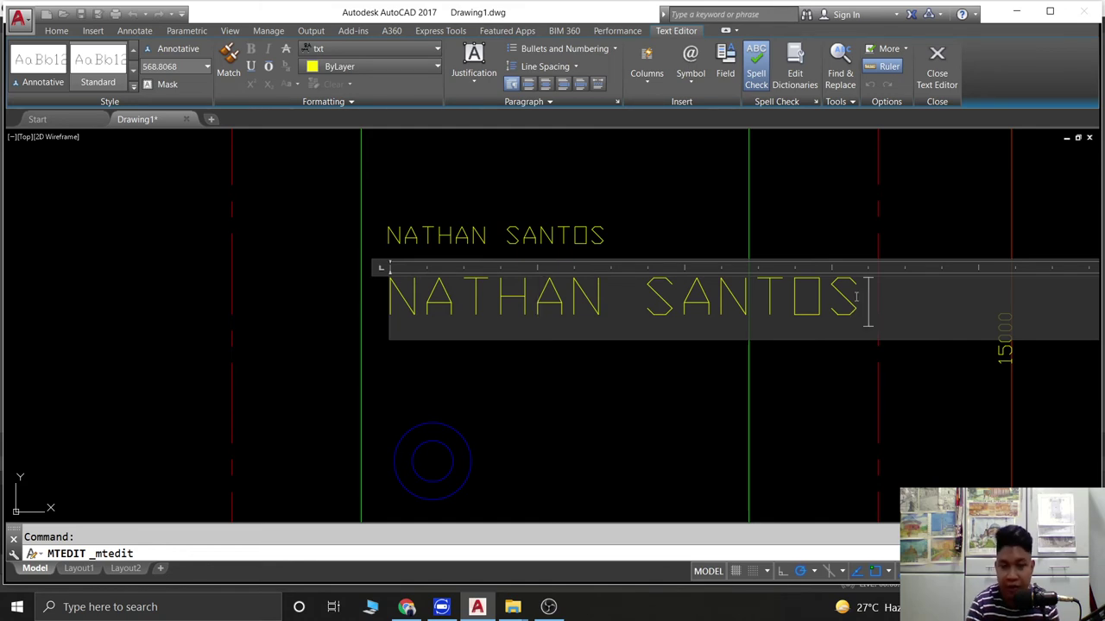
pyautogui.press('Return')
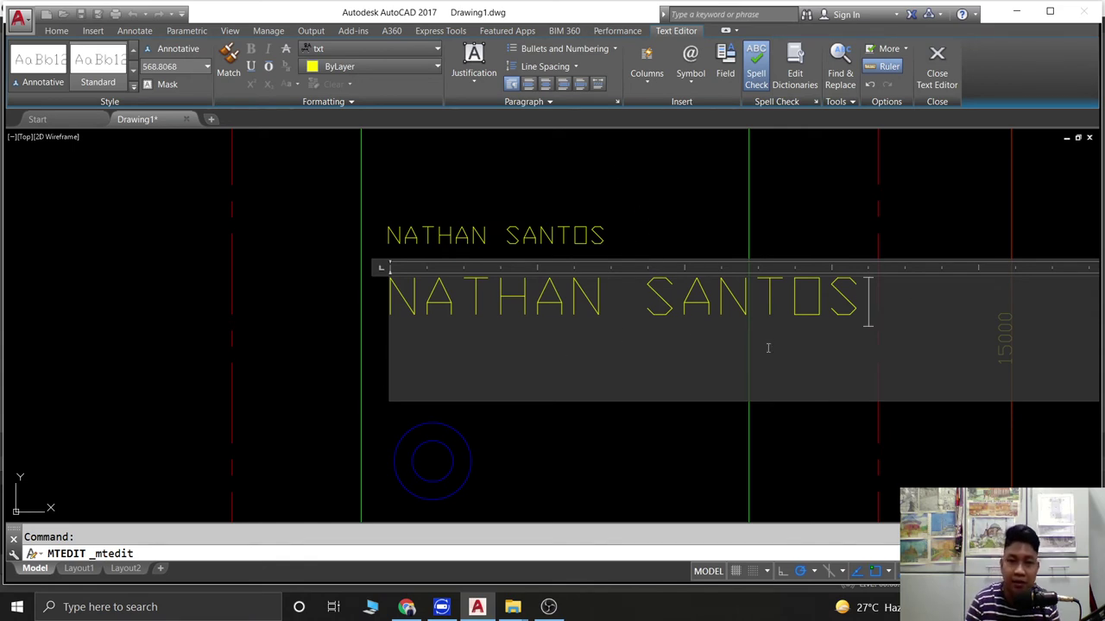
pyautogui.press('Return')
pyautogui.write('BS ARCHITECTURE')
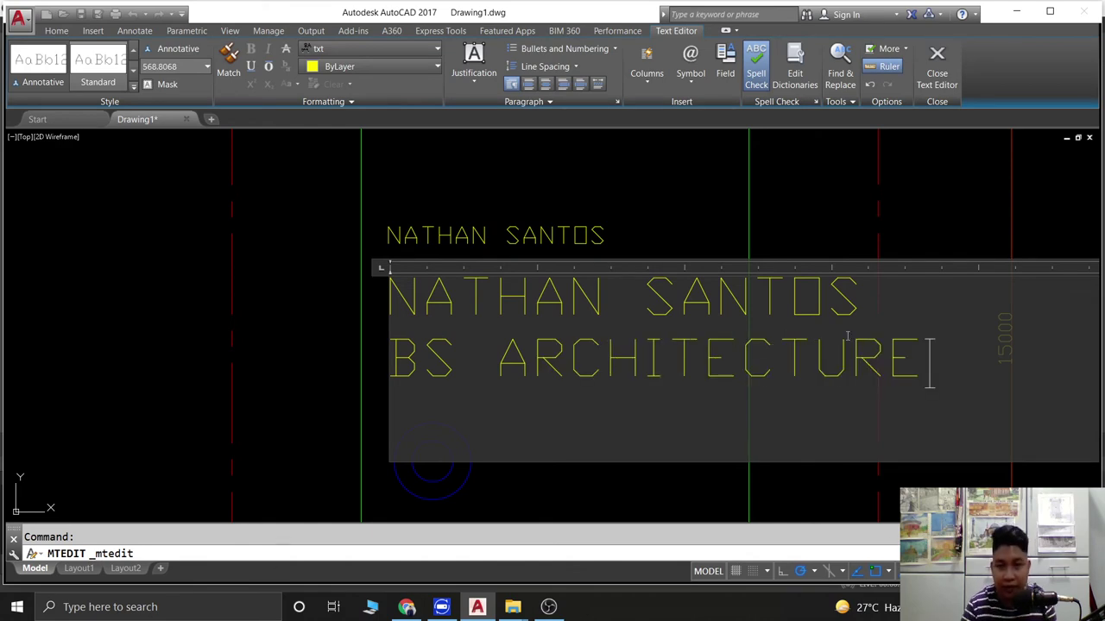
pyautogui.click(726, 227)
# Recentre the view and select the two-line name text for scaling.
pyautogui.moveTo(594, 311); pyautogui.dragTo(528, 284, button='middle')
pyautogui.press('Escape')
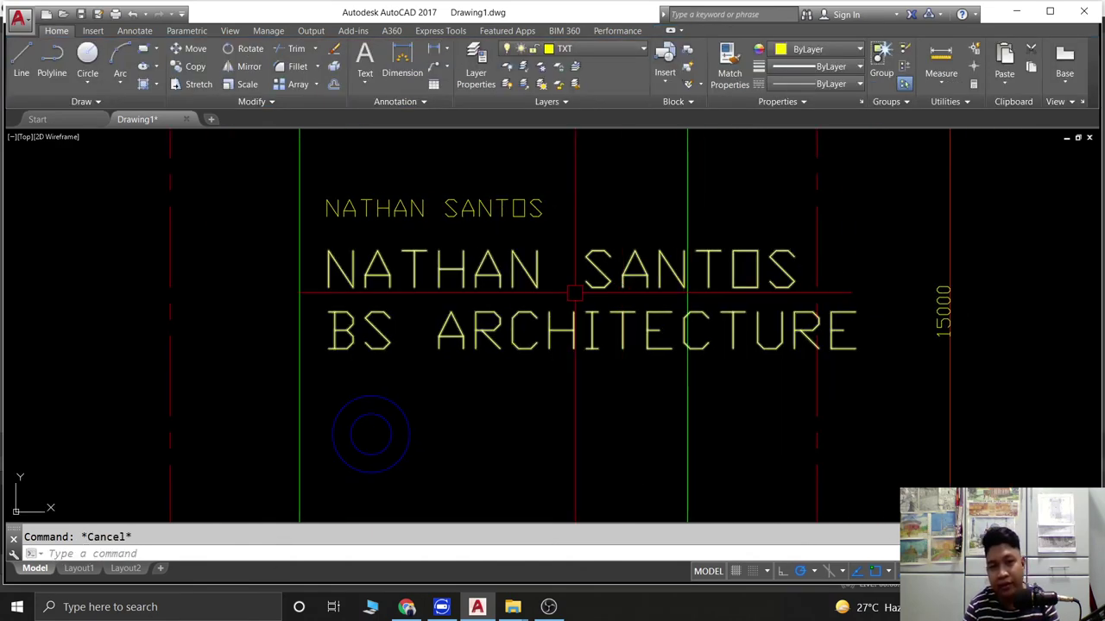
pyautogui.click(528, 285)
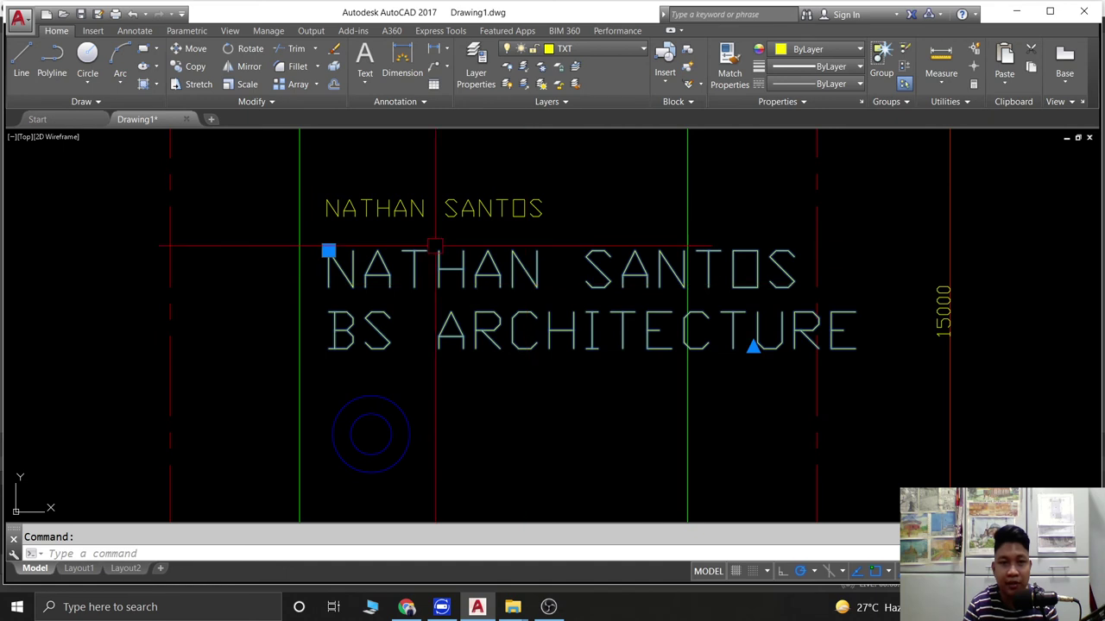
pyautogui.click(245, 86)
# Scale the two-line label by Reference so it matches the smaller name's size.
pyautogui.click(327, 347)
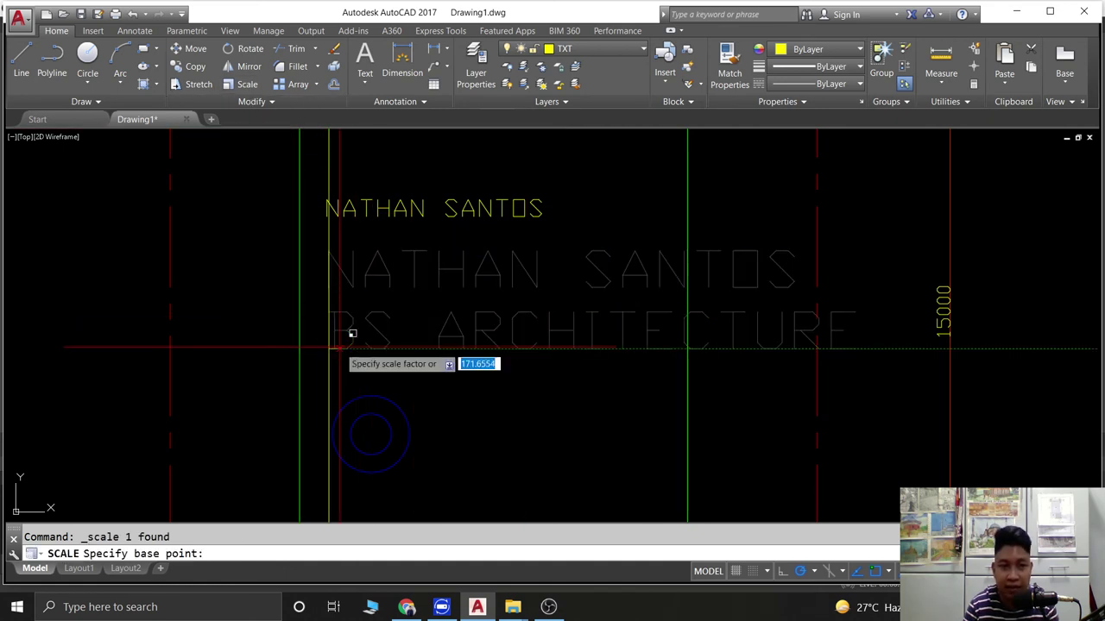
pyautogui.write('R')
pyautogui.press('Return')
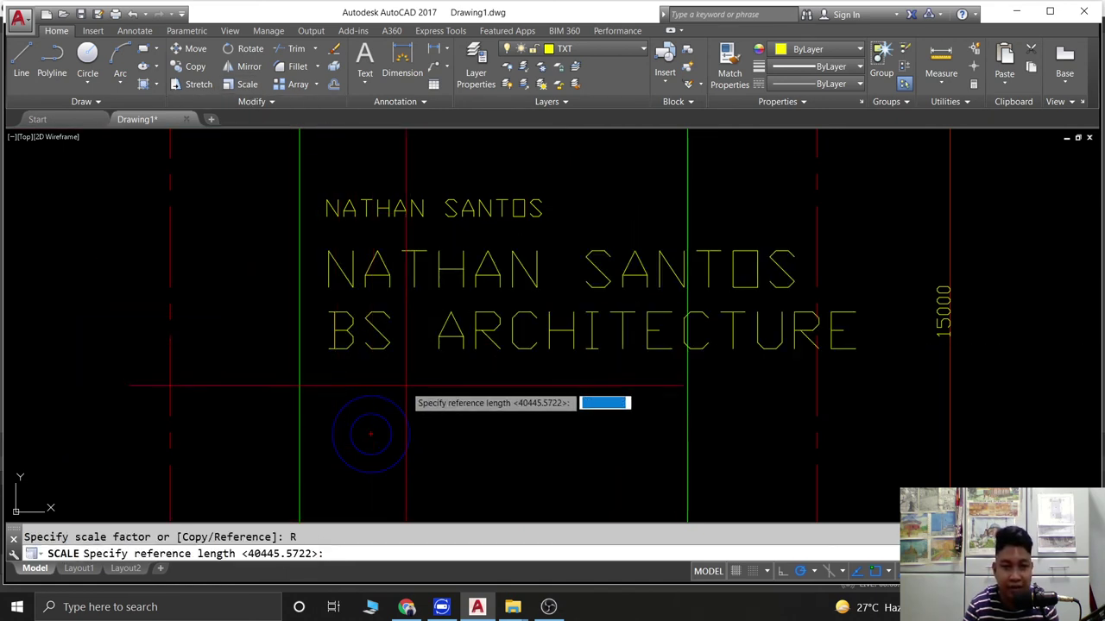
pyautogui.click(398, 374)
pyautogui.click(639, 217)
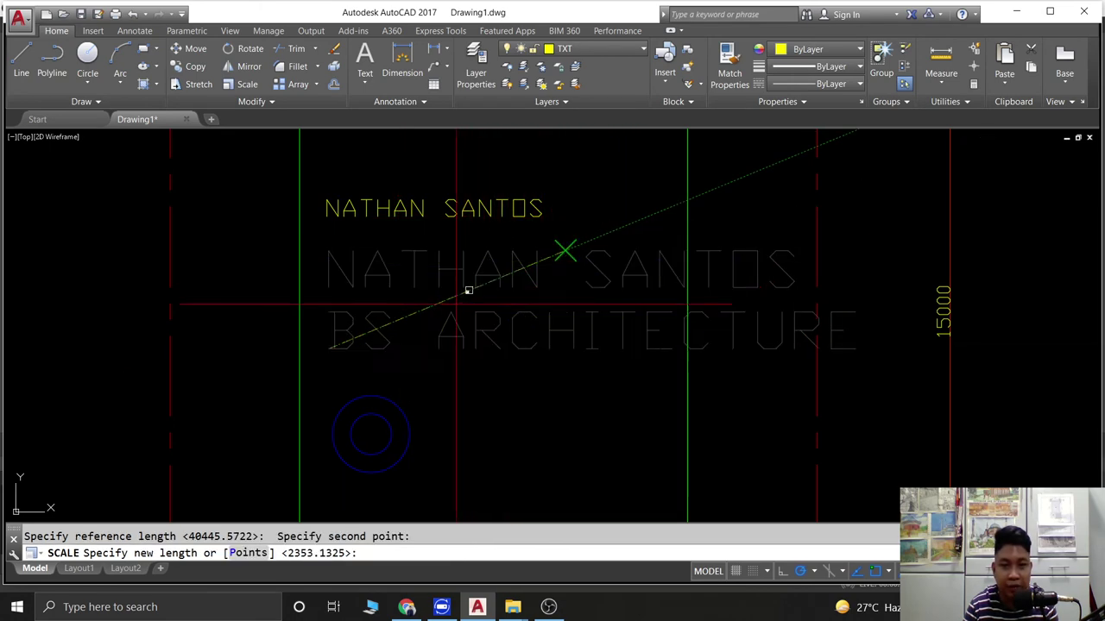
pyautogui.scroll(3, 421, 311)
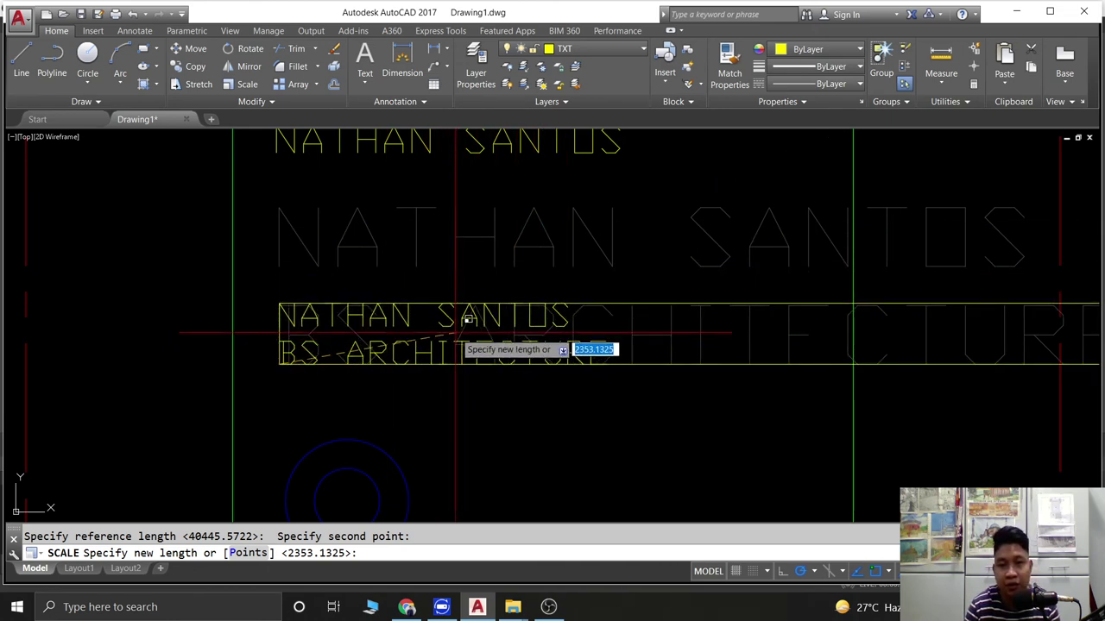
pyautogui.press('Escape')
pyautogui.scroll(-2, 462, 328)
pyautogui.scroll(-3, 462, 328)
pyautogui.scroll(2, 462, 328)
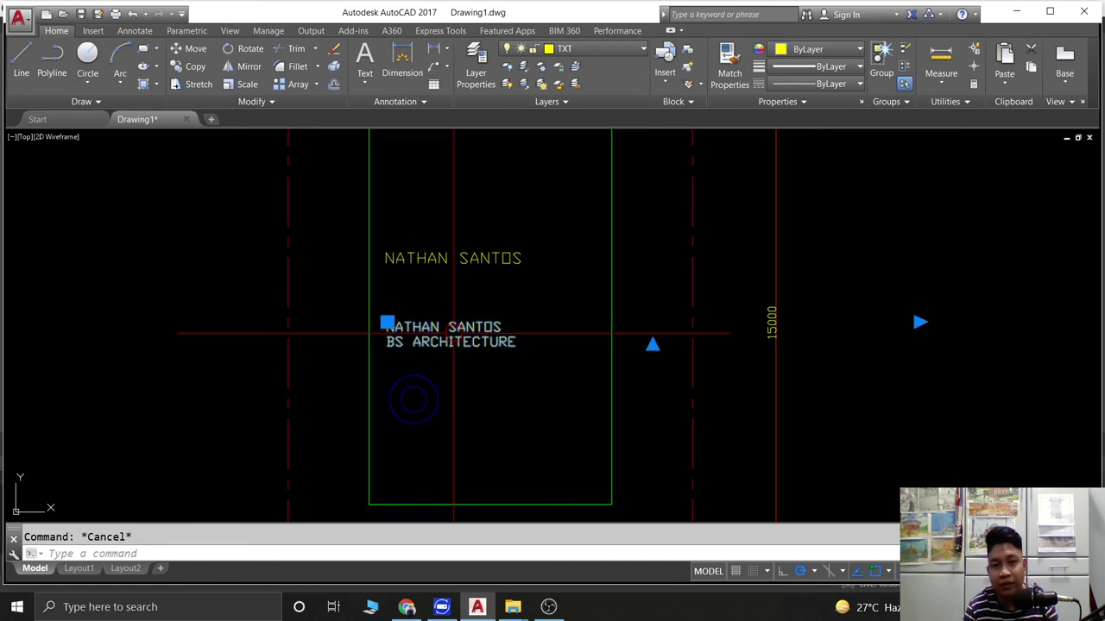
# Move both name labels to sit just right of the property line.
pyautogui.click(452, 258)
pyautogui.click(188, 49)
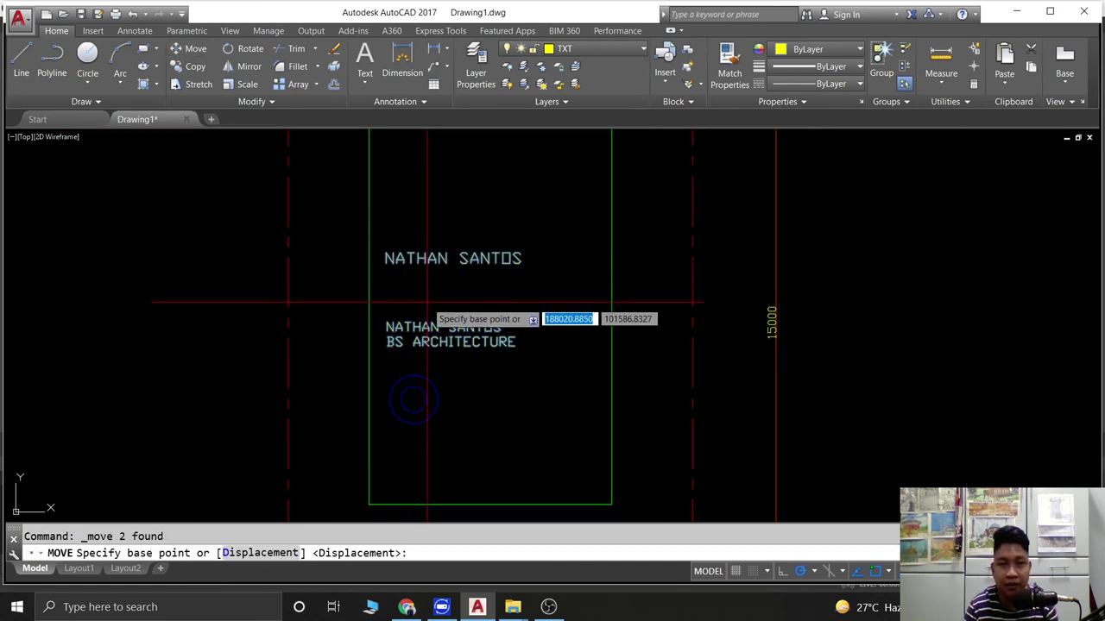
pyautogui.click(427, 303)
pyautogui.moveTo(427, 303); pyautogui.dragTo(233, 279, button='middle')
pyautogui.click(673, 317)
pyautogui.scroll(-3, 500, 284)
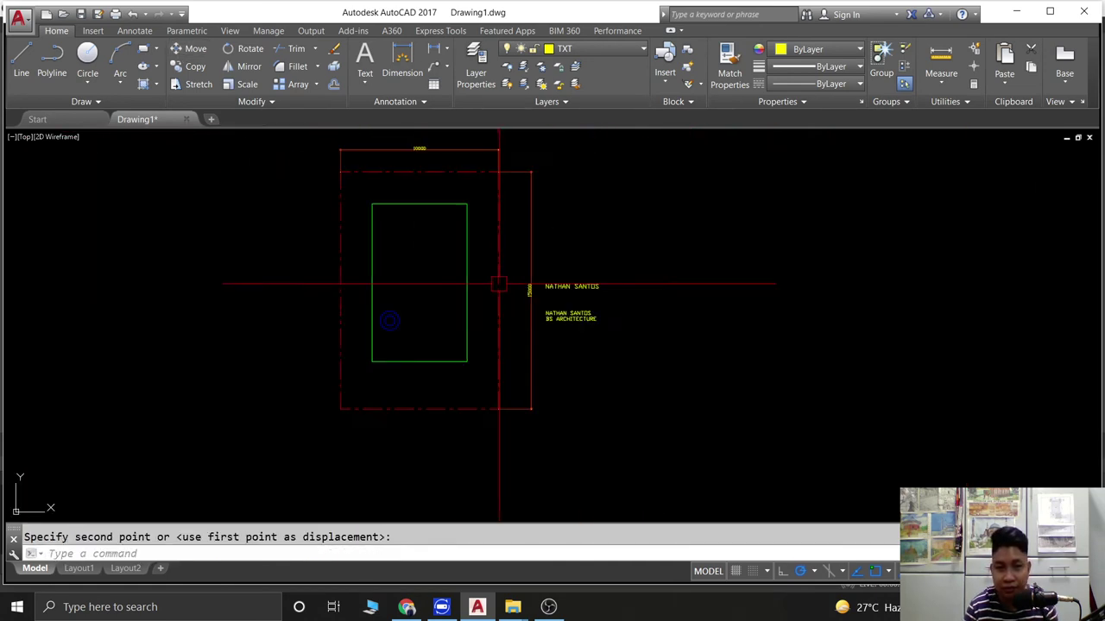
pyautogui.scroll(2, 538, 256)
pyautogui.scroll(-2, 537, 256)
pyautogui.press('Escape')
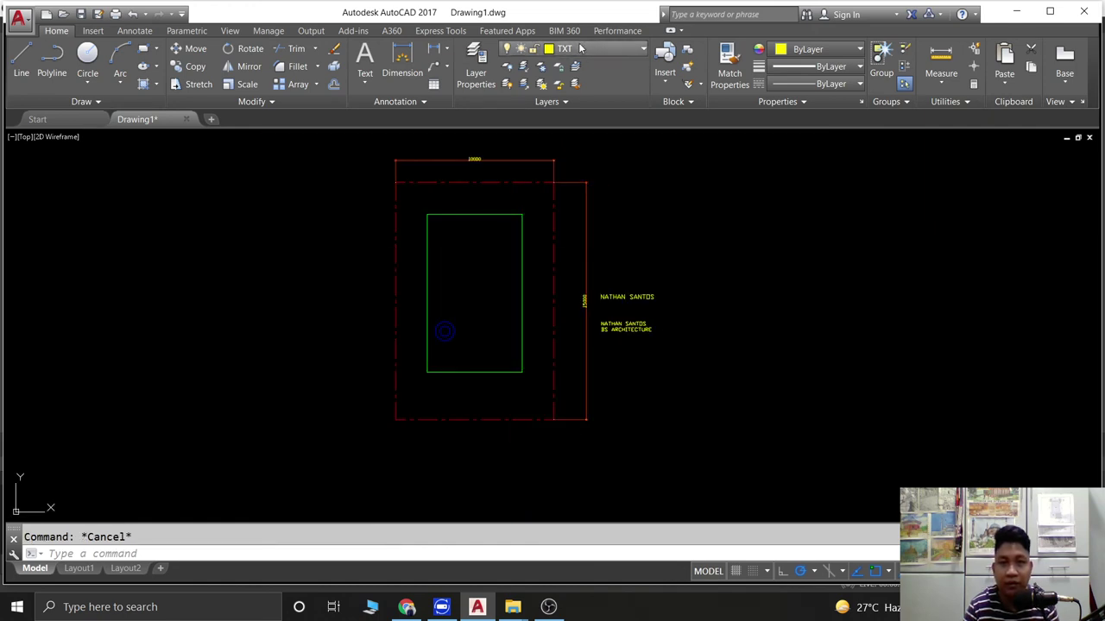
# On the FIXTURE layer, draw a small rectangle above the blue circle inside the walls.
pyautogui.click(581, 48)
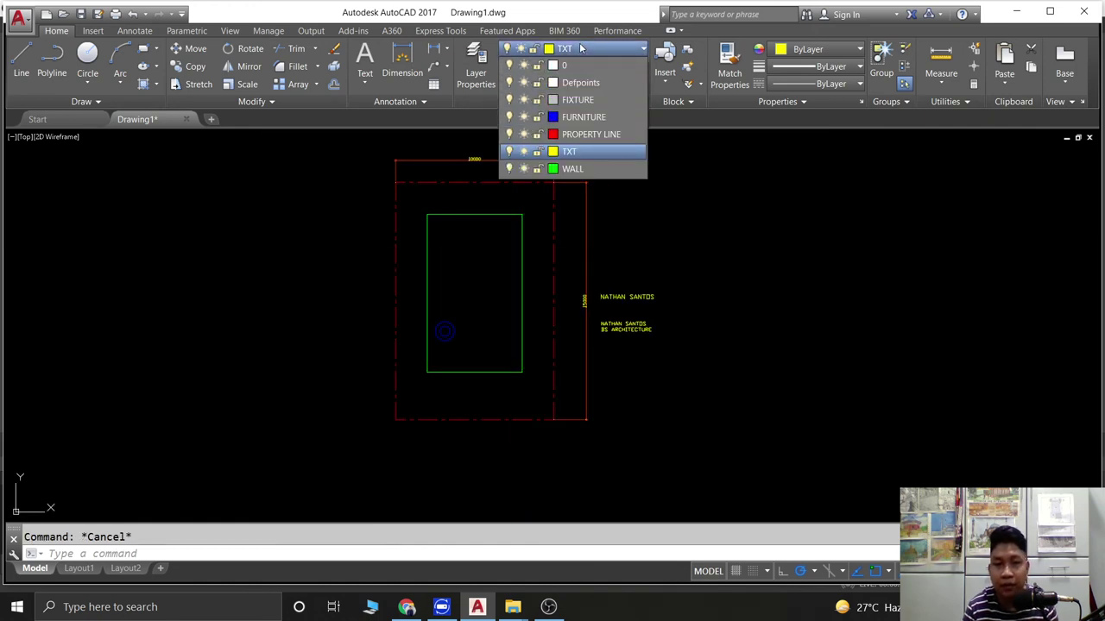
pyautogui.click(596, 102)
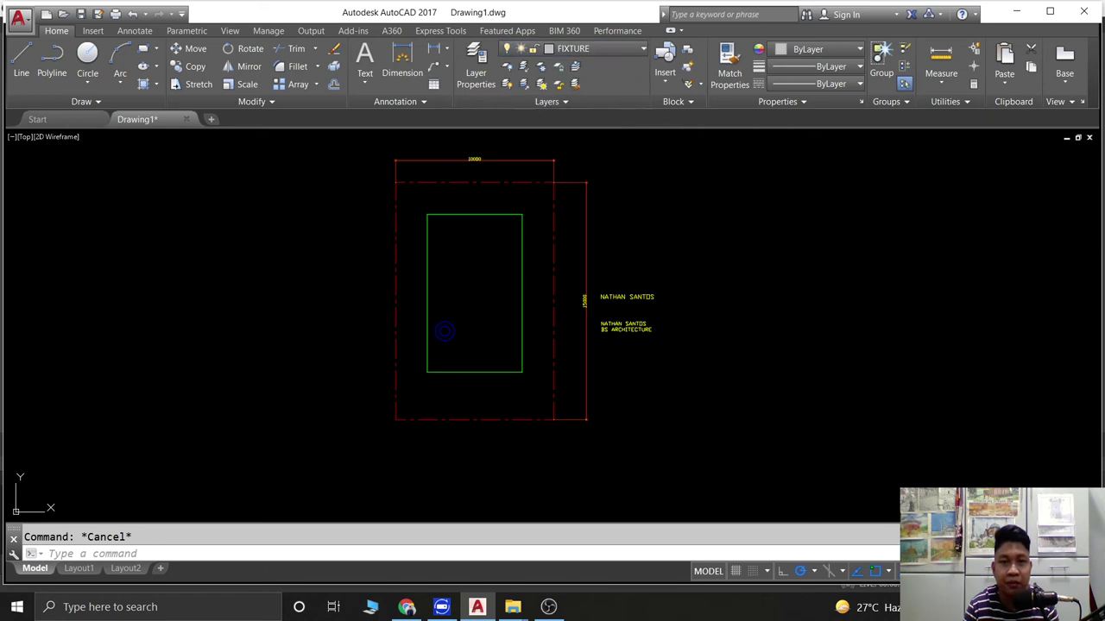
pyautogui.click(89, 68)
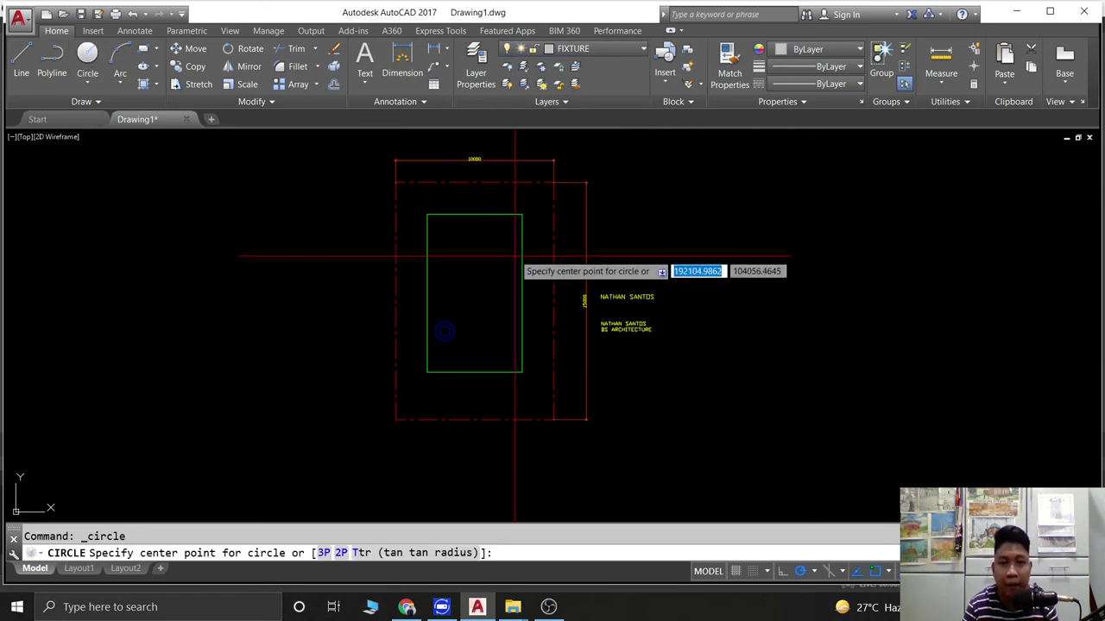
pyautogui.scroll(4, 475, 268)
pyautogui.scroll(2, 431, 311)
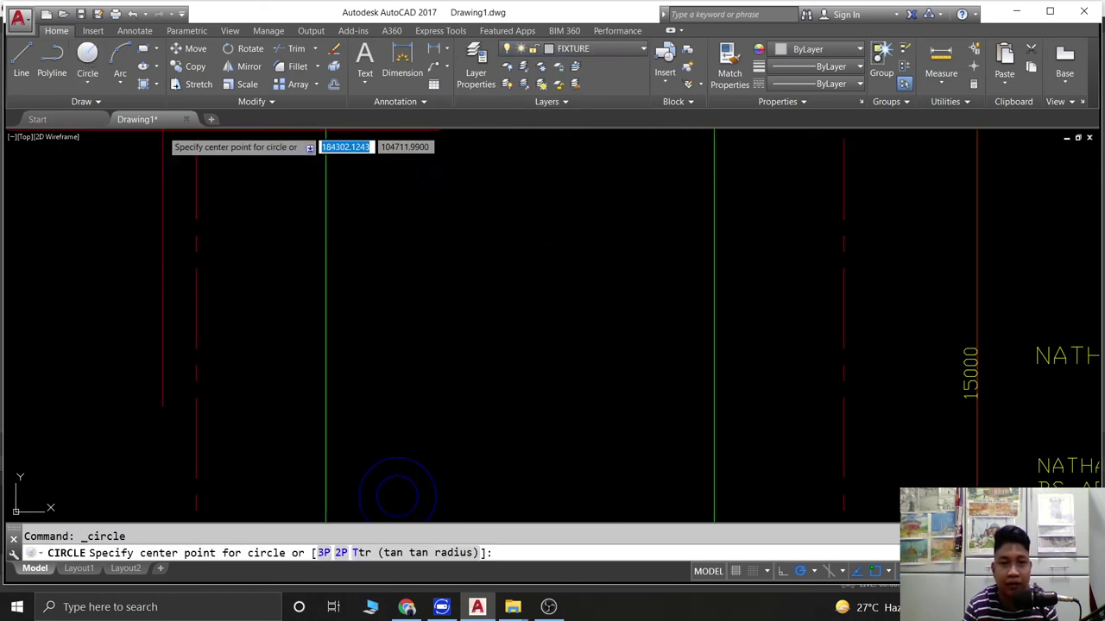
pyautogui.click(387, 285)
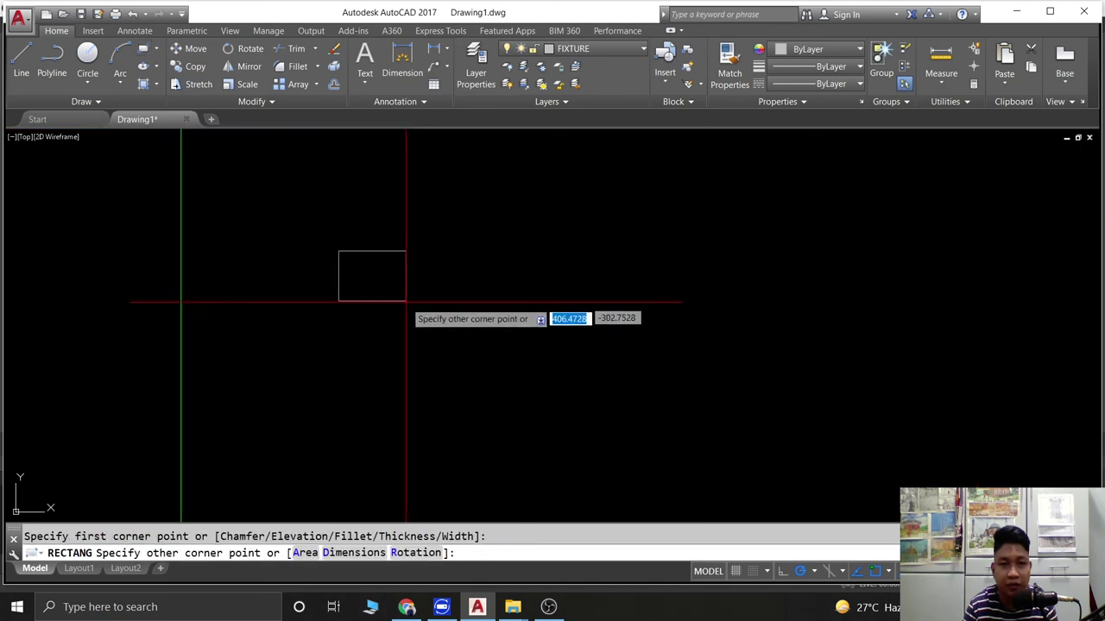
pyautogui.click(417, 303)
pyautogui.scroll(-5, 423, 304)
pyautogui.scroll(2, 441, 306)
pyautogui.scroll(4, 441, 305)
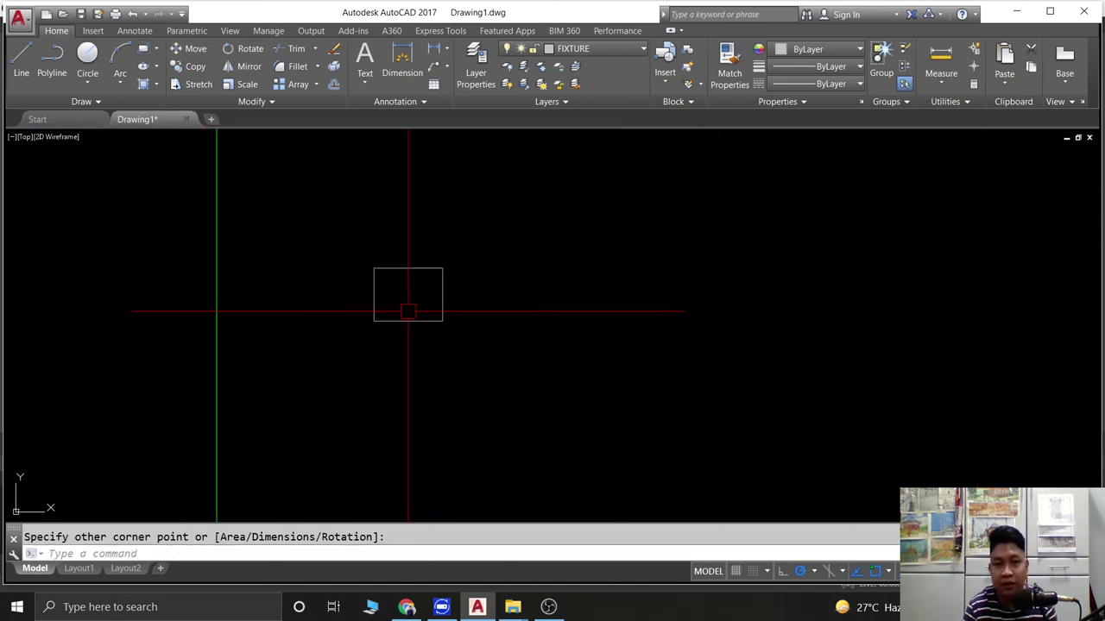
# Select the new rectangle and check its layer in the layer list.
pyautogui.click(442, 320)
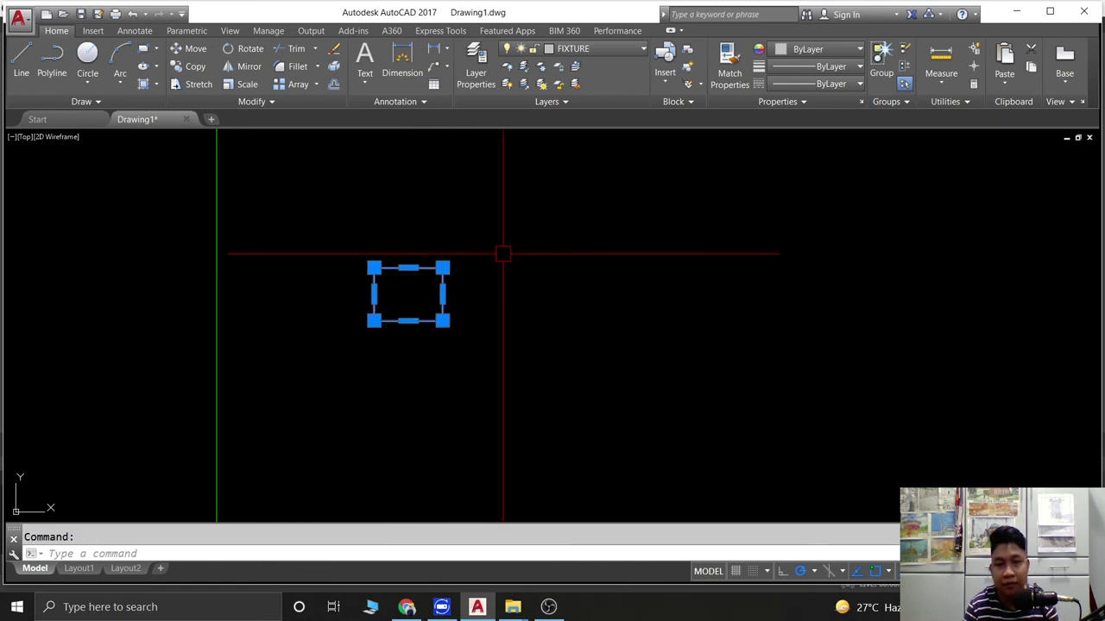
pyautogui.click(579, 49)
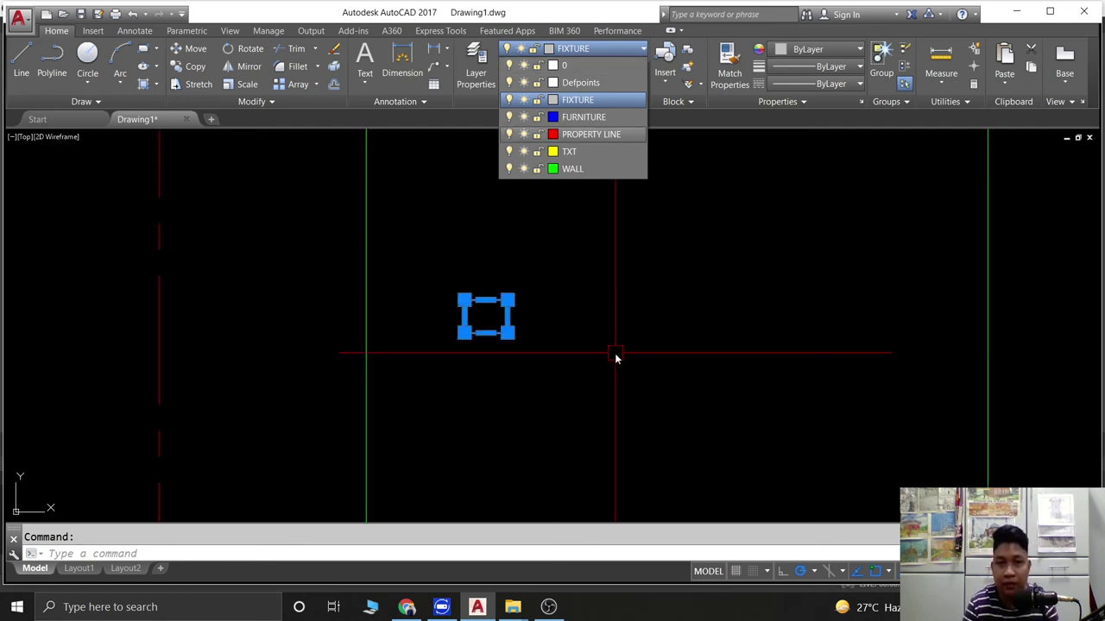
pyautogui.scroll(-2, 615, 357)
pyautogui.scroll(-2, 505, 300)
pyautogui.scroll(-2, 515, 290)
pyautogui.moveTo(516, 291); pyautogui.dragTo(514, 284, button='middle')
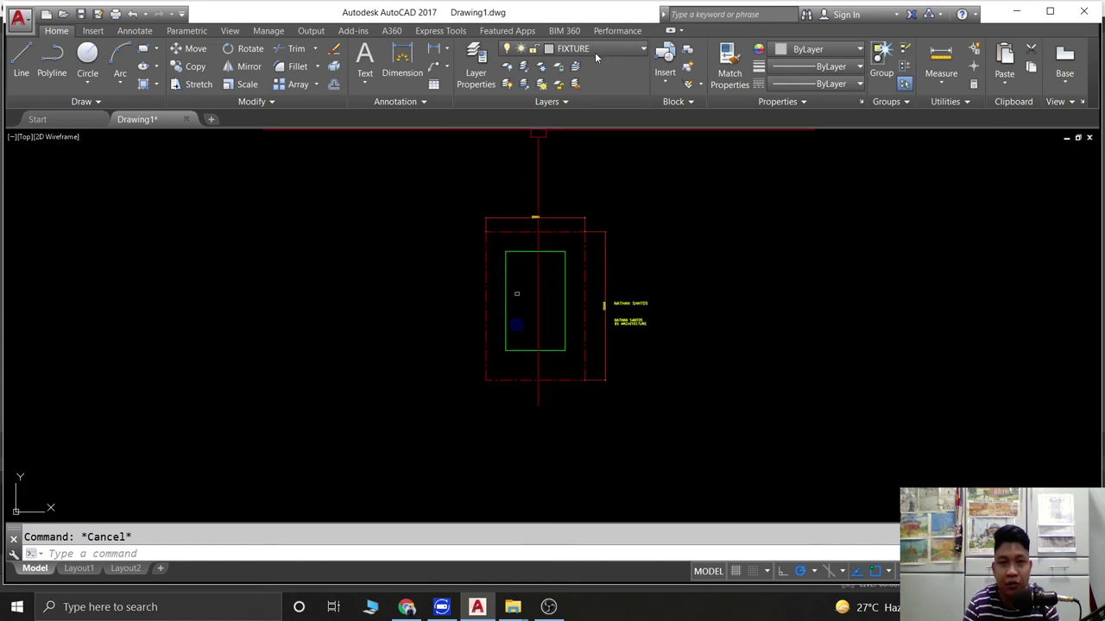
pyautogui.click(475, 73)
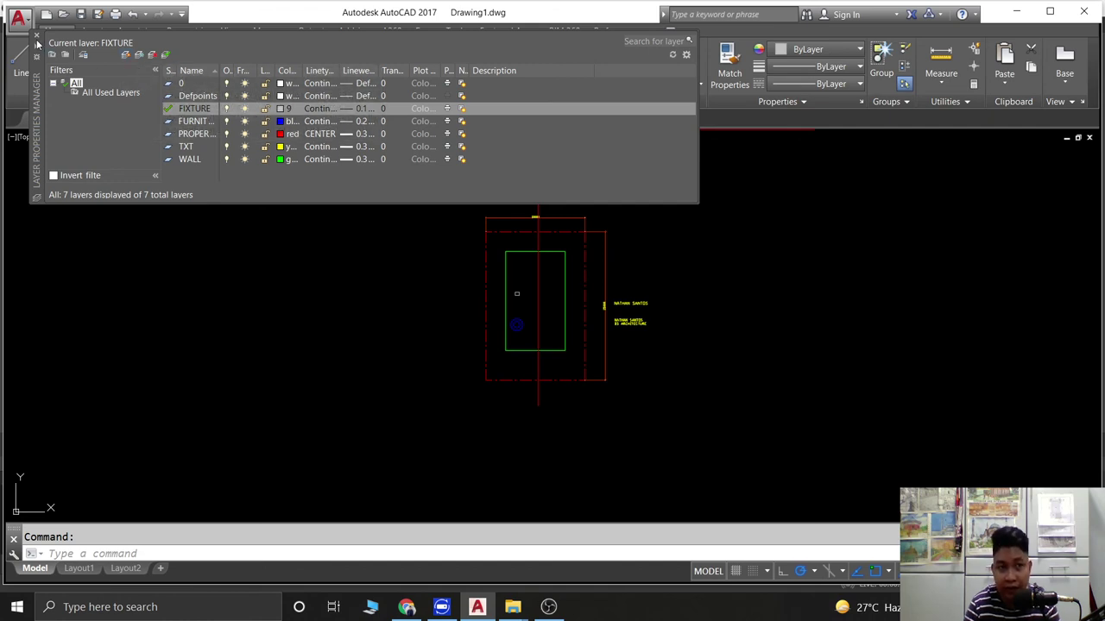
pyautogui.click(37, 38)
pyautogui.scroll(2, 507, 320)
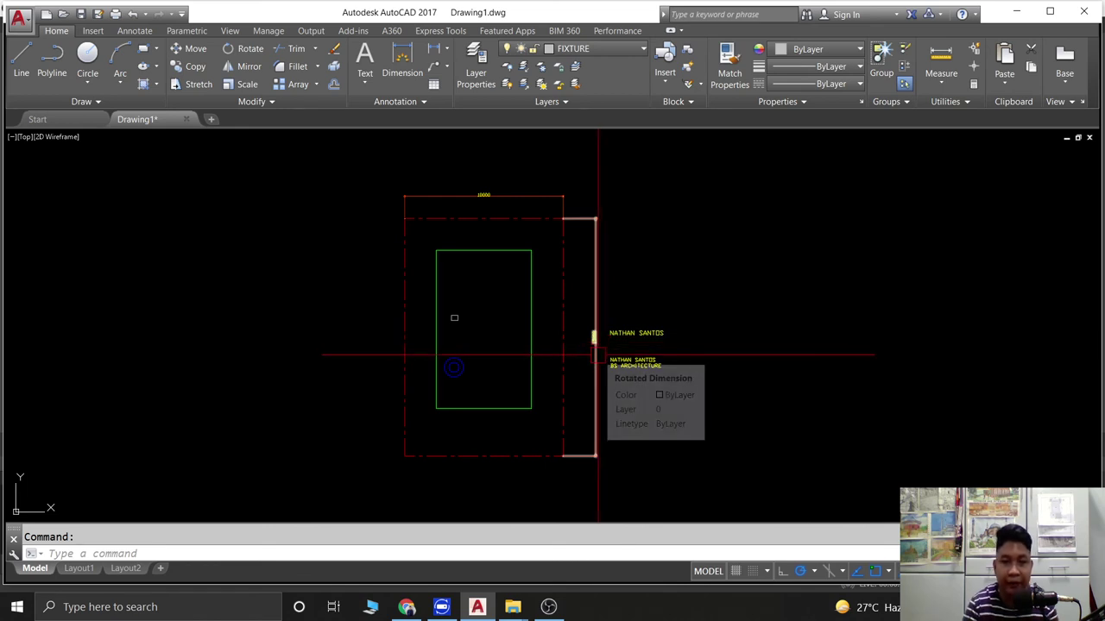
pyautogui.moveTo(593, 355)
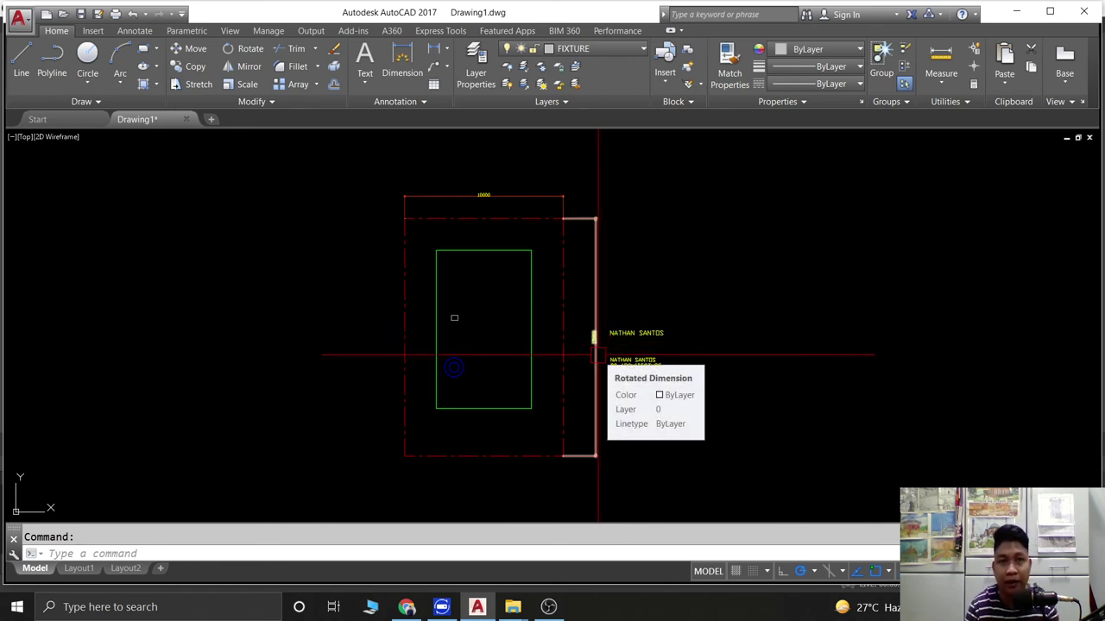
pyautogui.click(585, 52)
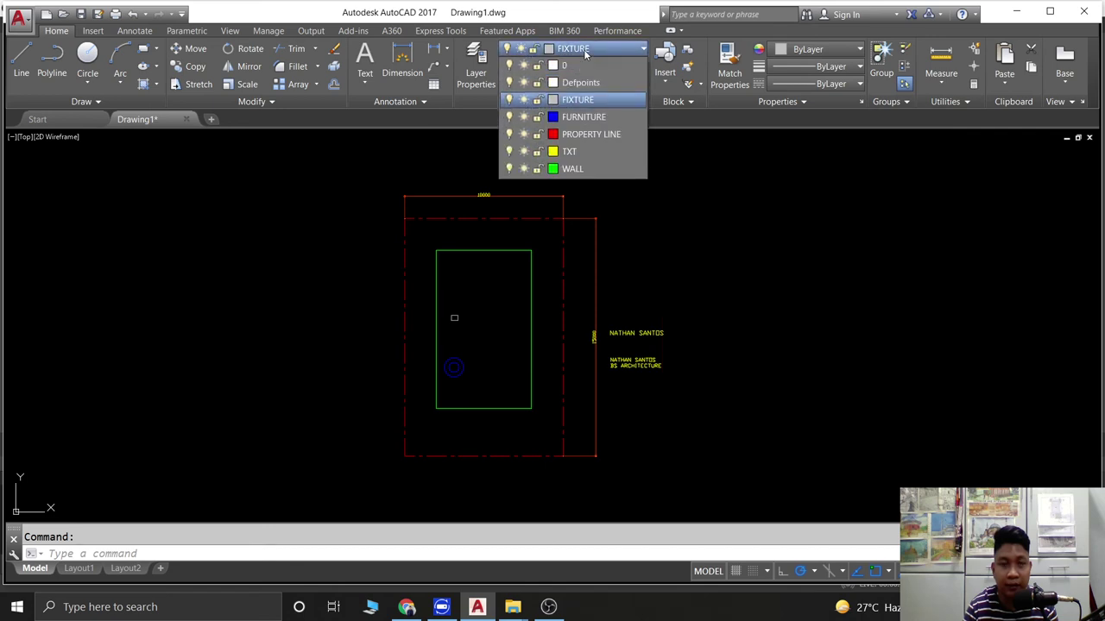
pyautogui.click(585, 51)
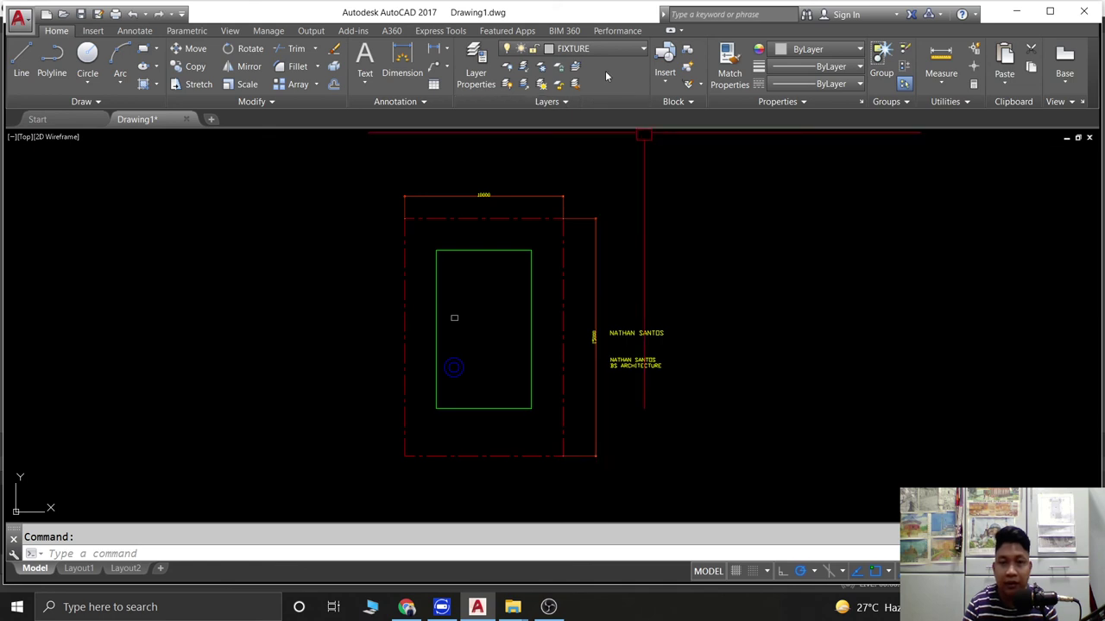
pyautogui.click(600, 49)
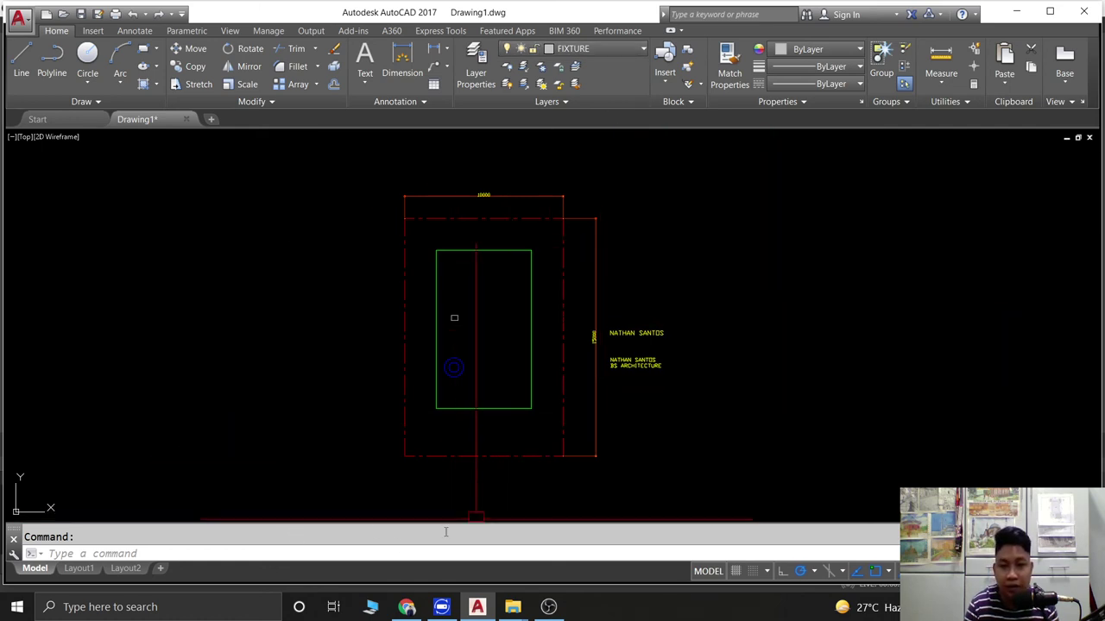
# Delete the FURNITURE layer by name with LAYDEL, removing its blue circle.
pyautogui.click(334, 553)
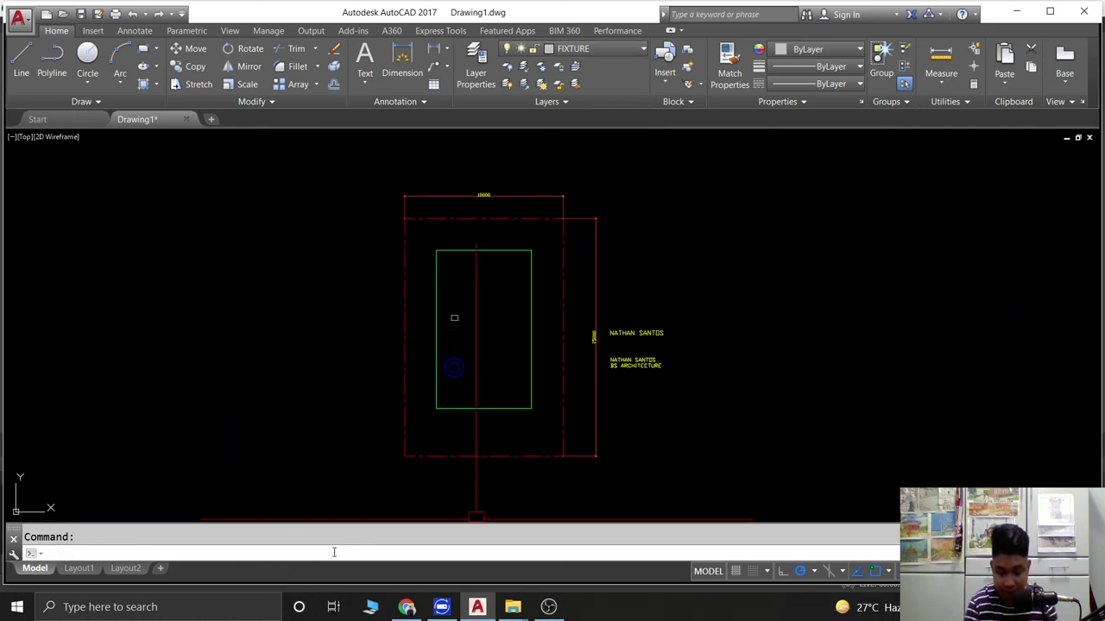
pyautogui.write('LAYDEL')
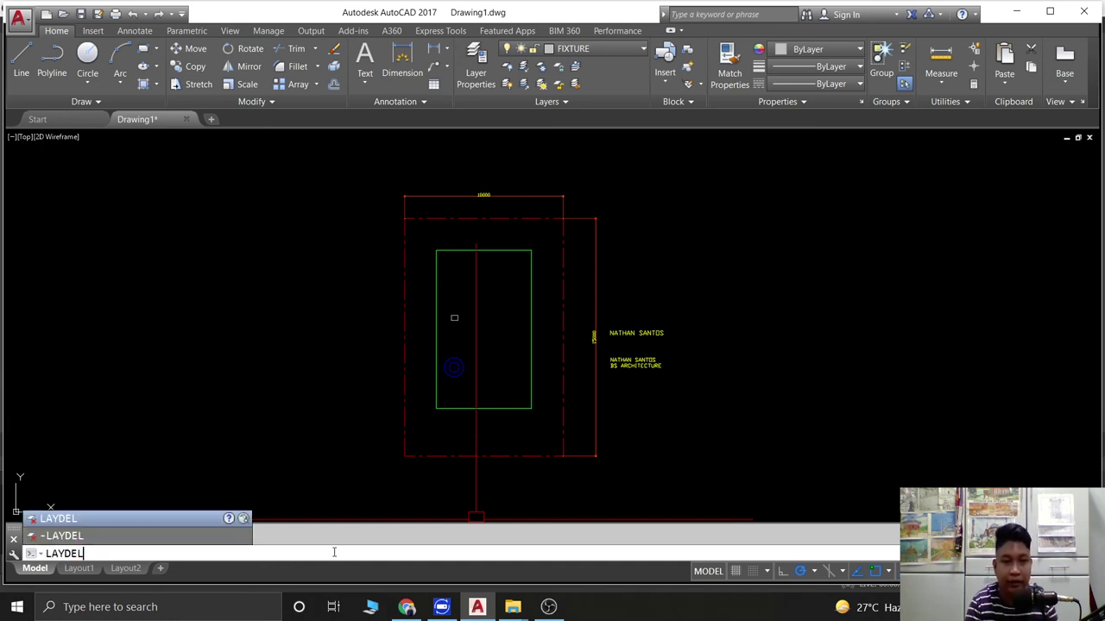
pyautogui.press('Return')
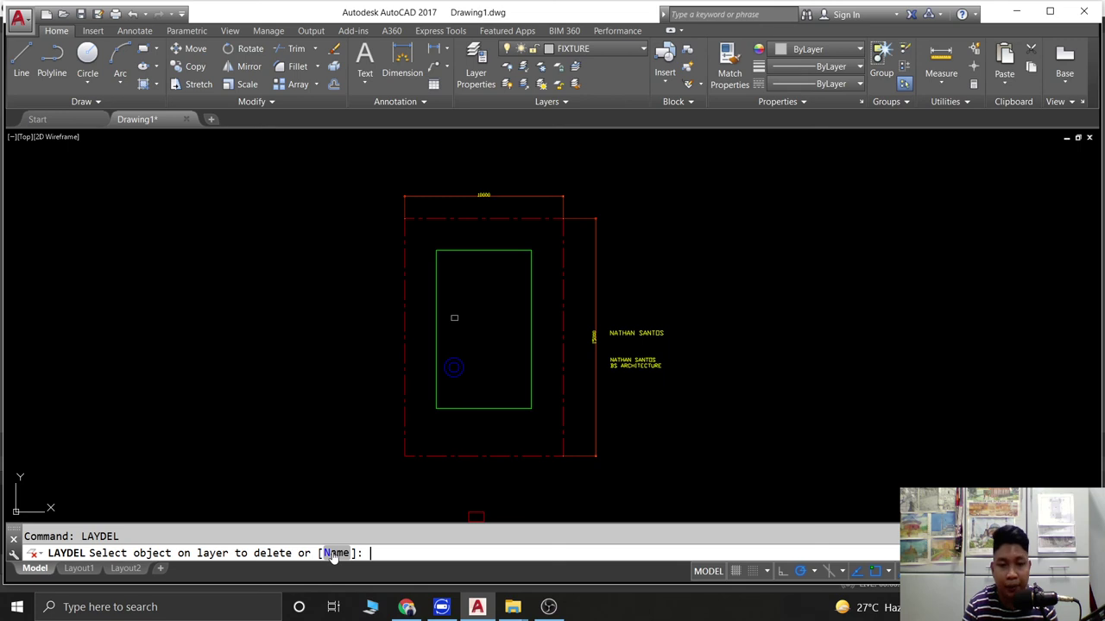
pyautogui.click(335, 553)
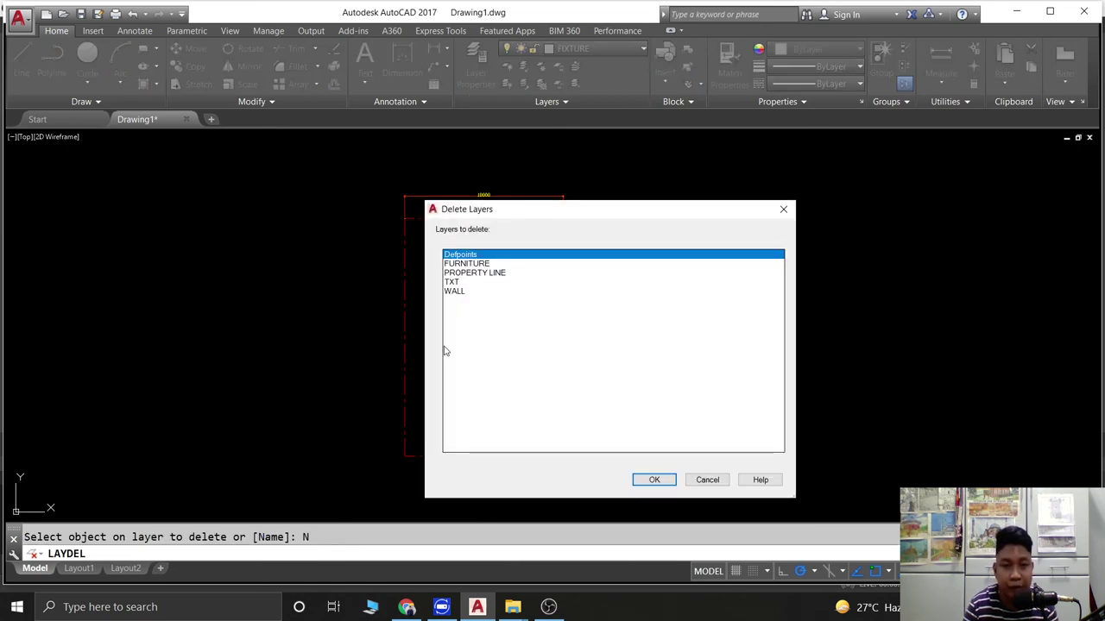
pyautogui.click(472, 263)
pyautogui.click(470, 273)
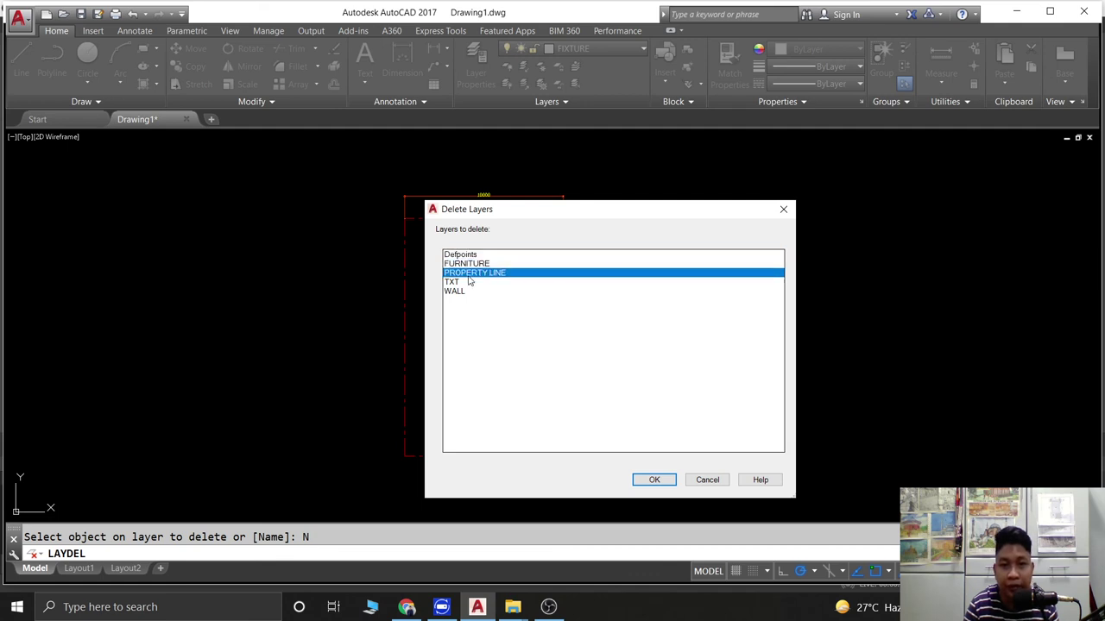
pyautogui.click(457, 282)
pyautogui.click(460, 292)
pyautogui.click(481, 272)
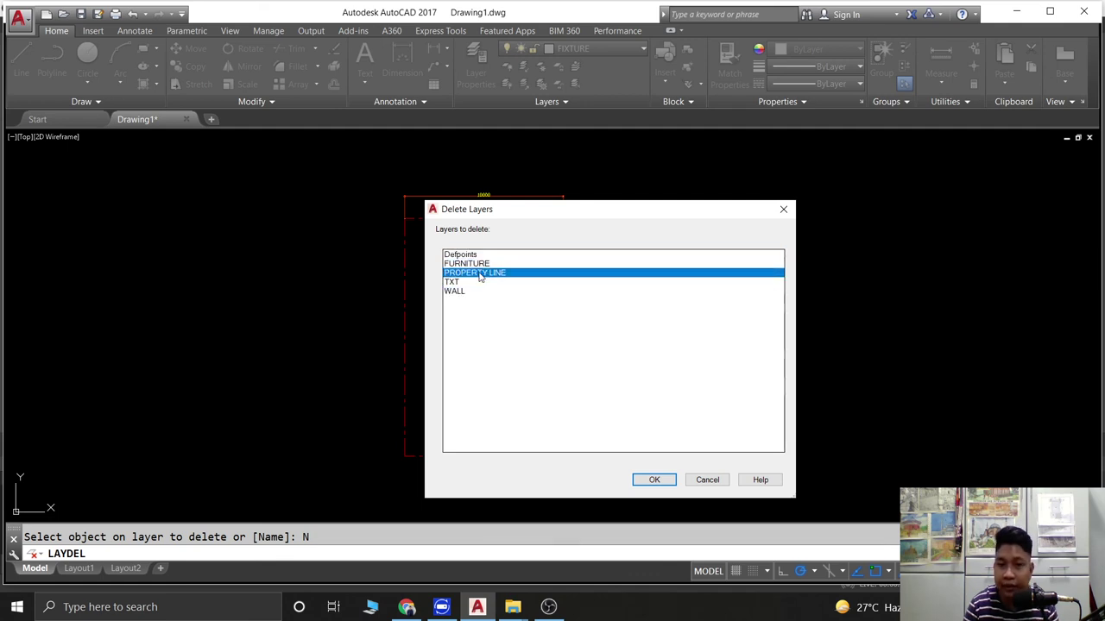
pyautogui.click(483, 264)
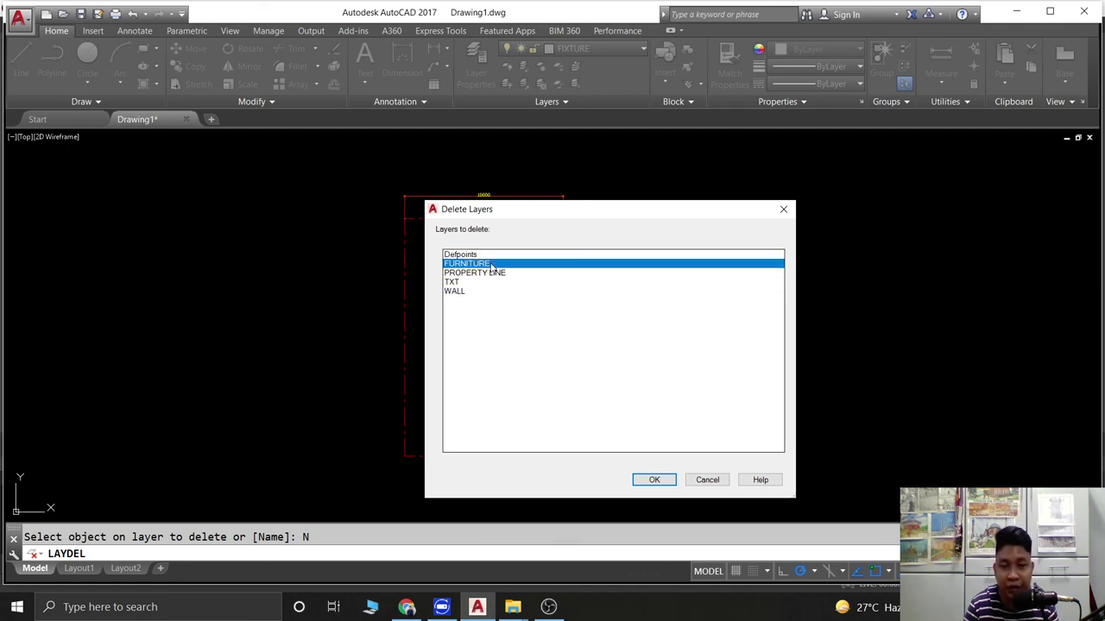
pyautogui.click(656, 481)
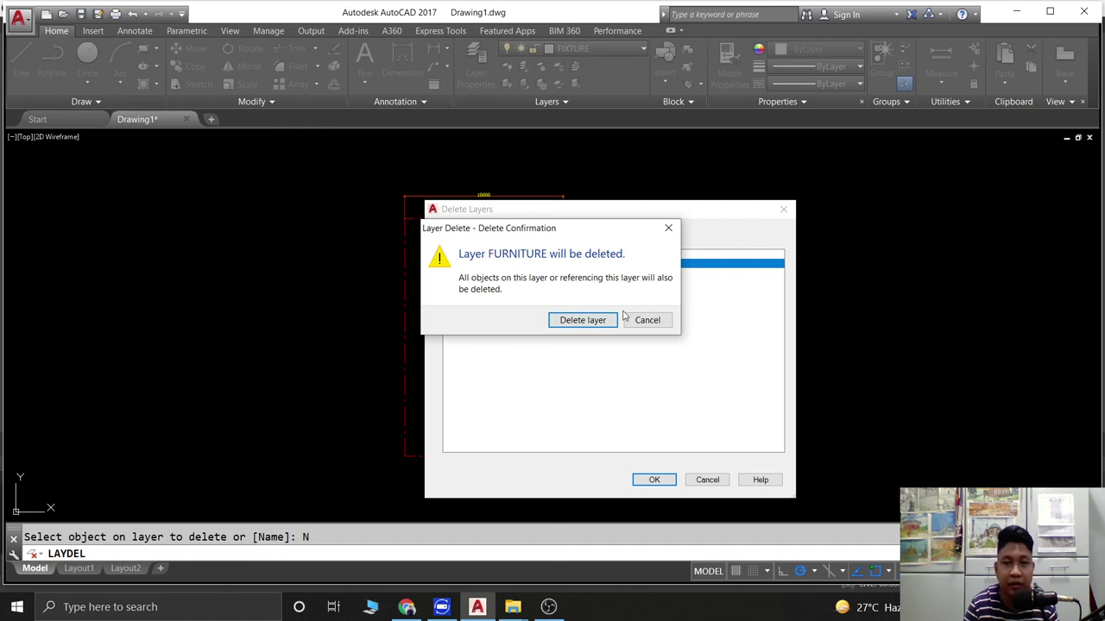
pyautogui.click(584, 321)
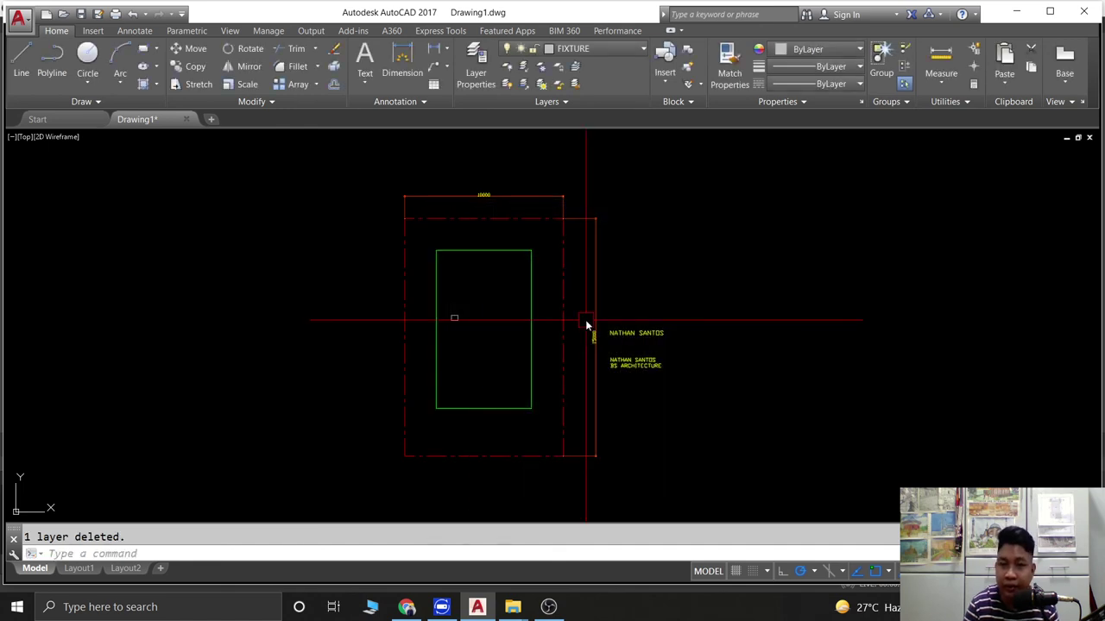
pyautogui.click(597, 48)
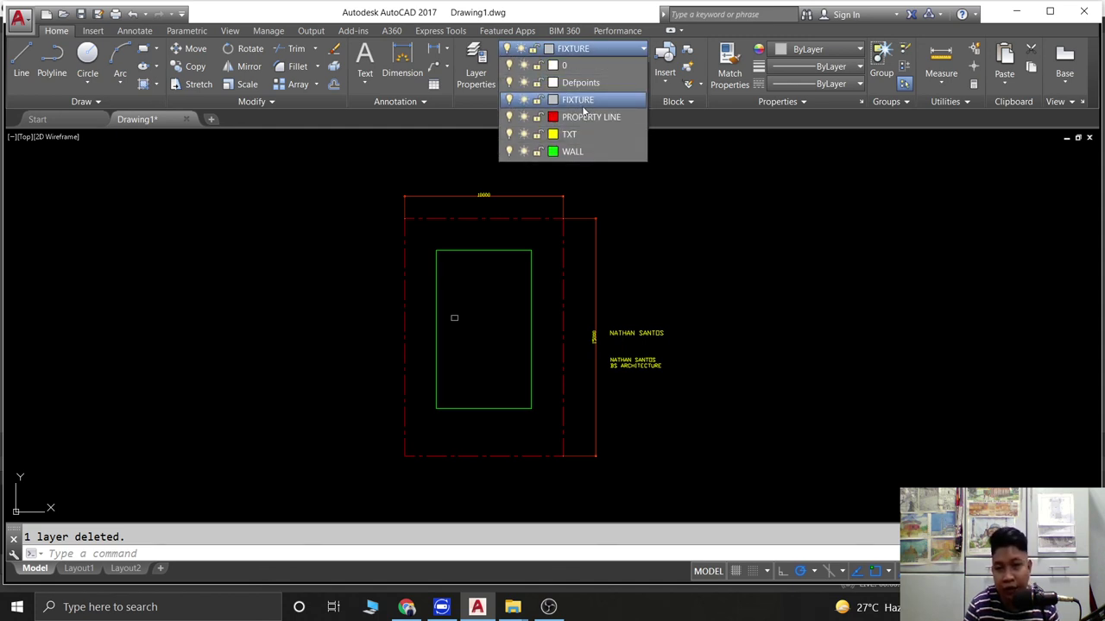
pyautogui.click(617, 50)
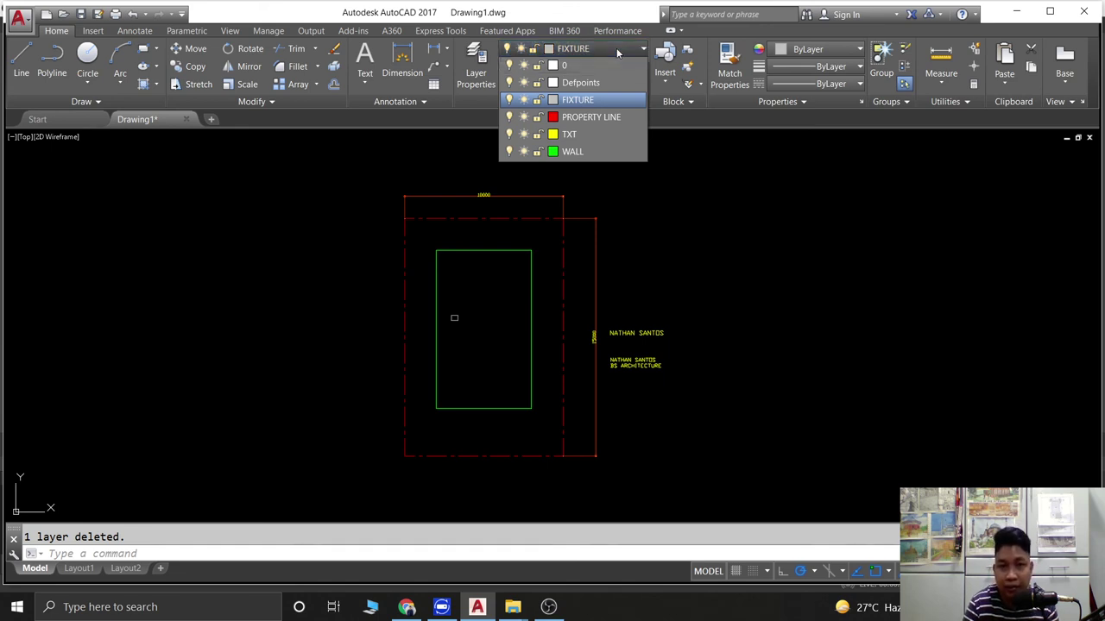
pyautogui.moveTo(736, 293); pyautogui.dragTo(804, 297, button='middle')
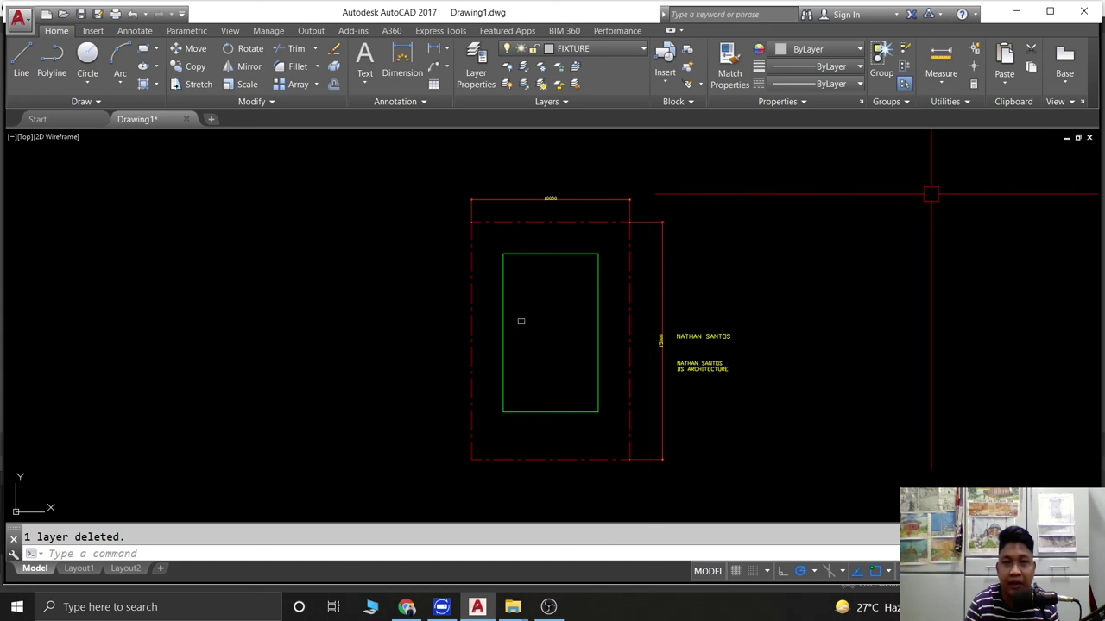
pyautogui.click(612, 51)
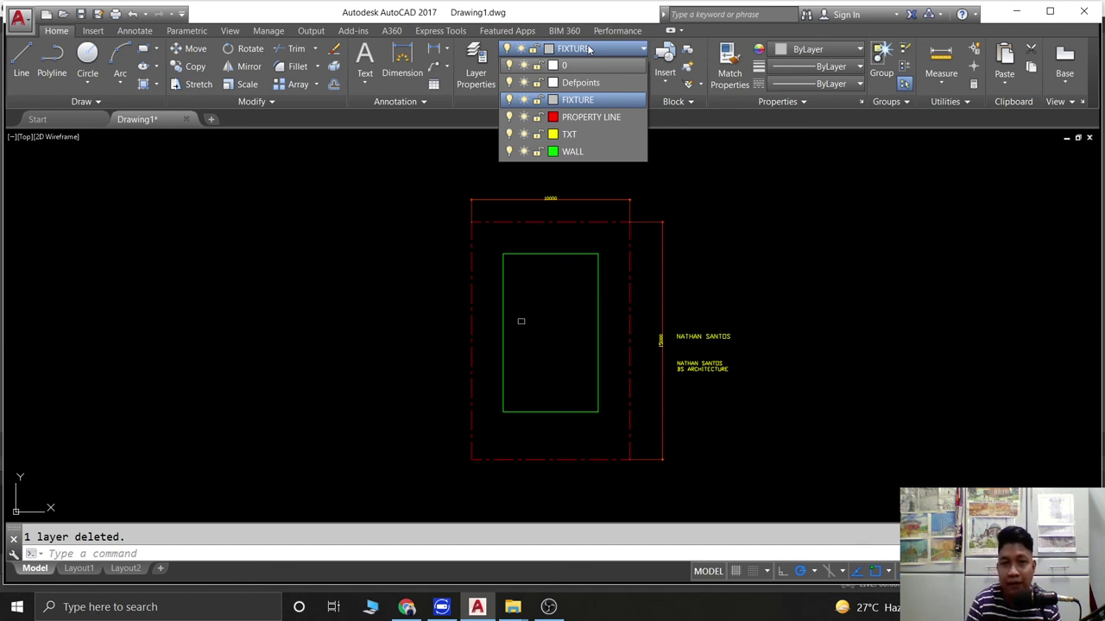
pyautogui.click(481, 69)
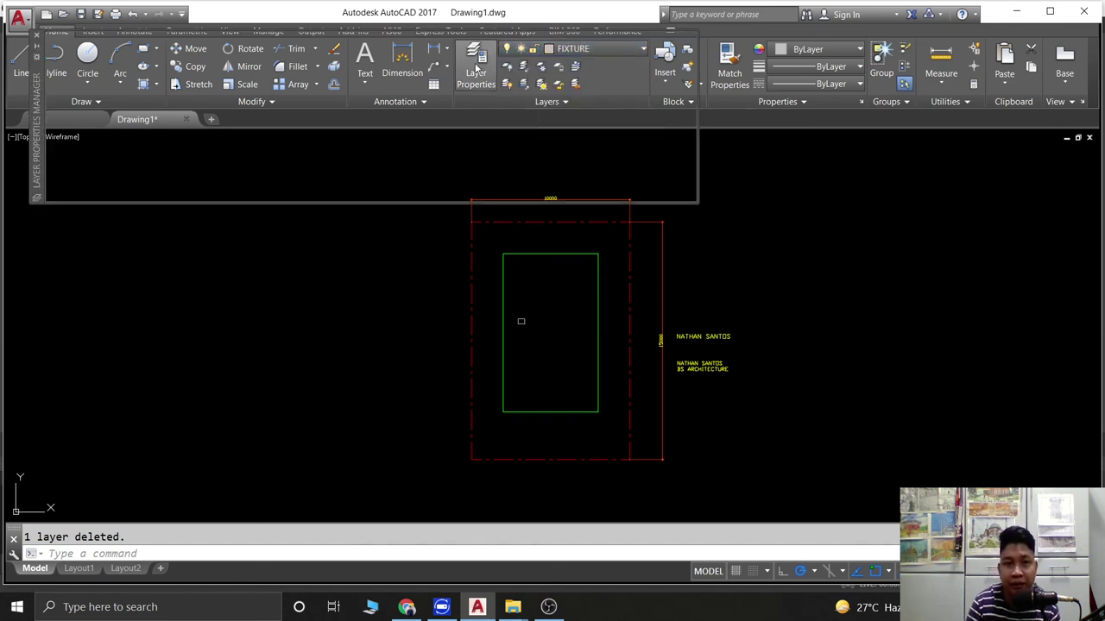
pyautogui.click(205, 123)
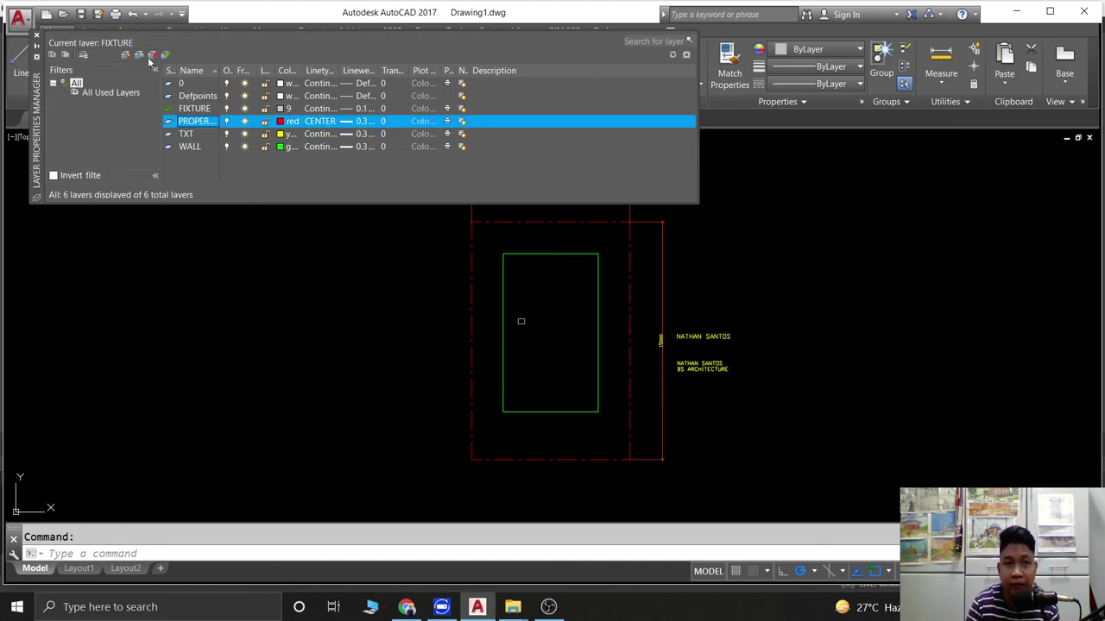
pyautogui.click(36, 36)
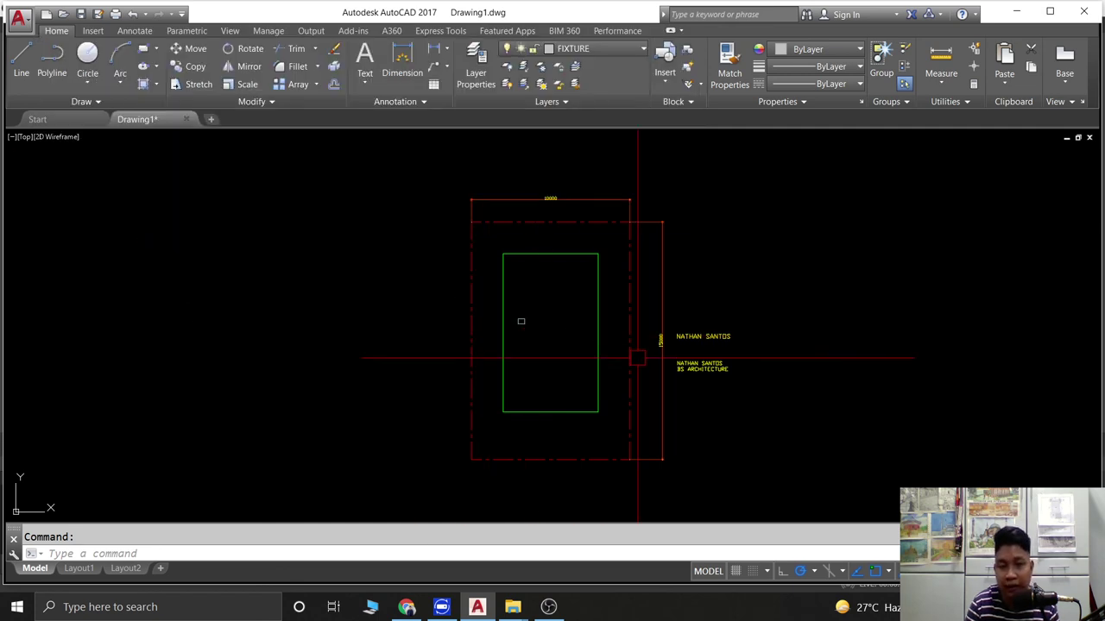
pyautogui.moveTo(613, 387); pyautogui.dragTo(595, 384, button='middle')
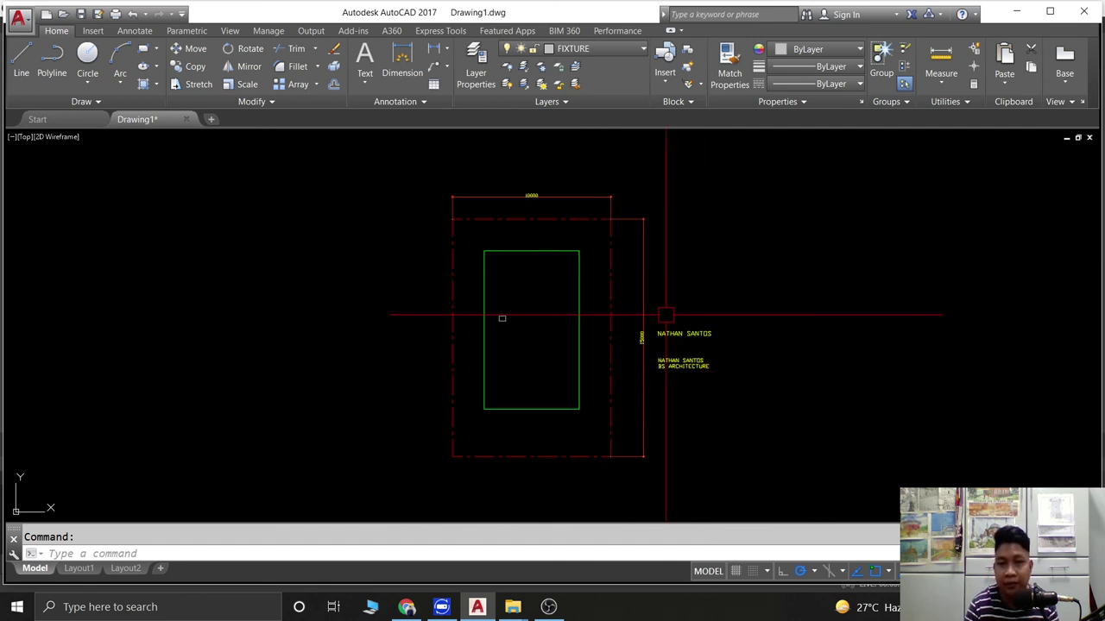
# Erase all 13 plan objects using a crossing window around the whole drawing.
pyautogui.moveTo(664, 313); pyautogui.dragTo(593, 292, button='middle')
pyautogui.click(713, 482)
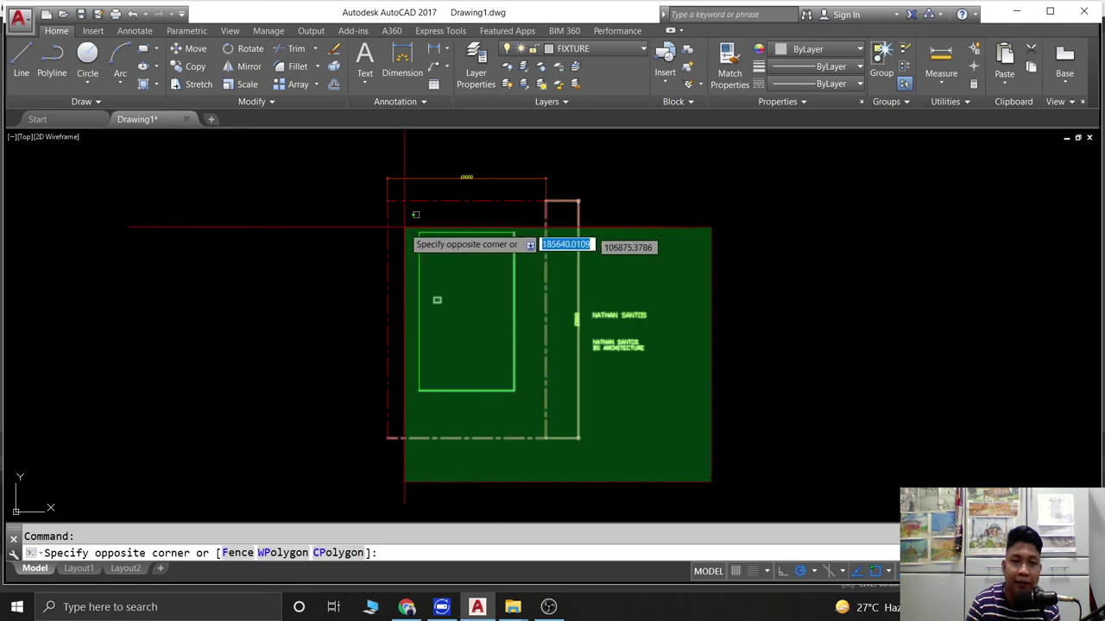
pyautogui.click(362, 154)
pyautogui.press('Delete')
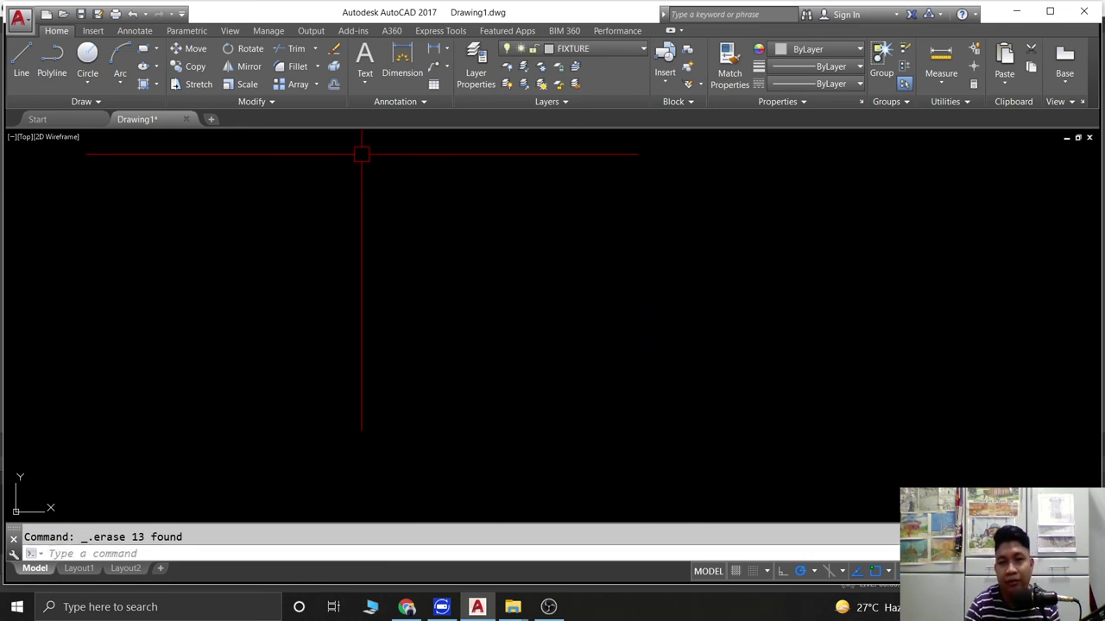